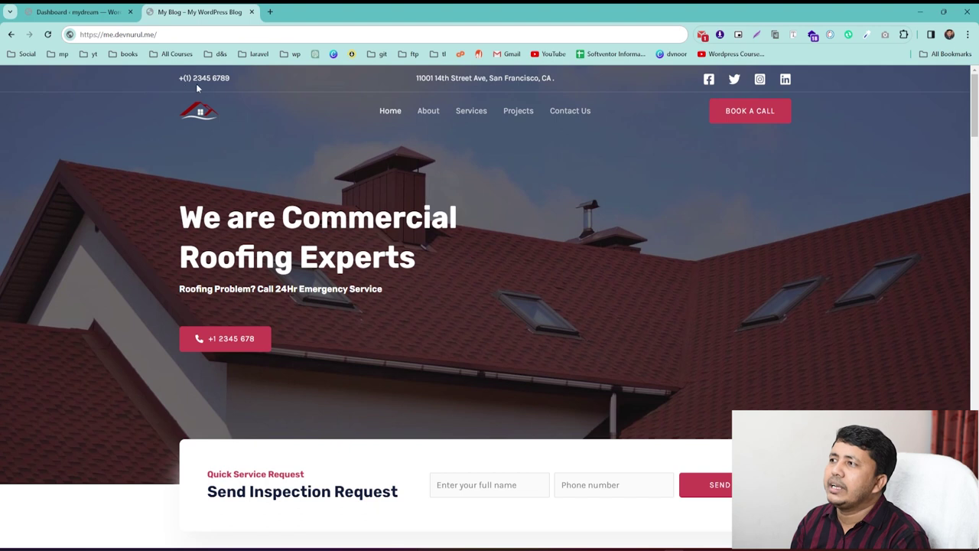
# - Examine the reference roofing site's contact bar, header, hero, inspection request form, statistics and services sections
pyautogui.moveTo(238, 82); pyautogui.dragTo(155, 78)
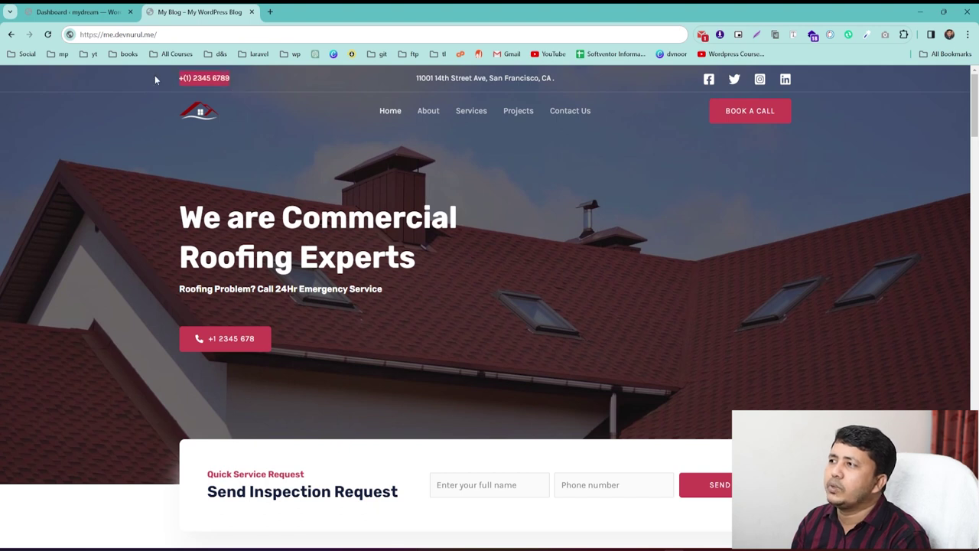
pyautogui.moveTo(417, 77); pyautogui.dragTo(564, 65)
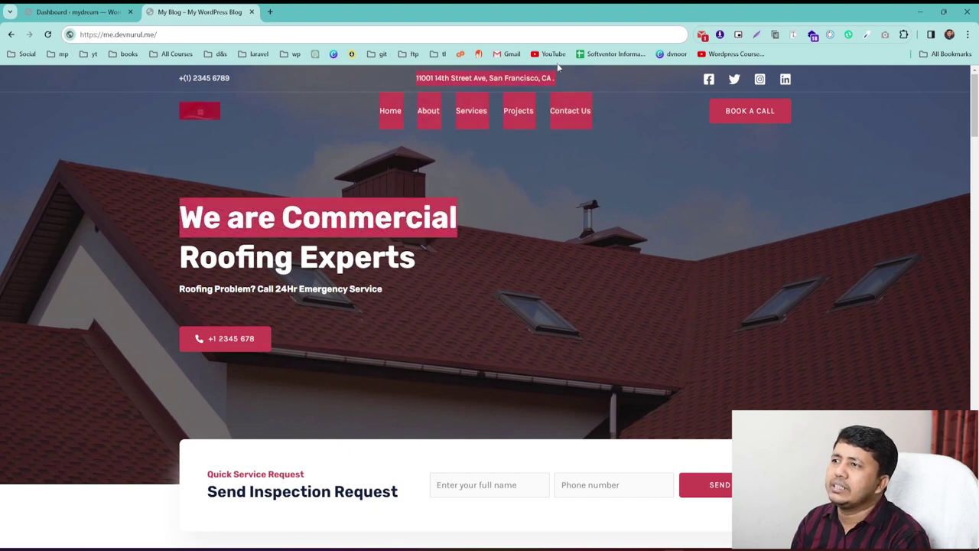
pyautogui.click(609, 71)
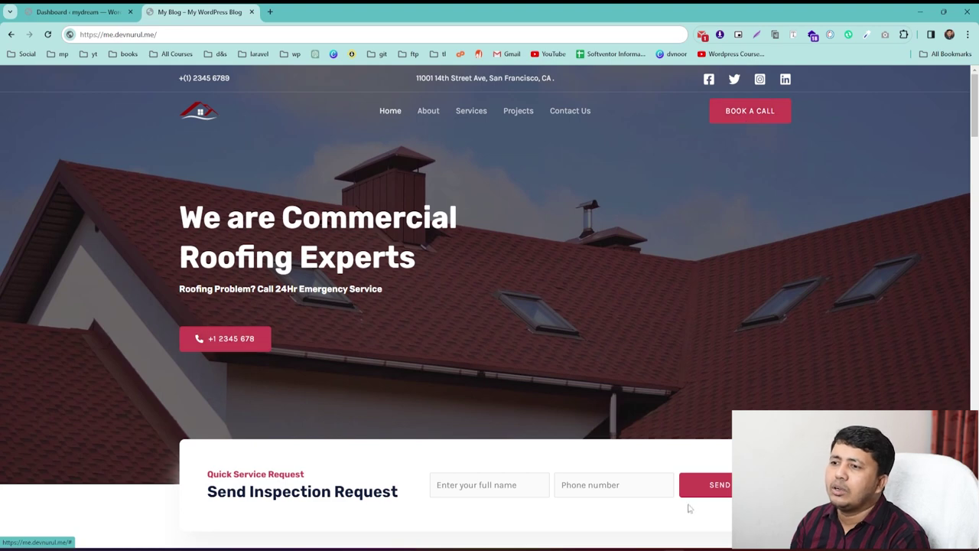
pyautogui.scroll(-1, 639, 412)
pyautogui.scroll(-10, 639, 413)
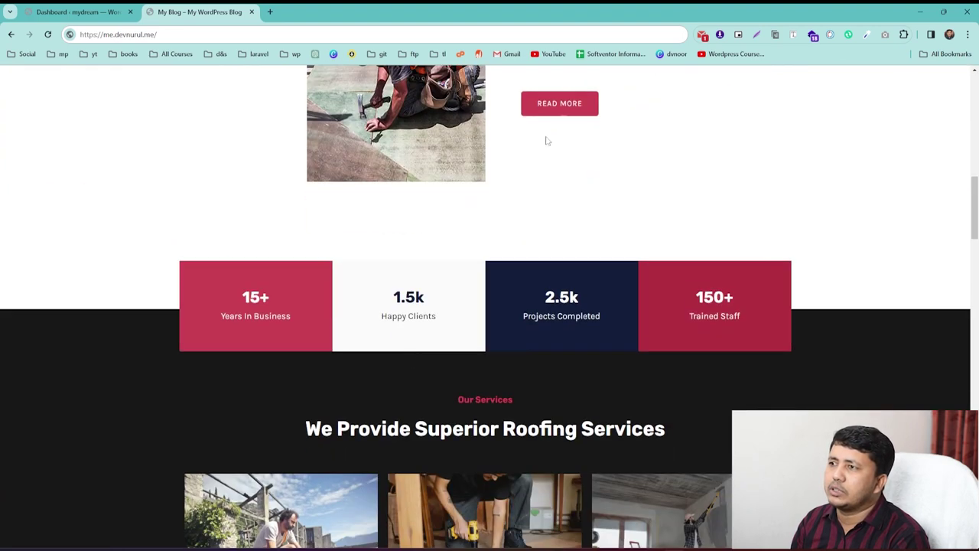
pyautogui.scroll(-7, 534, 226)
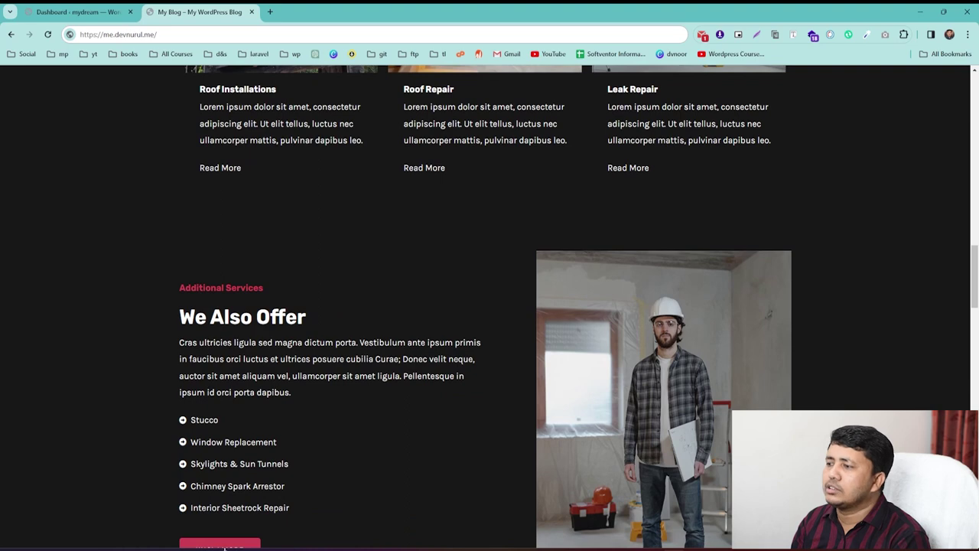
pyautogui.scroll(-2, 222, 531)
pyautogui.scroll(15, 415, 413)
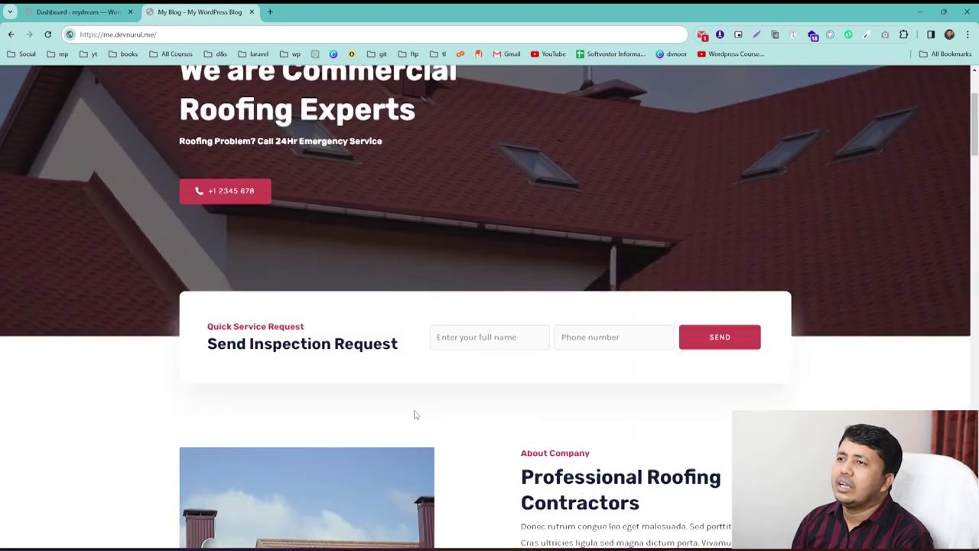
pyautogui.scroll(2, 414, 410)
# - Switch to the WordPress admin and review its installed plugins, the active Astra theme and the page for adding plugins
pyautogui.click(77, 12)
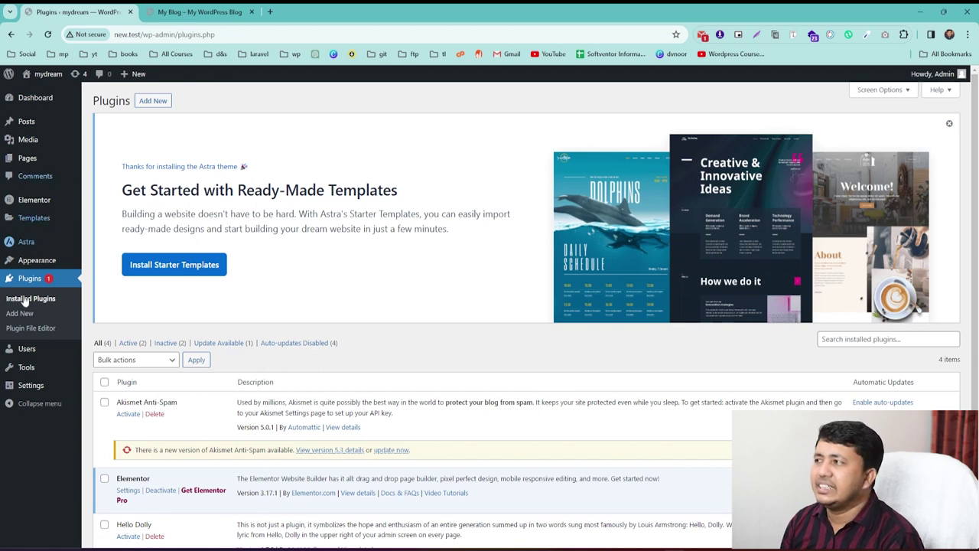
pyautogui.moveTo(47, 250)
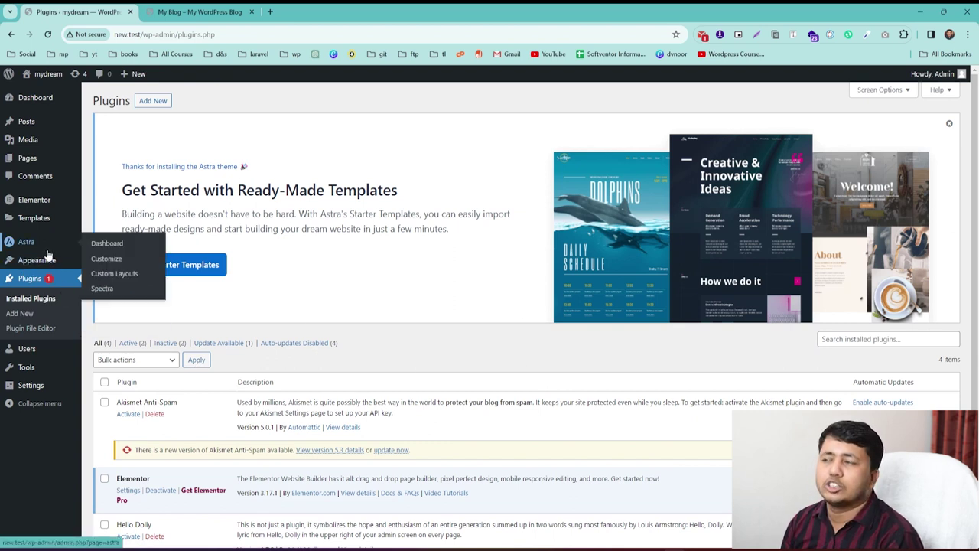
pyautogui.click(55, 261)
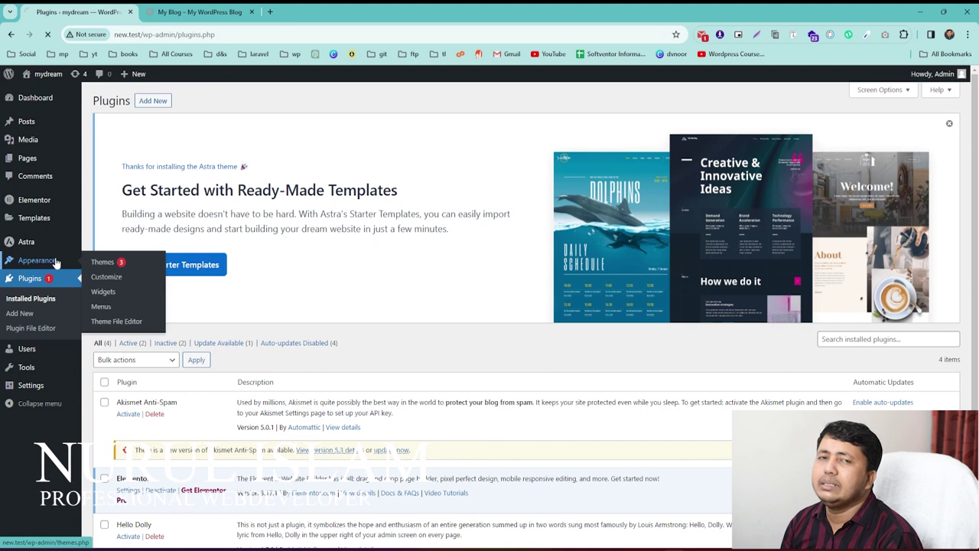
pyautogui.scroll(-2, 126, 329)
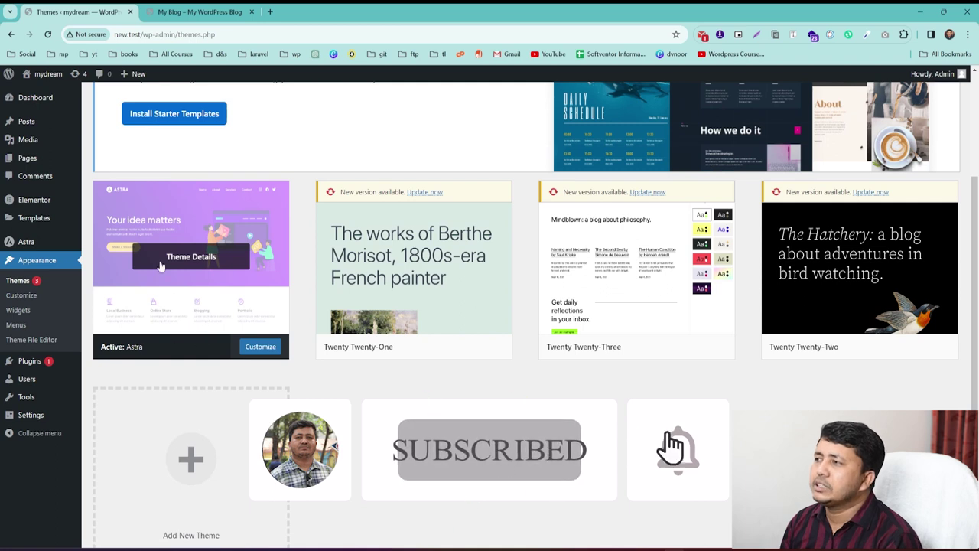
pyautogui.moveTo(42, 244)
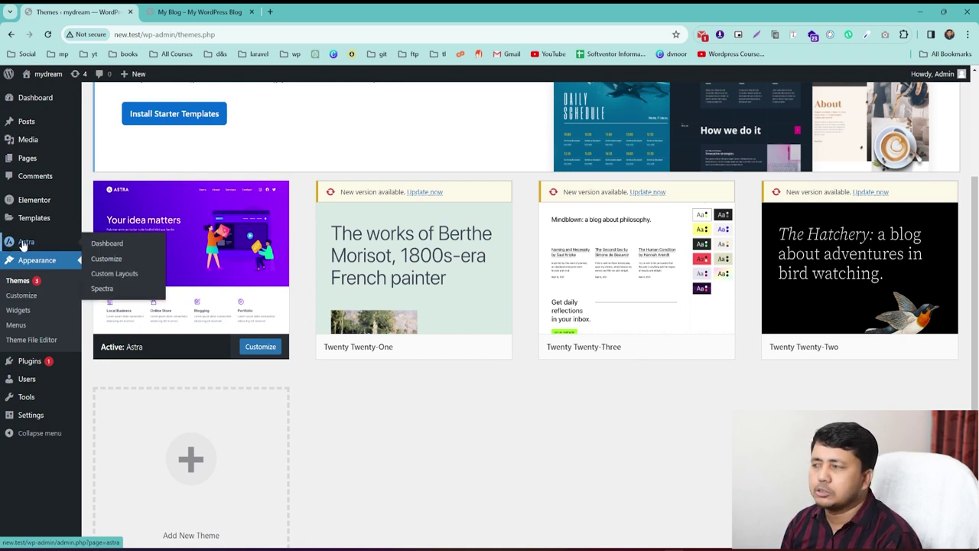
pyautogui.moveTo(42, 398)
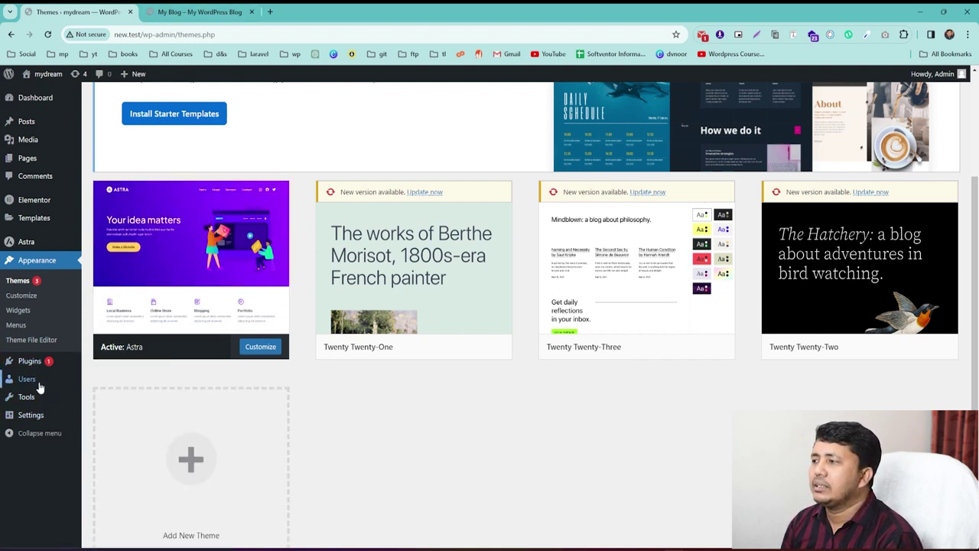
pyautogui.moveTo(34, 370)
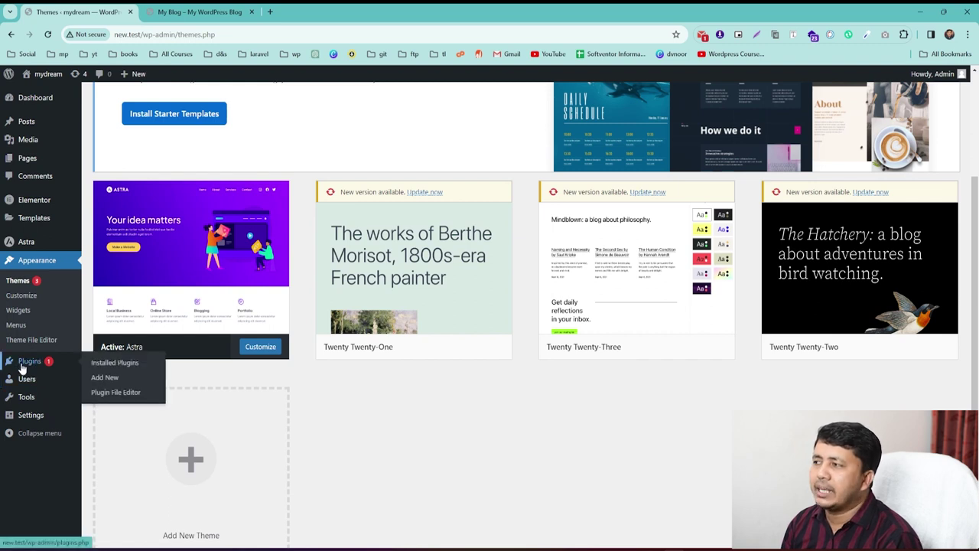
pyautogui.scroll(-1, 116, 392)
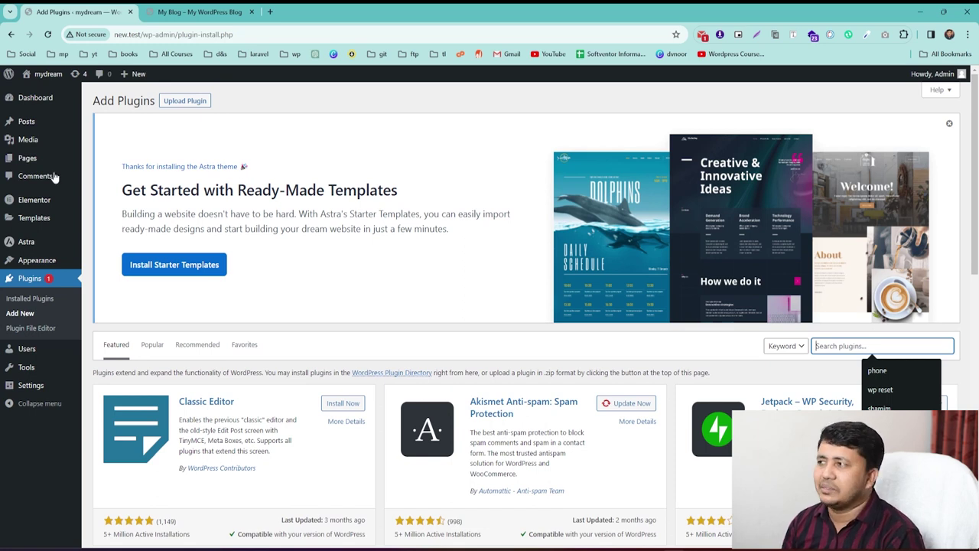
# - Open the Astra dashboard and look through its quick settings and Pro modules
pyautogui.moveTo(29, 246)
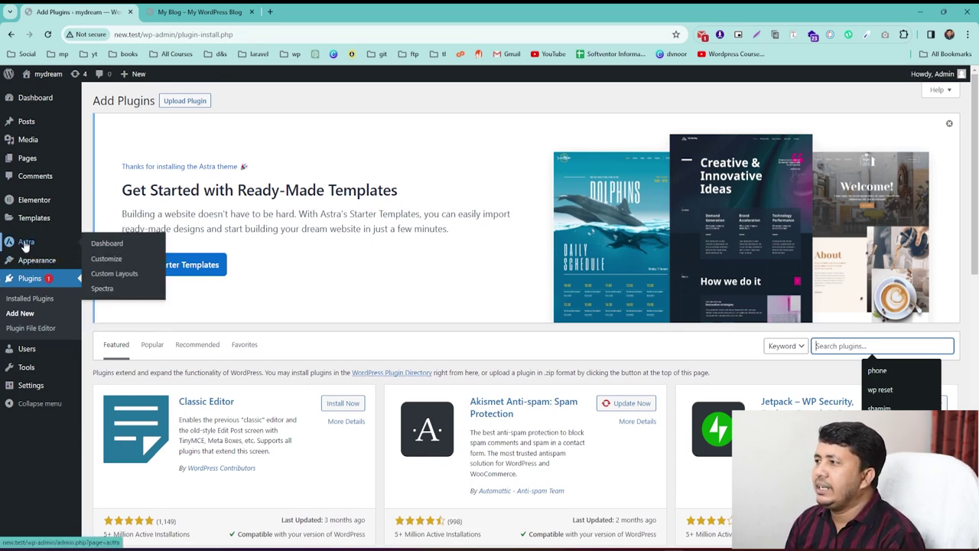
pyautogui.click(105, 243)
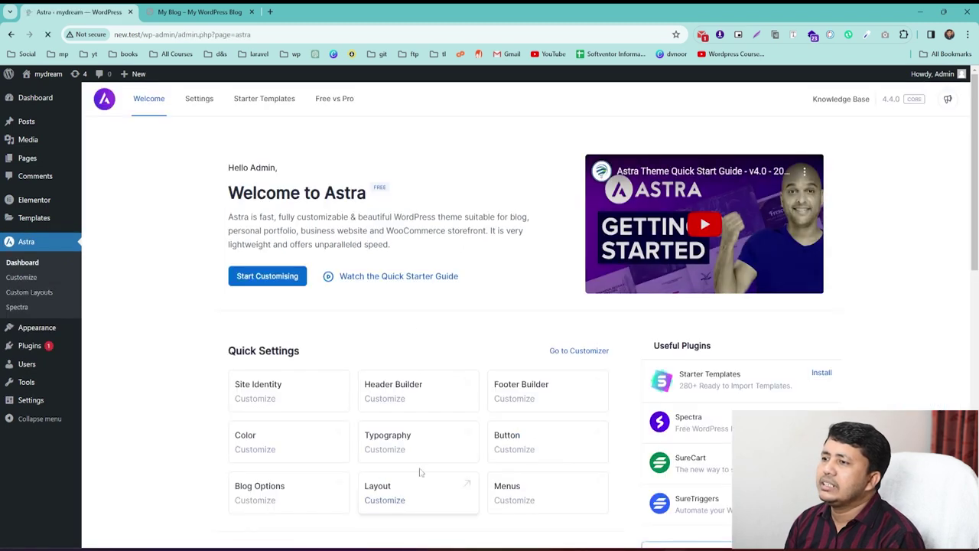
pyautogui.scroll(-2, 344, 241)
pyautogui.scroll(-3, 324, 234)
pyautogui.scroll(2, 360, 406)
pyautogui.scroll(1, 361, 341)
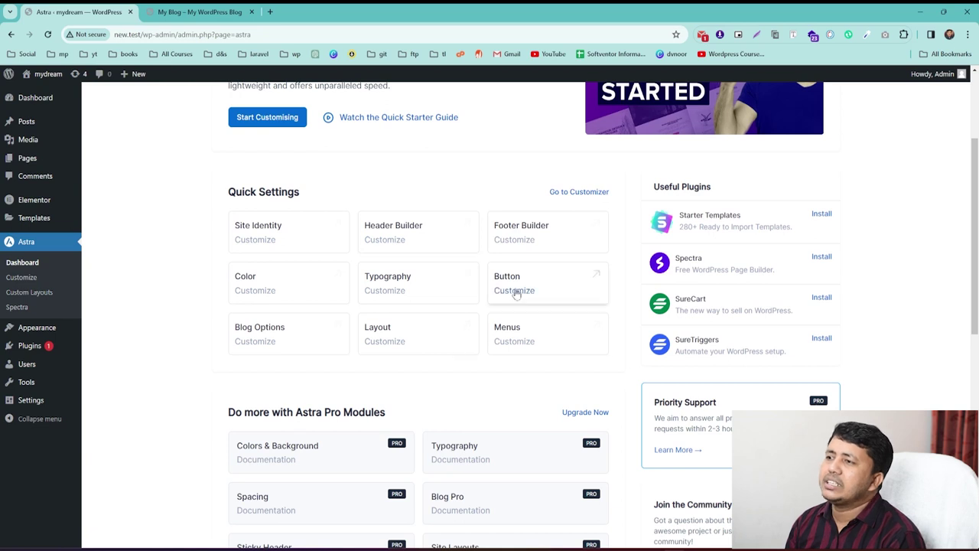
# - Check the design of the reference roofing site, and open the Button settings from Astra's quick settings
pyautogui.click(195, 12)
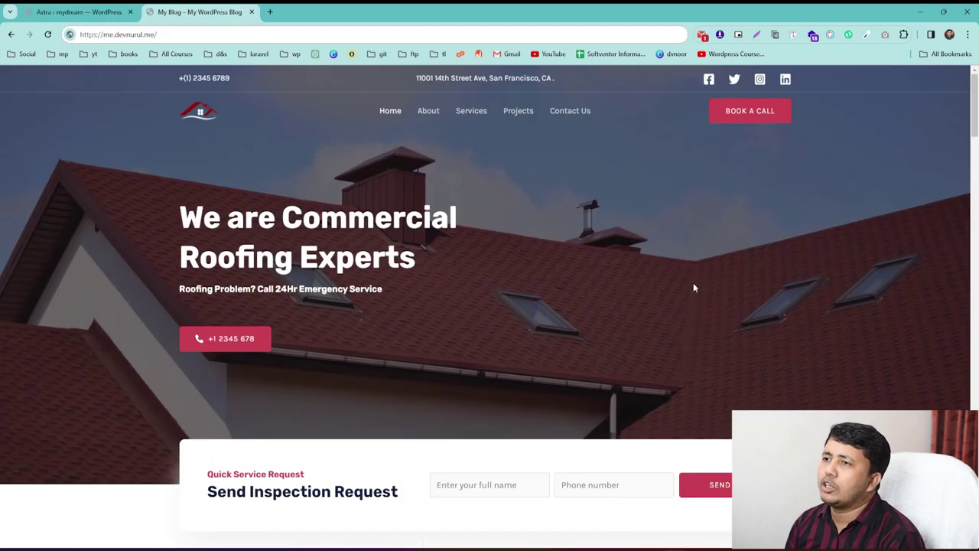
pyautogui.scroll(-3, 658, 183)
pyautogui.scroll(3, 536, 229)
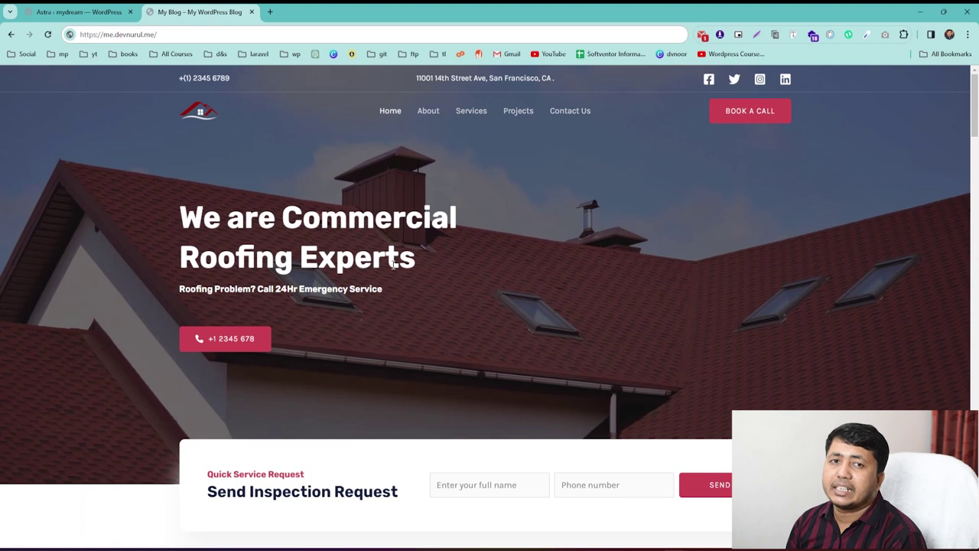
pyautogui.click(82, 11)
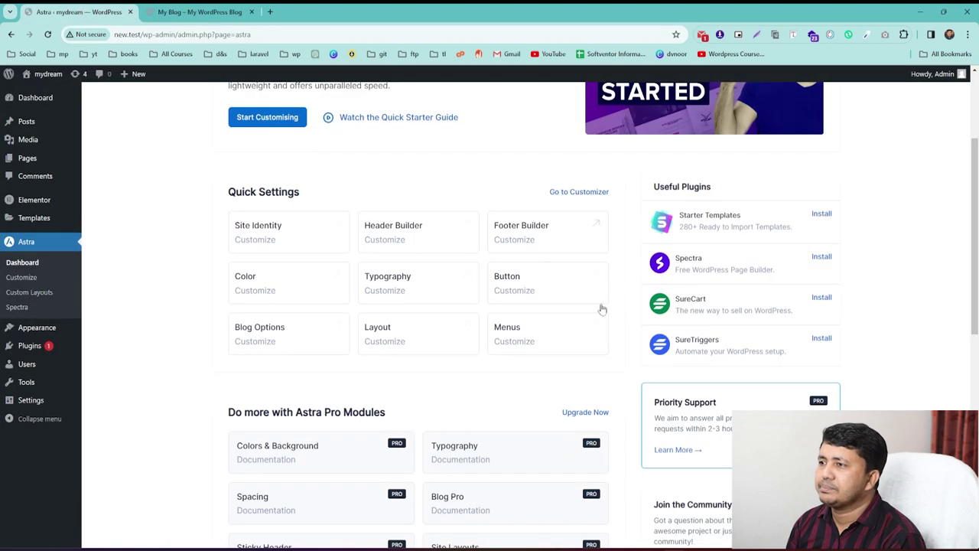
pyautogui.click(547, 283)
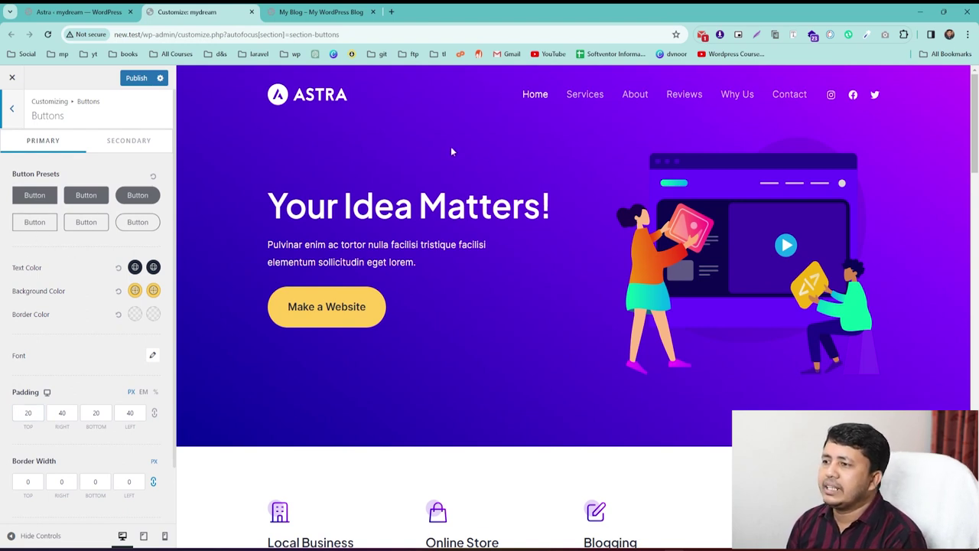
# - Look over the whole Astra home page in the Customizer preview, including the services, testimonial and Why Choose Us sections
pyautogui.scroll(-8, 472, 319)
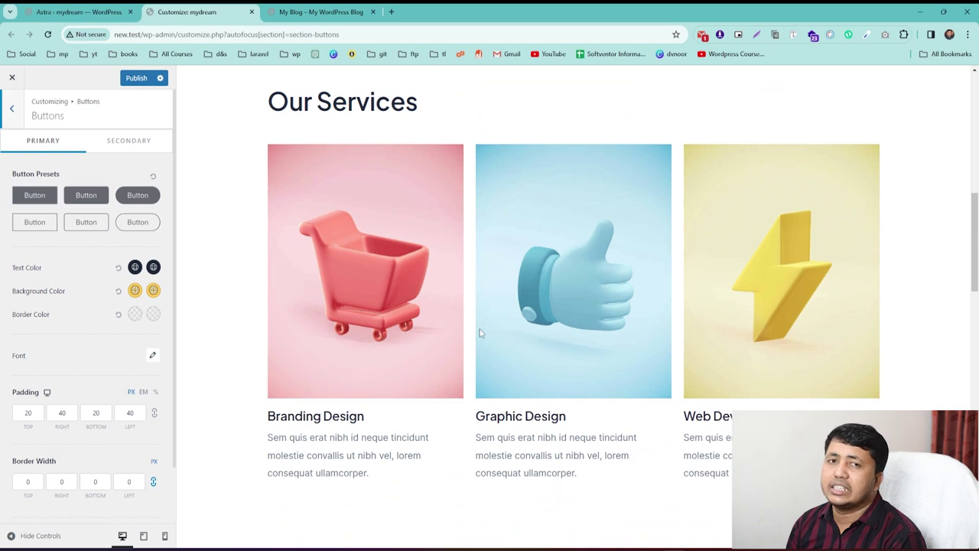
pyautogui.scroll(-8, 480, 332)
pyautogui.scroll(-6, 434, 348)
pyautogui.scroll(4, 463, 375)
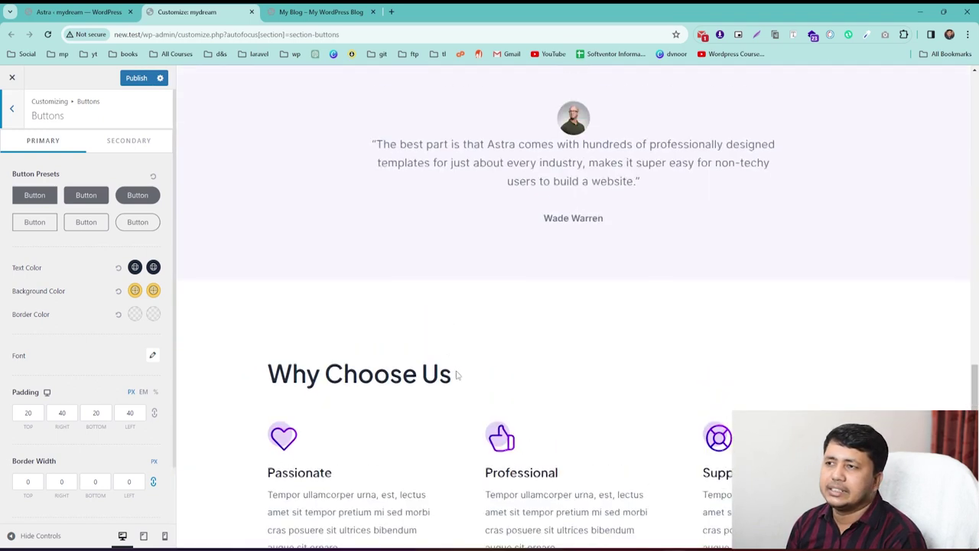
pyautogui.scroll(15, 456, 374)
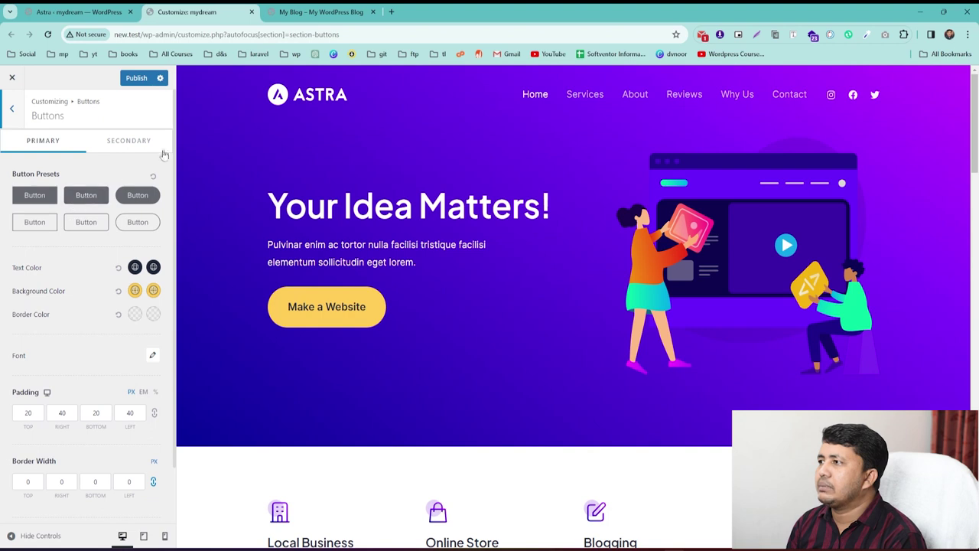
# - Compare with the reference site, try the outlined preset and apply the filled, slightly rounded preset to the primary buttons
pyautogui.click(321, 11)
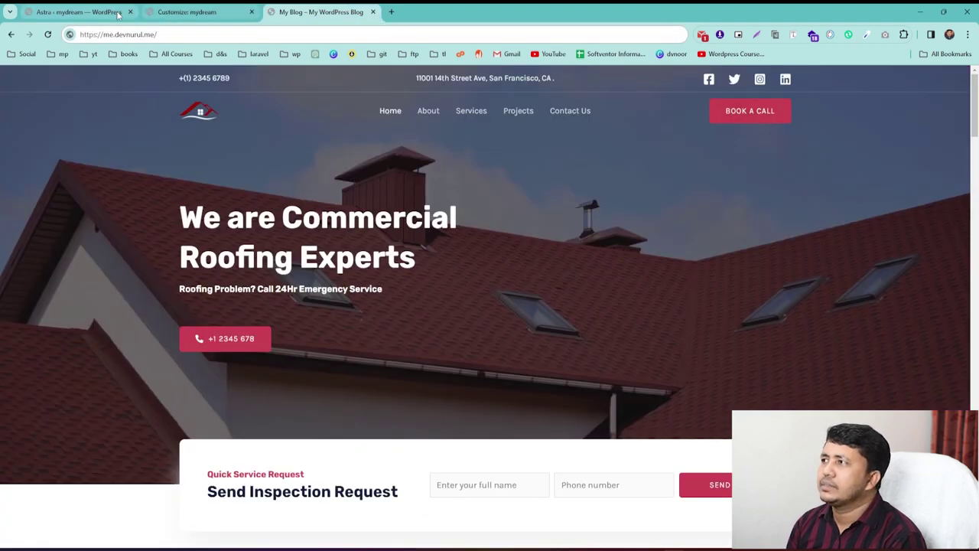
pyautogui.click(203, 11)
pyautogui.click(80, 198)
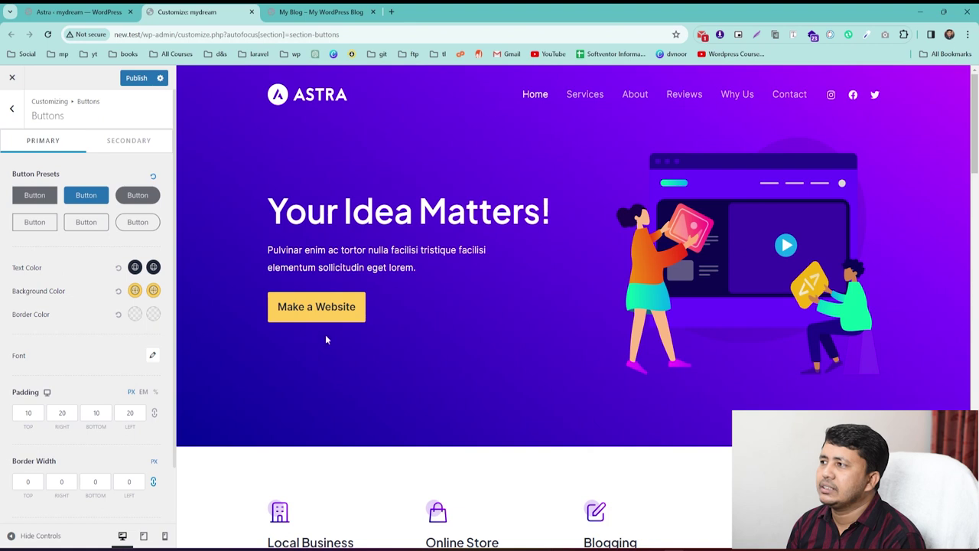
pyautogui.click(82, 228)
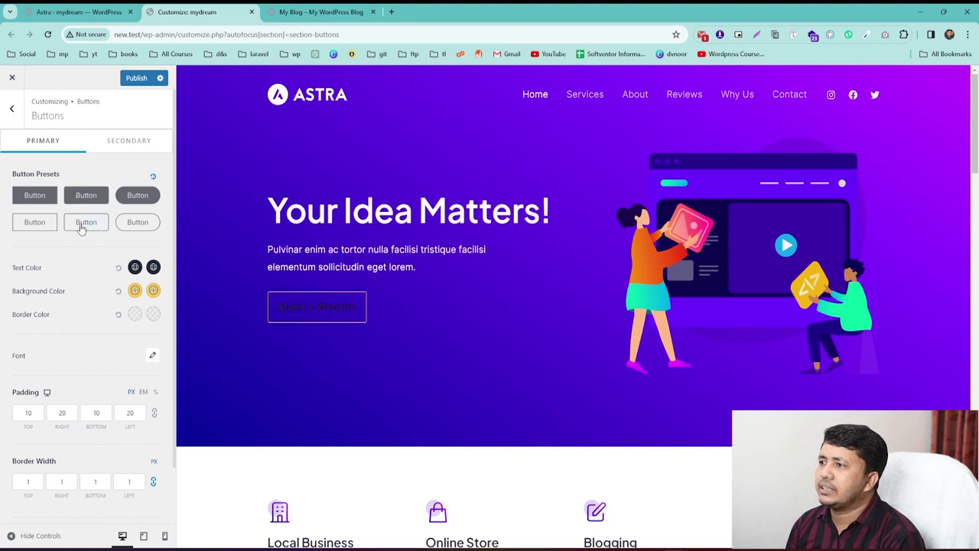
pyautogui.click(82, 199)
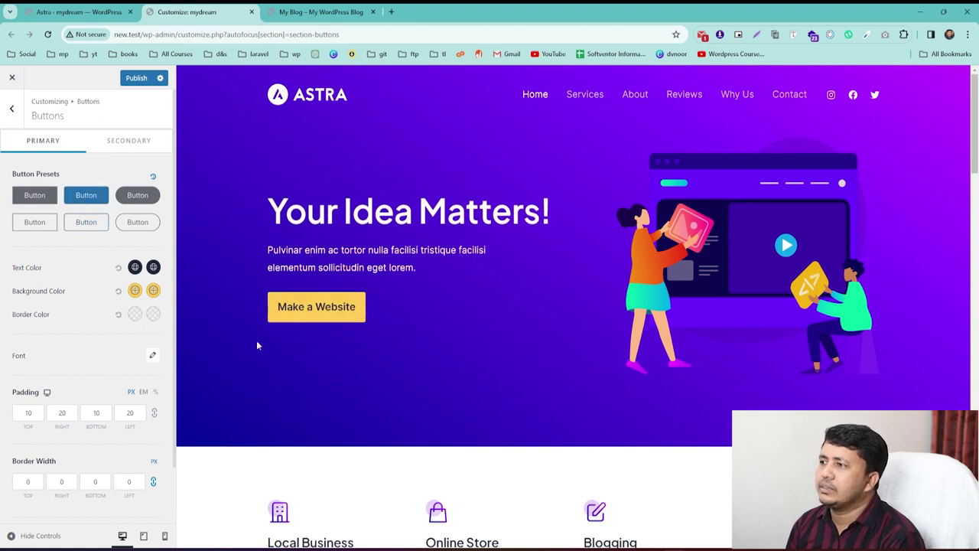
# - Set the primary buttons' border radius to 5 px for top, right and bottom and 4 px for left, using the roofing site as reference
pyautogui.click(289, 7)
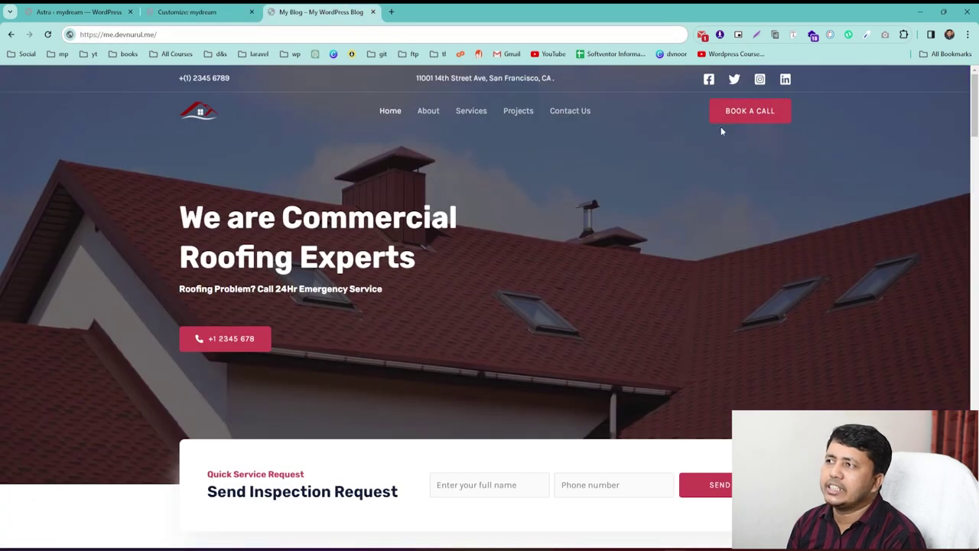
pyautogui.click(187, 11)
pyautogui.scroll(-1, 92, 420)
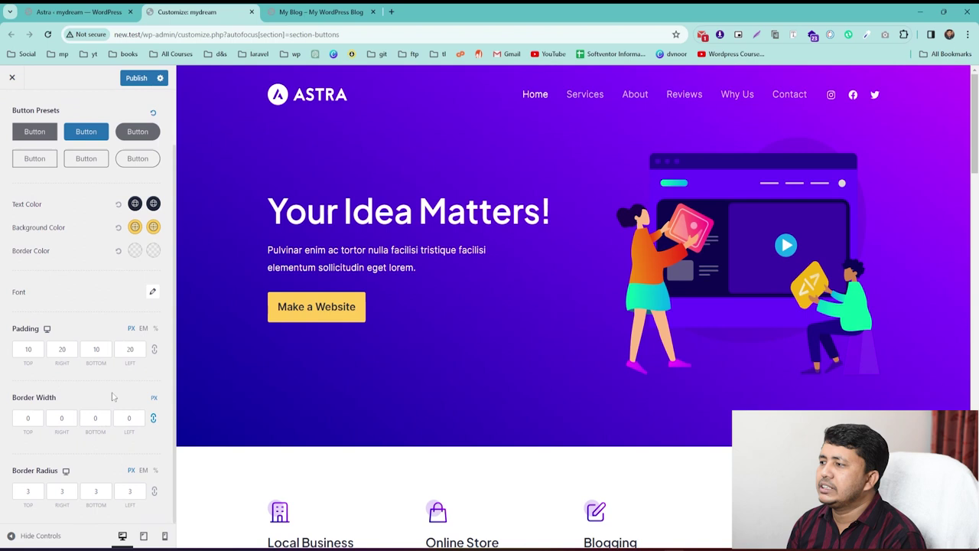
pyautogui.click(29, 490)
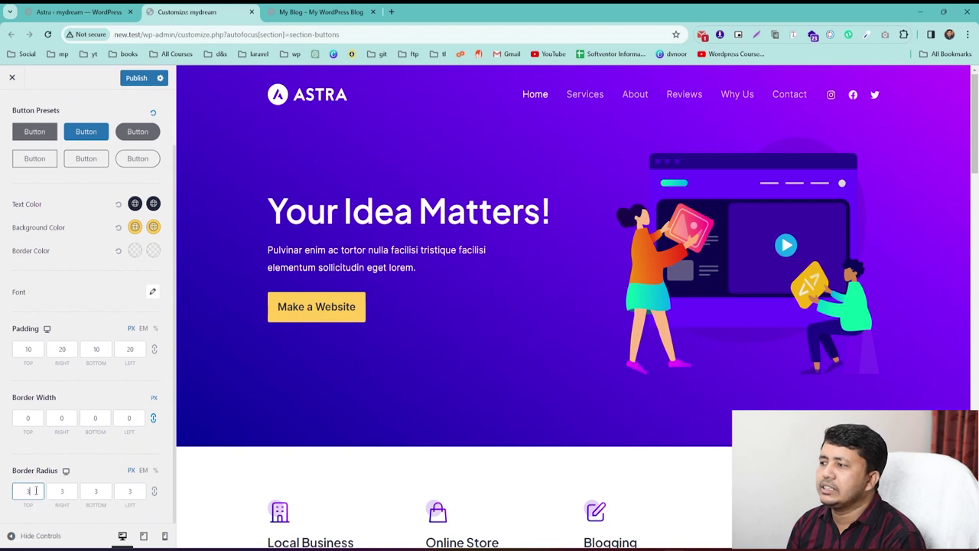
pyautogui.press('Up')
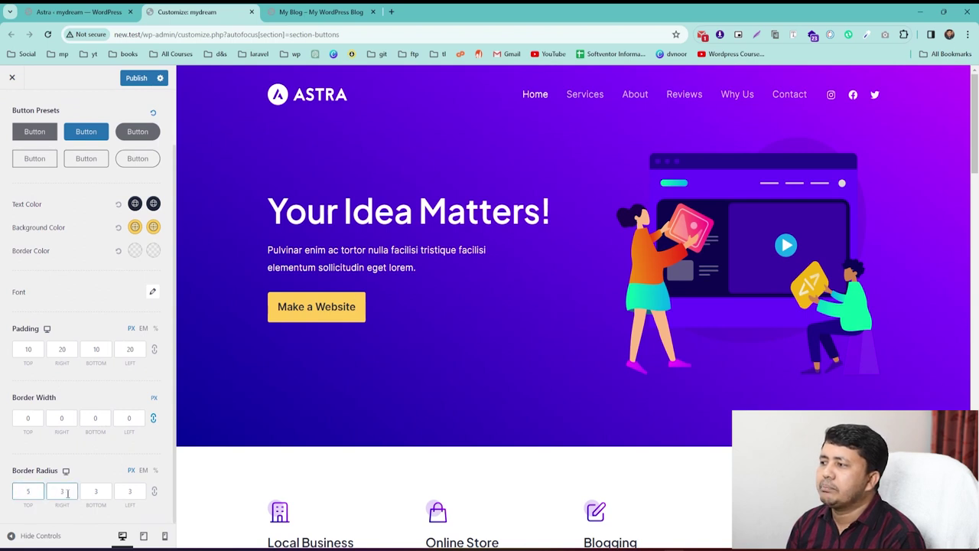
pyautogui.click(77, 492)
pyautogui.press('Up')
pyautogui.press('Up')
pyautogui.click(107, 491)
pyautogui.press('Up')
pyautogui.press('Up')
pyautogui.click(131, 491)
pyautogui.press('Up')
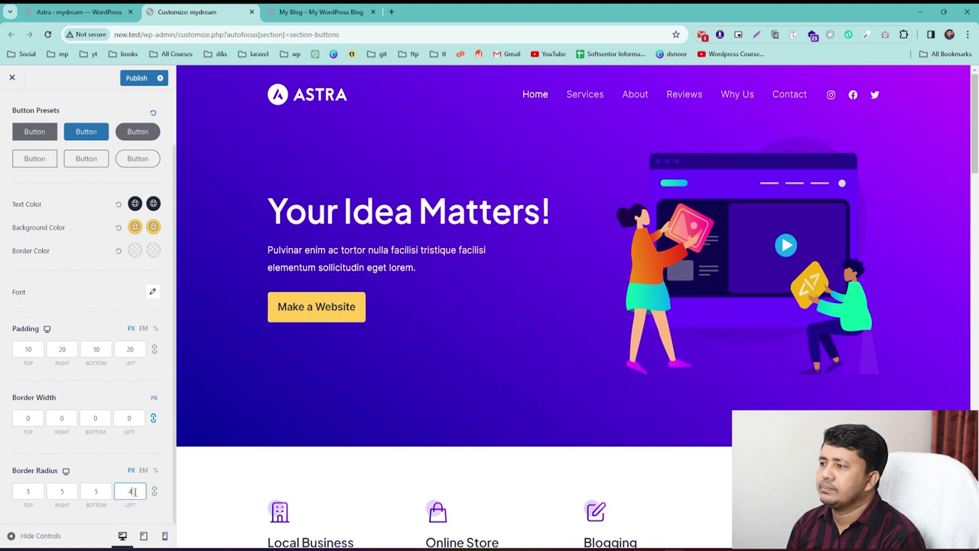
# - Return to the reference roofing site to check its button styling against the customized primary button
pyautogui.scroll(1, 85, 381)
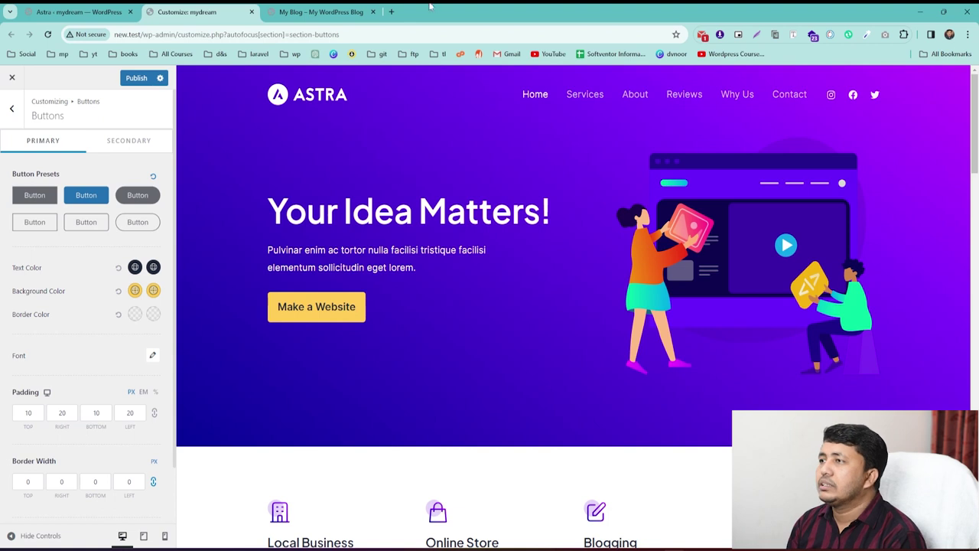
pyautogui.click(313, 12)
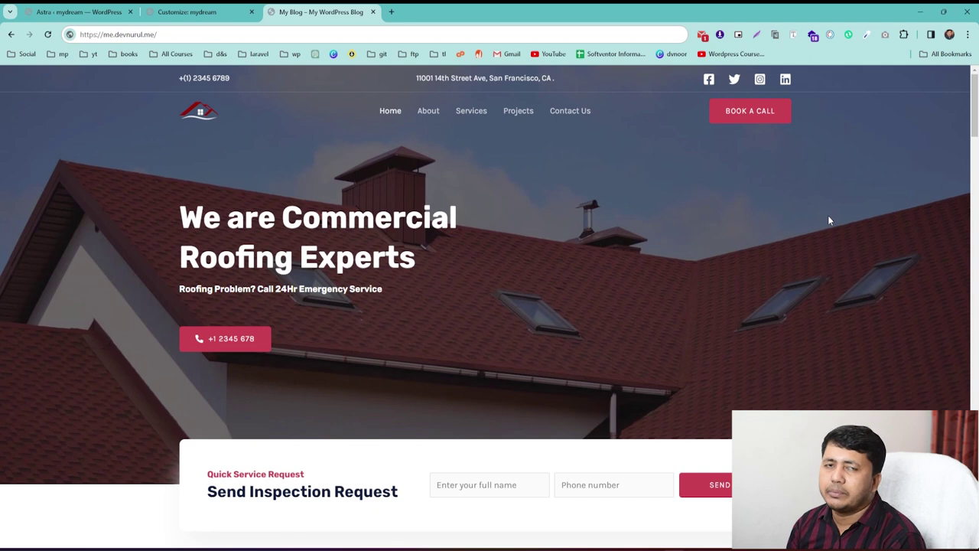
# - Sample the red background colour of the hero phone button on the reference roofing site and return to the Customizer
pyautogui.click(866, 36)
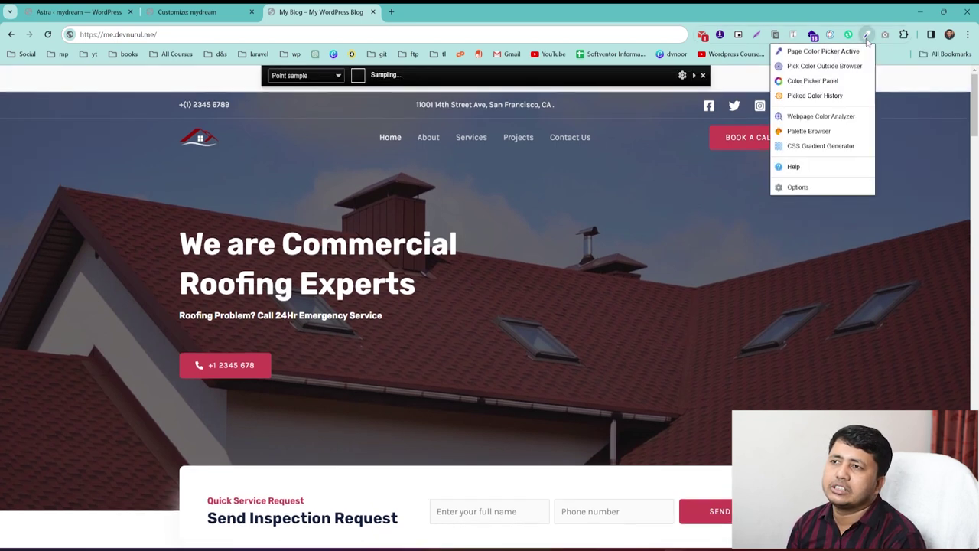
pyautogui.click(264, 369)
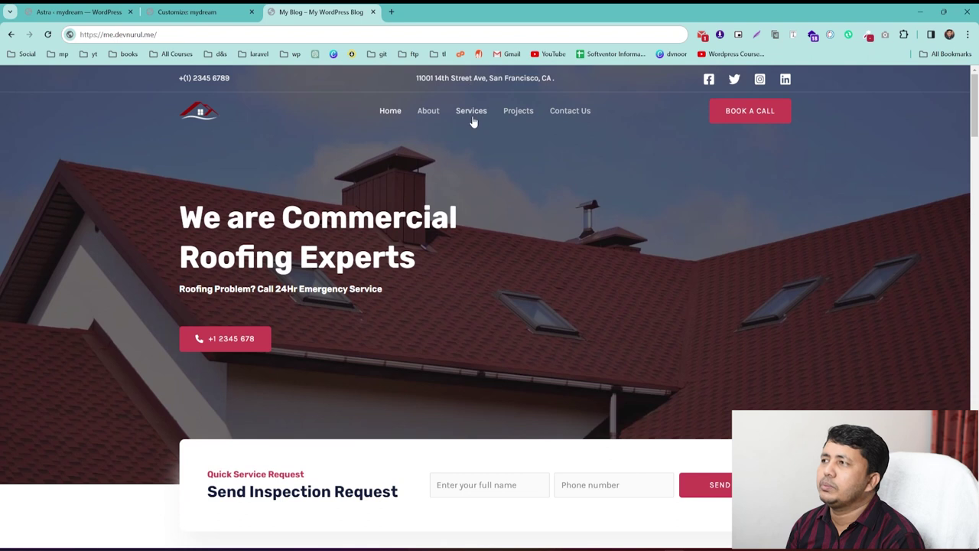
pyautogui.click(177, 12)
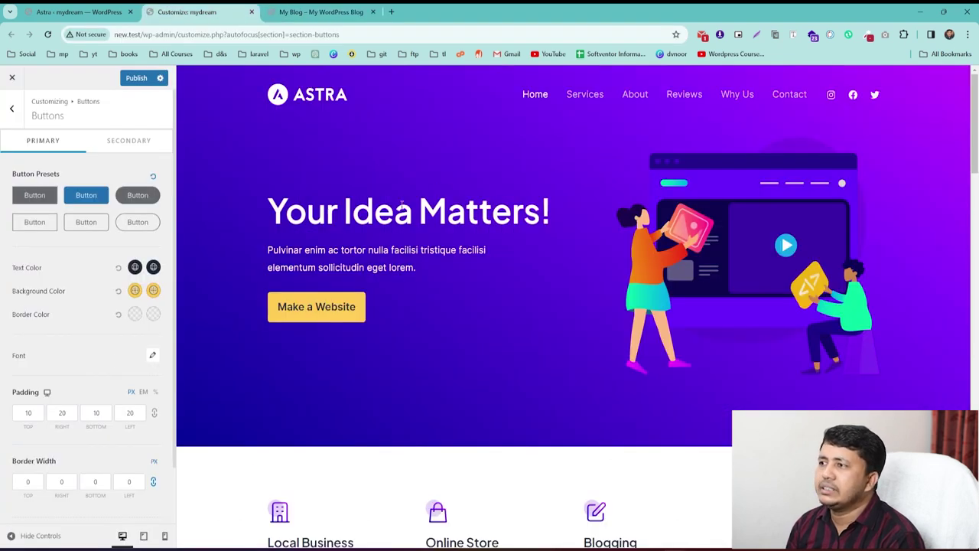
pyautogui.click(321, 12)
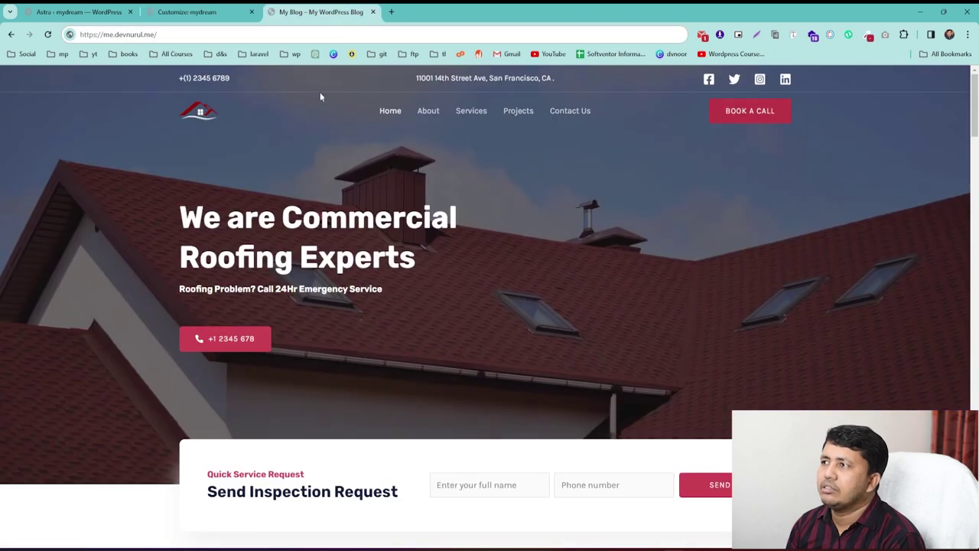
pyautogui.click(143, 11)
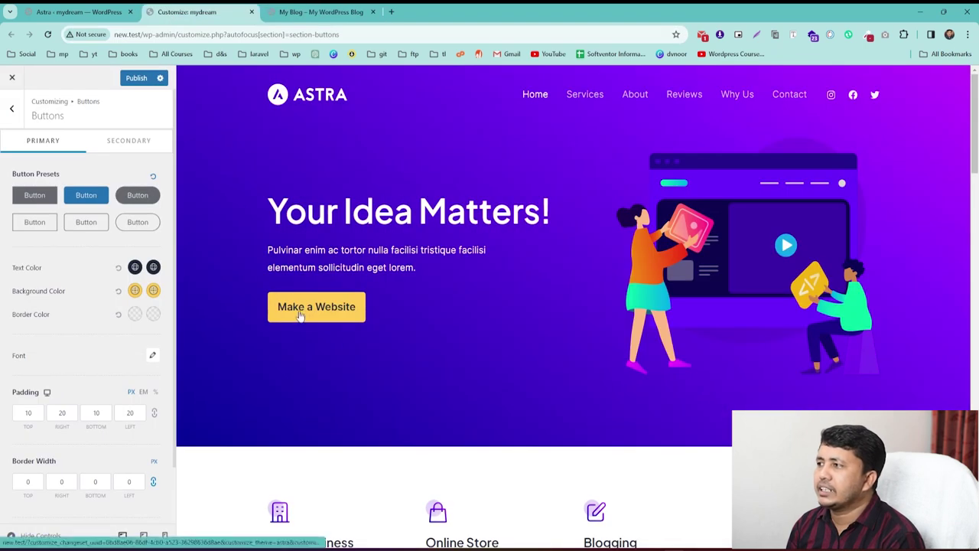
# - Set the primary buttons' normal text colour to white with hex FFFFFF
pyautogui.click(135, 266)
pyautogui.click(35, 333)
pyautogui.moveTo(36, 333); pyautogui.dragTo(1, 305)
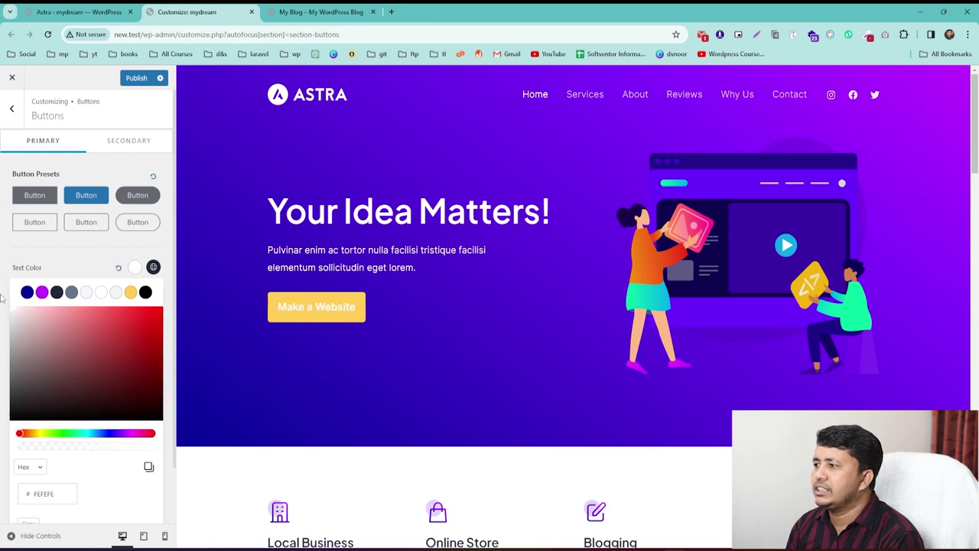
pyautogui.click(6, 313)
pyautogui.click(134, 267)
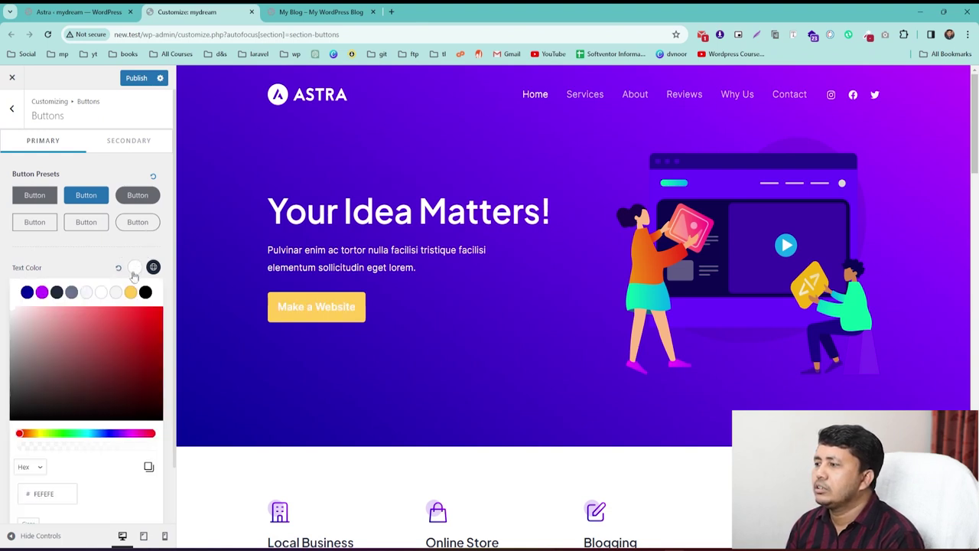
pyautogui.click(38, 498)
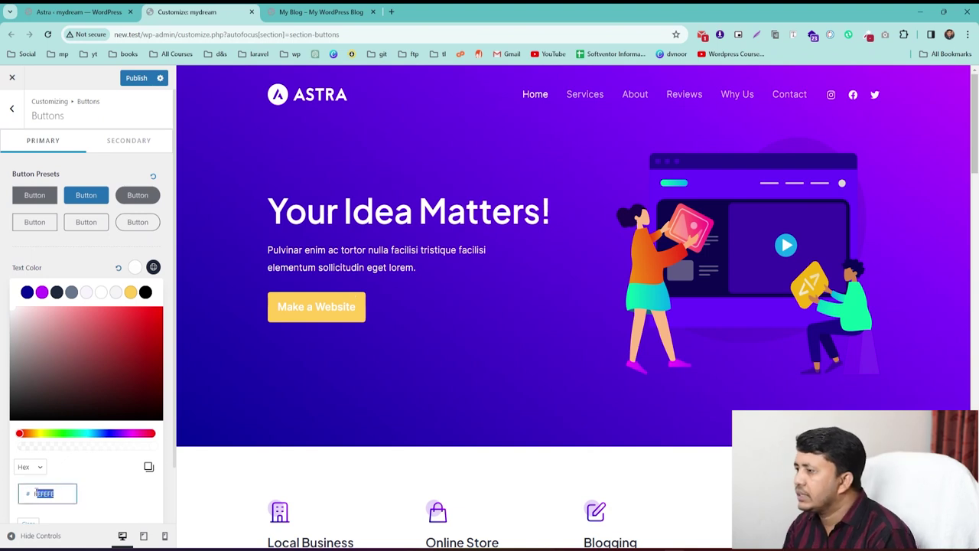
pyautogui.write('ffffff')
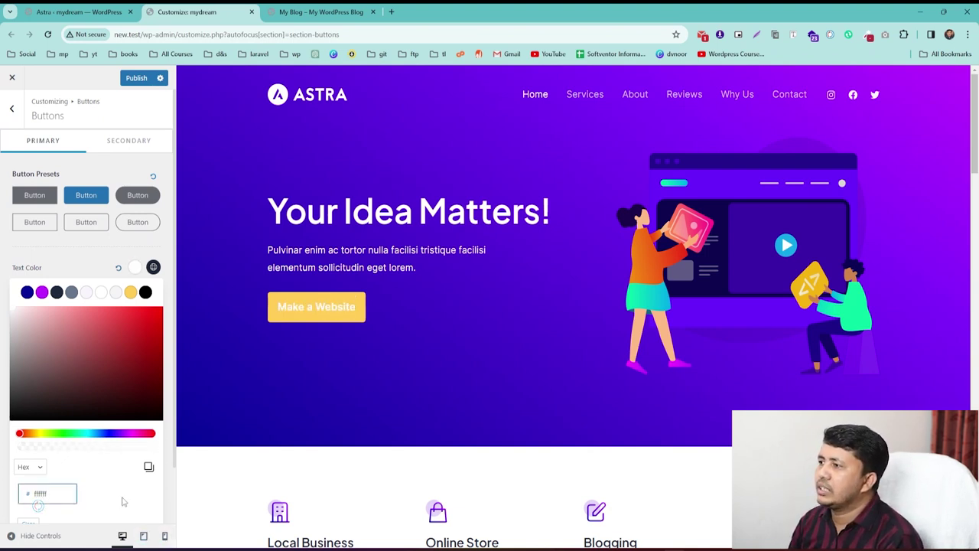
pyautogui.click(119, 489)
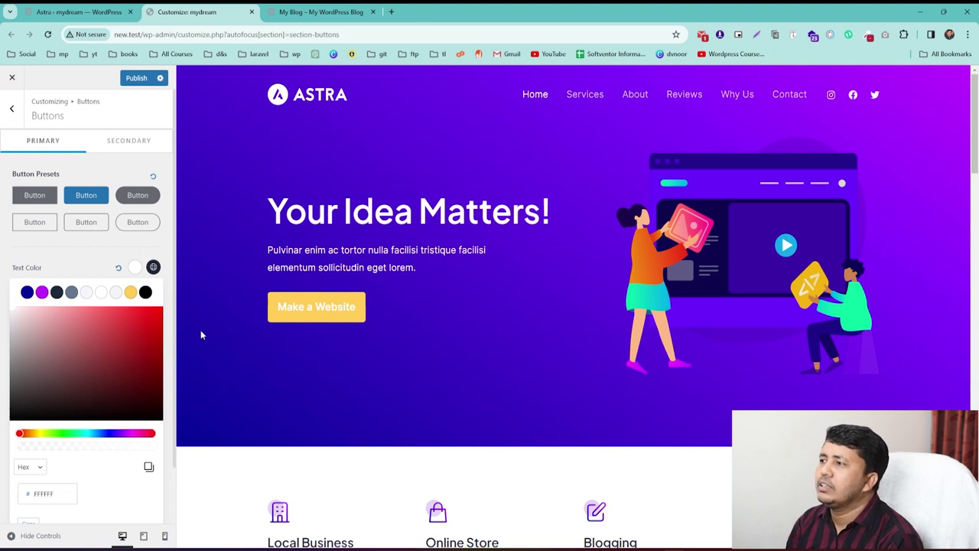
pyautogui.click(91, 271)
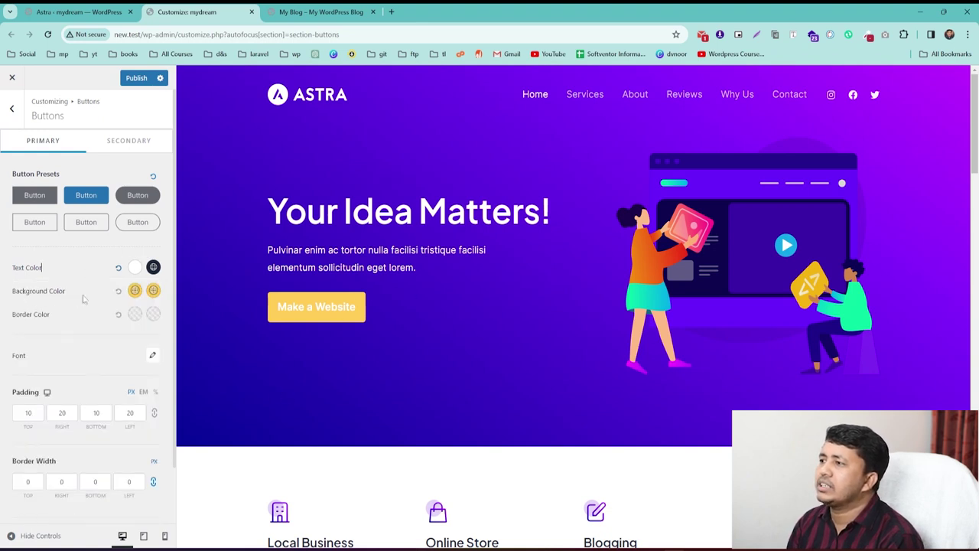
# - Set the primary buttons' normal background colour to hex B43041 and compare it with the reference site's buttons
pyautogui.click(135, 291)
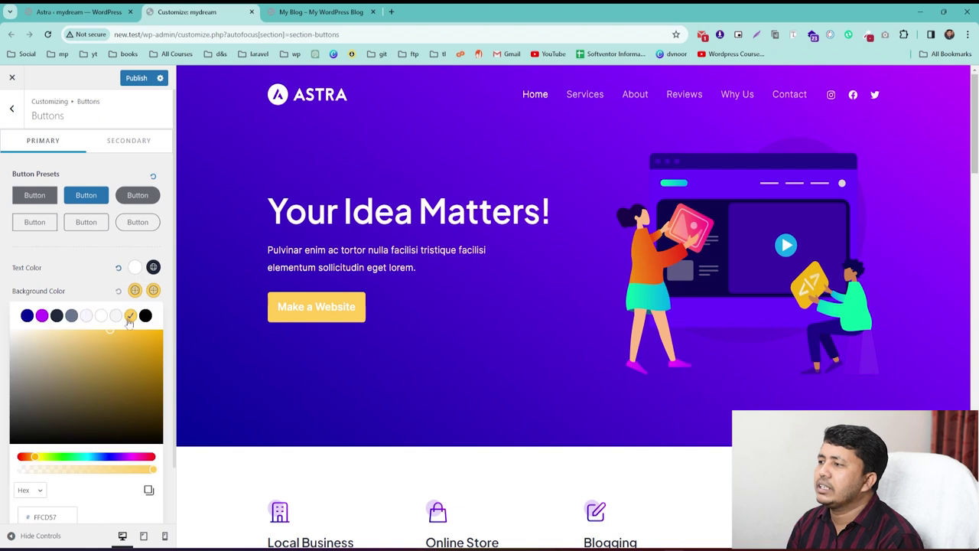
pyautogui.click(55, 516)
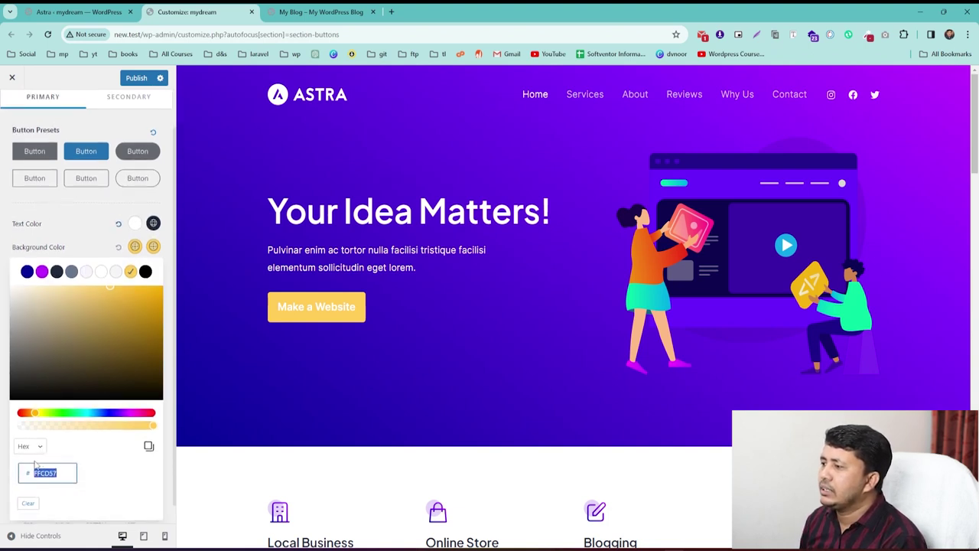
pyautogui.write('B43041')
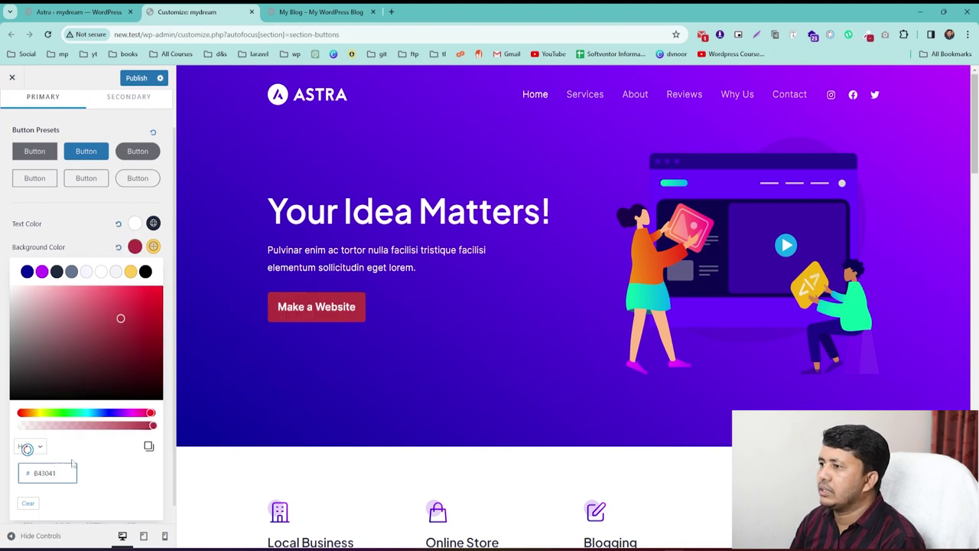
pyautogui.click(322, 12)
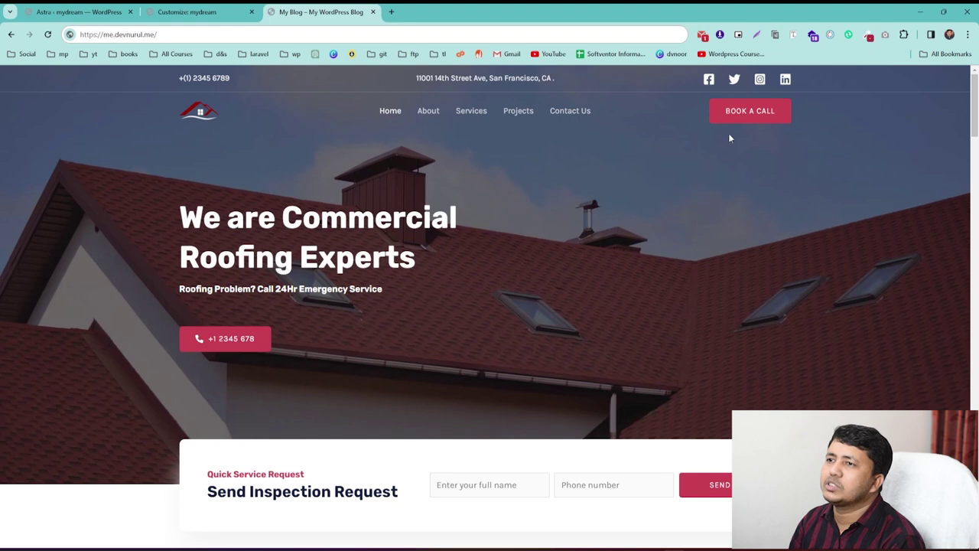
pyautogui.click(191, 9)
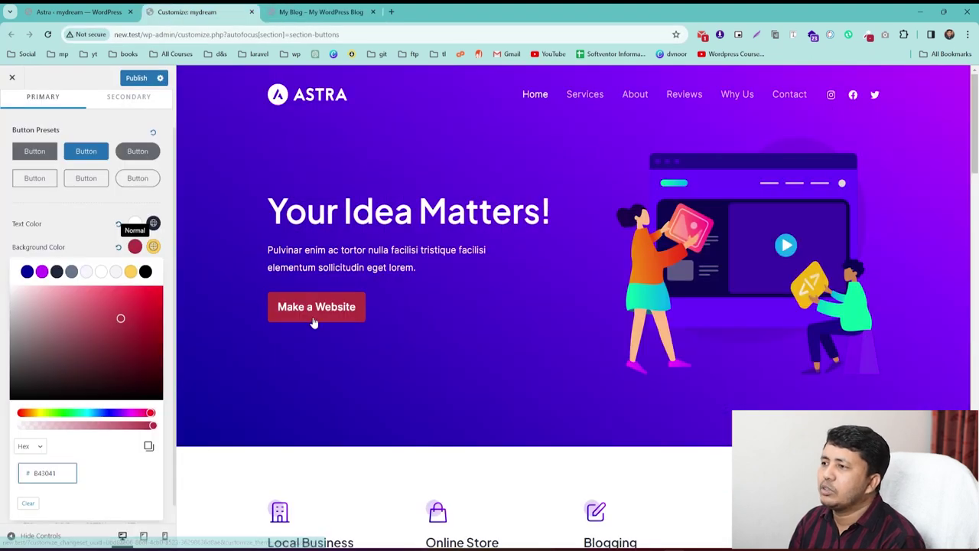
pyautogui.click(81, 223)
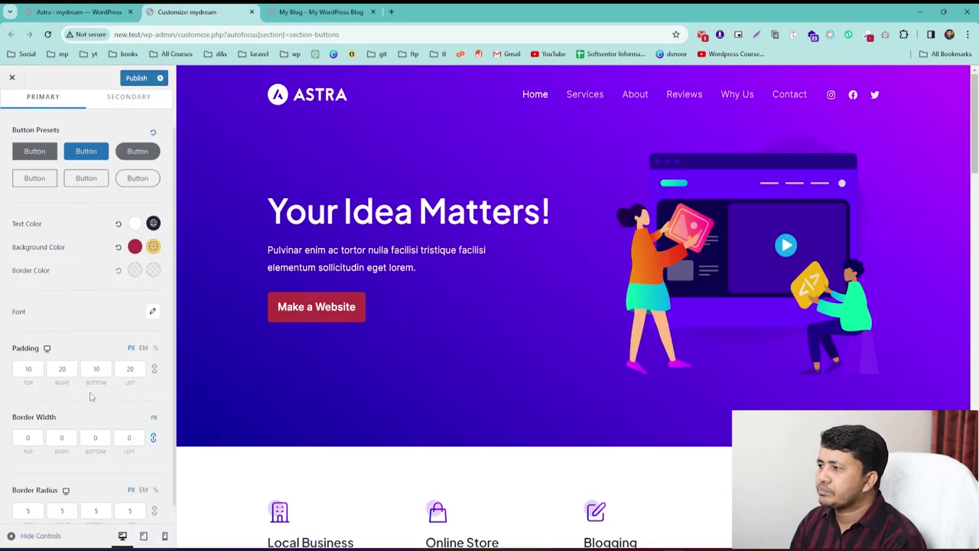
# - Reduce the primary buttons' top and bottom padding to 6 px each
pyautogui.click(37, 368)
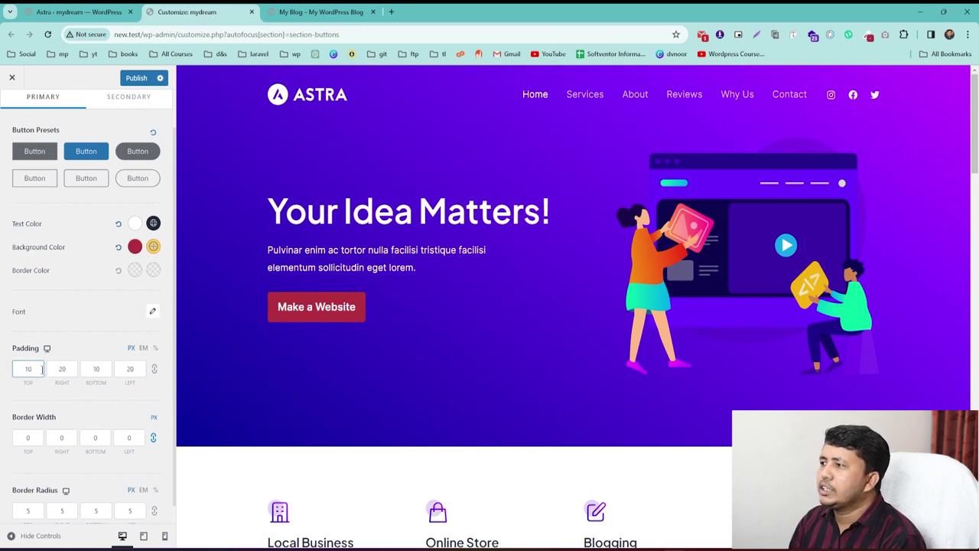
pyautogui.press('Down')
pyautogui.press('Down')
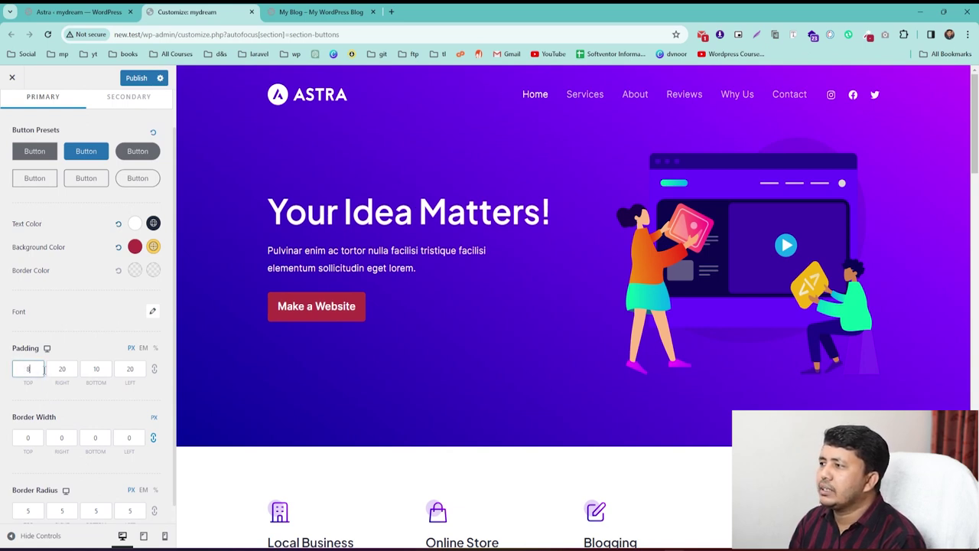
pyautogui.click(98, 369)
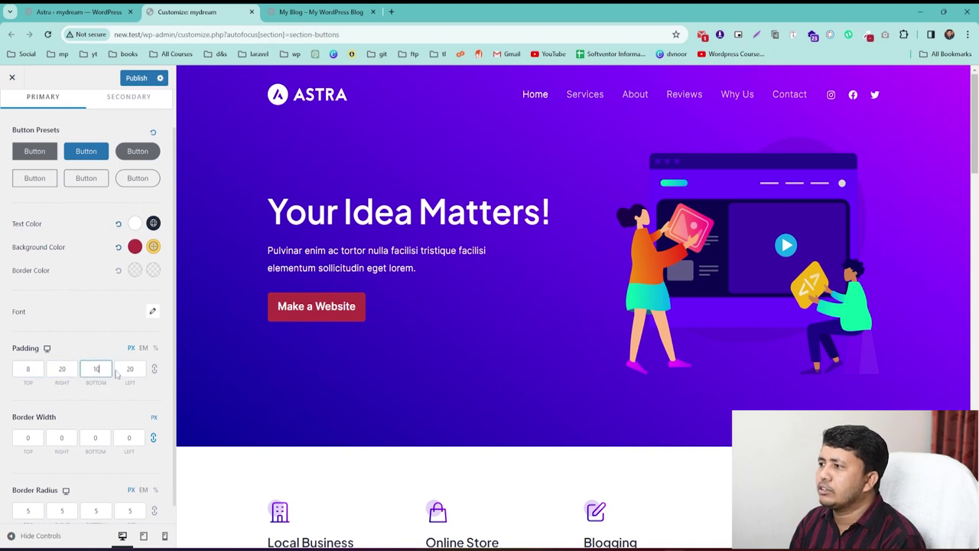
pyautogui.press('Down')
pyautogui.press('Down')
pyautogui.press('Down')
pyautogui.press('Down')
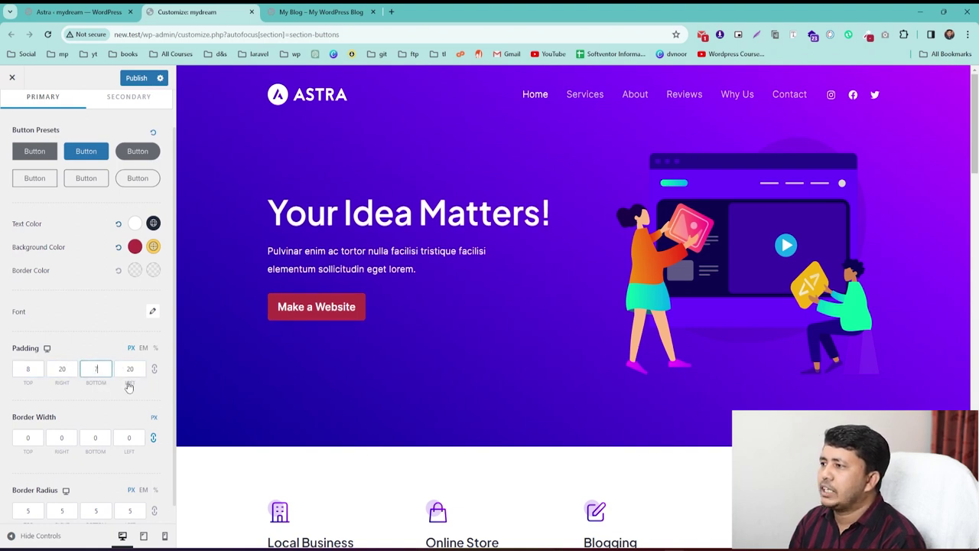
pyautogui.click(34, 373)
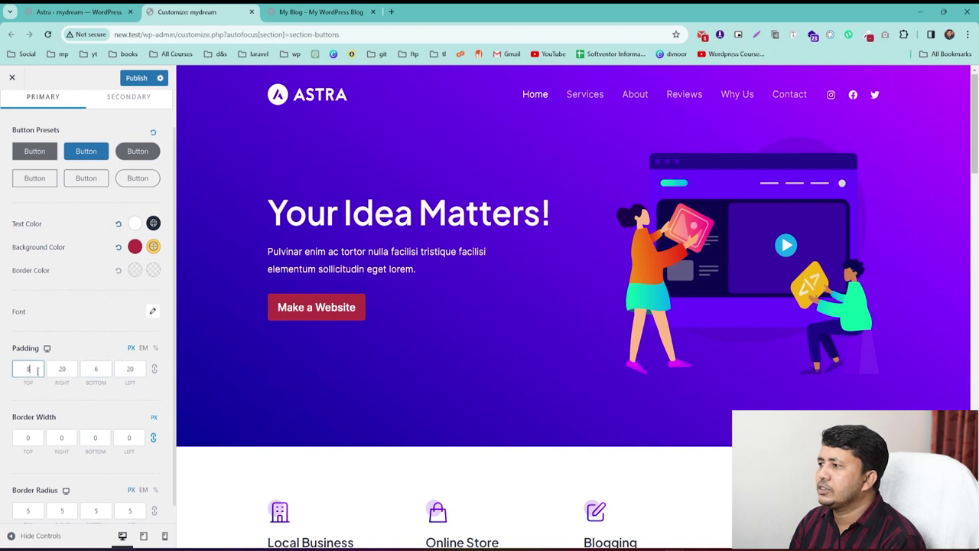
pyautogui.press('Down')
pyautogui.press('Down')
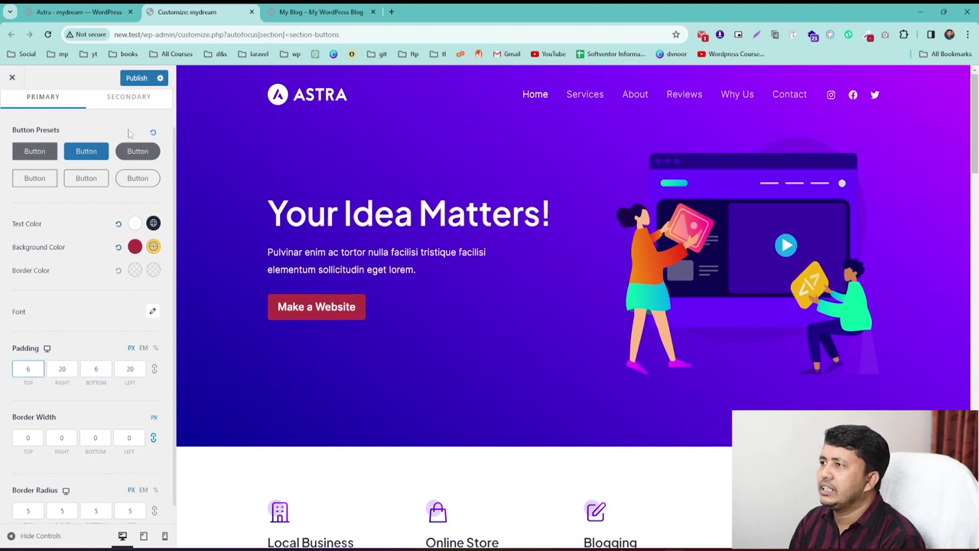
# - Compare the button size with the reference roofing site and publish the Customizer button changes
pyautogui.click(321, 11)
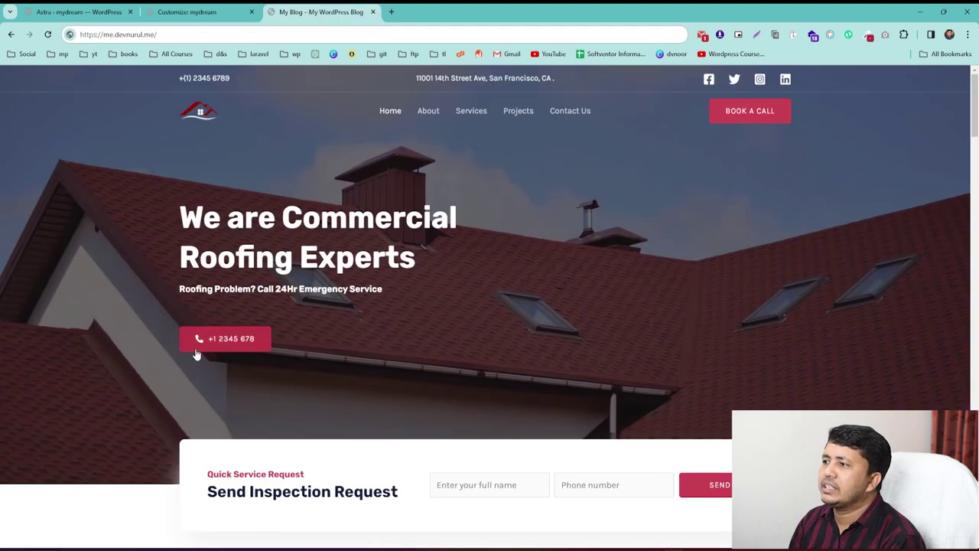
pyautogui.click(186, 11)
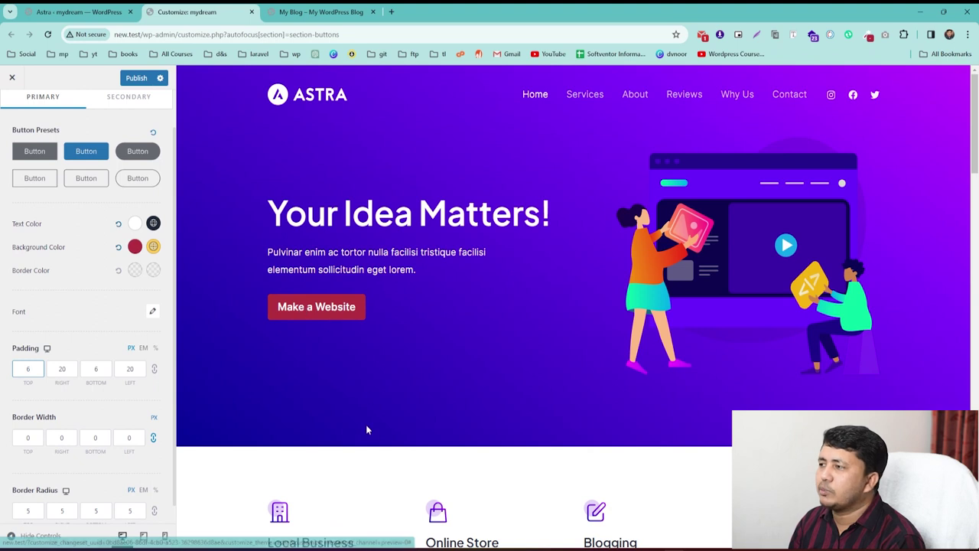
pyautogui.scroll(-1, 74, 277)
pyautogui.scroll(2, 72, 287)
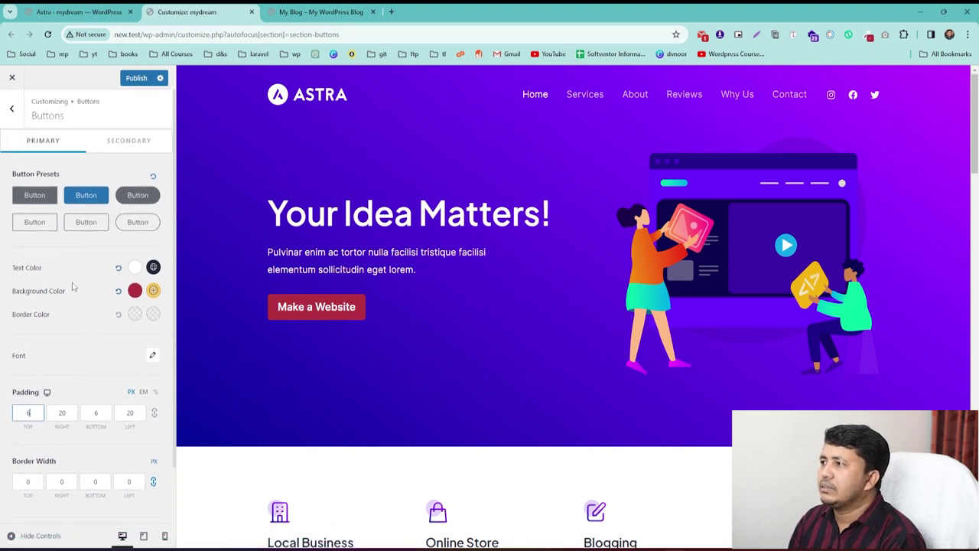
pyautogui.click(135, 80)
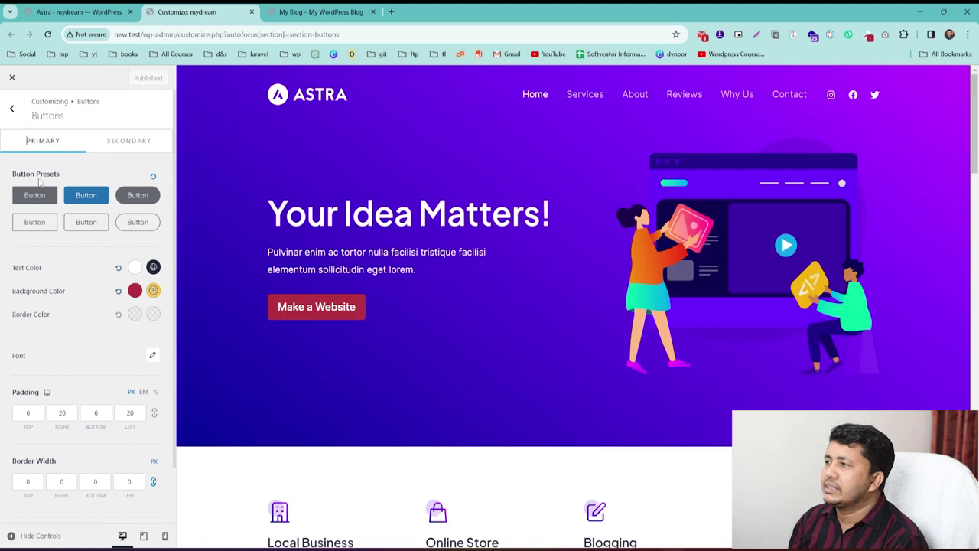
# - Check the reference site's navigation items and open the menu management page in the WordPress admin
pyautogui.click(320, 11)
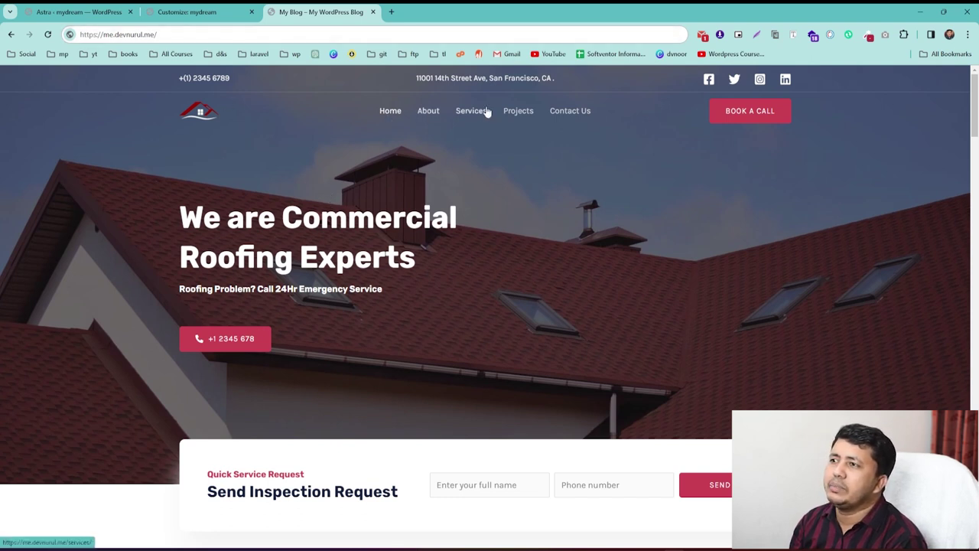
pyautogui.click(37, 12)
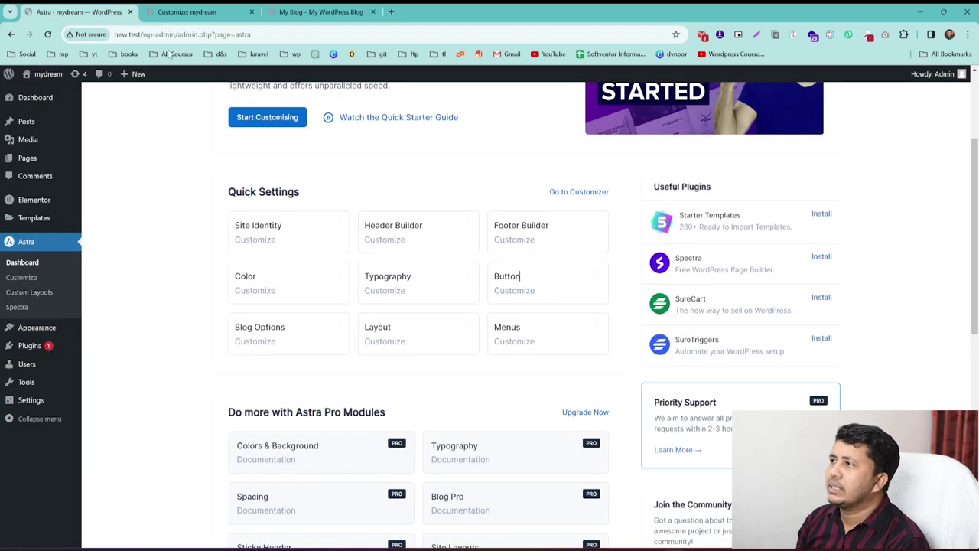
pyautogui.moveTo(36, 335)
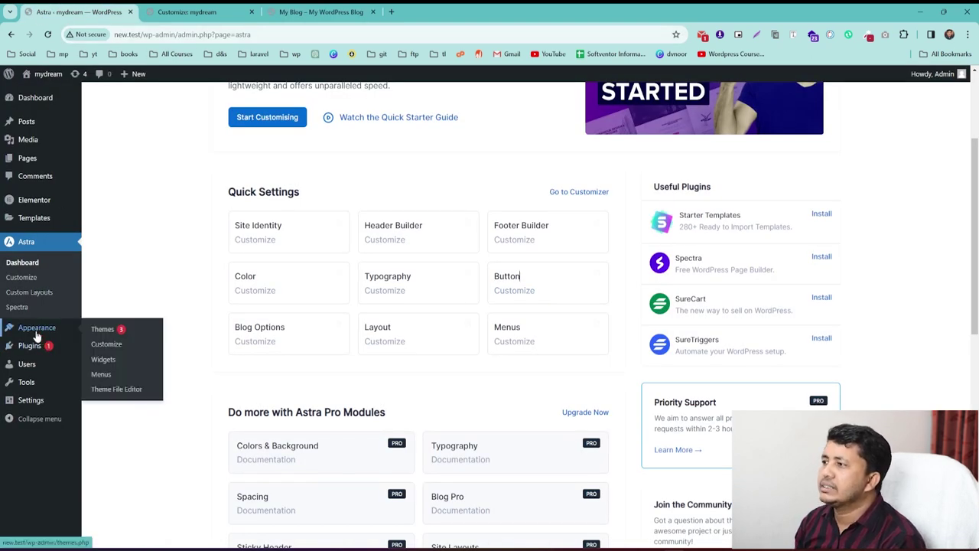
pyautogui.click(90, 374)
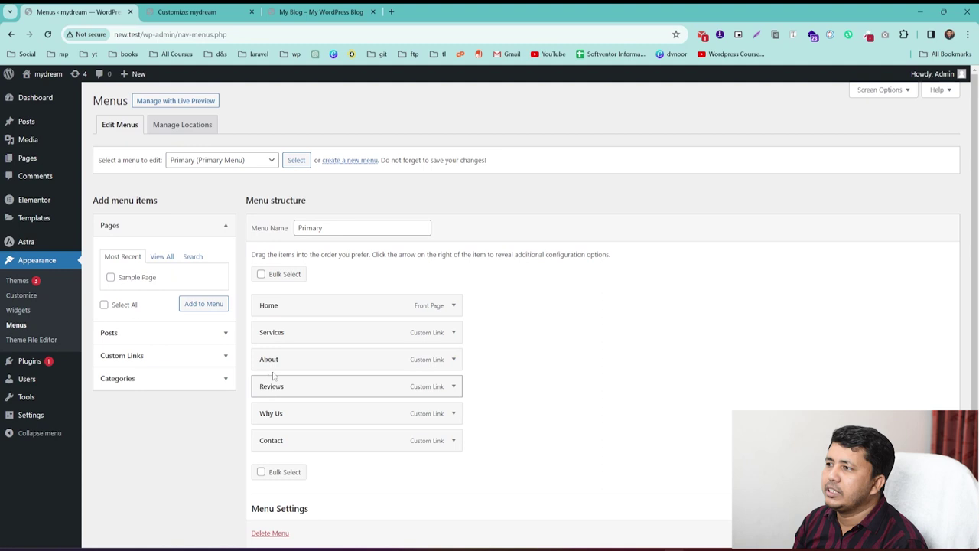
# - Delete the existing Primary menu assigned to the Primary Menu location and confirm the deletion
pyautogui.click(239, 162)
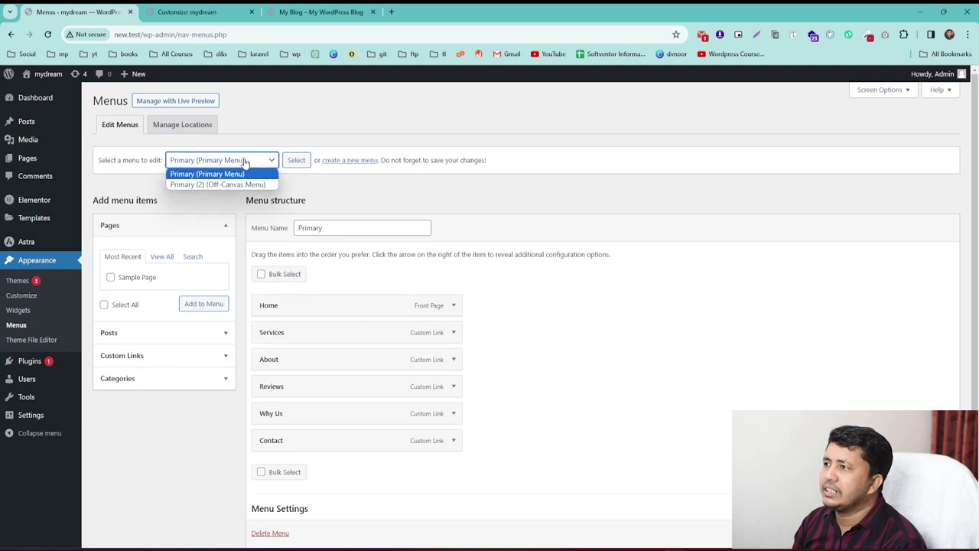
pyautogui.click(239, 172)
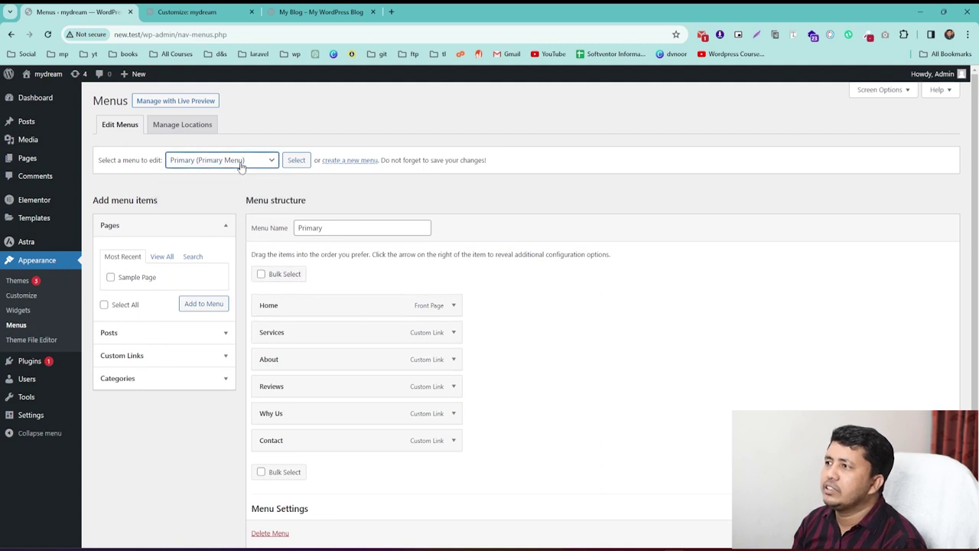
pyautogui.scroll(-2, 518, 451)
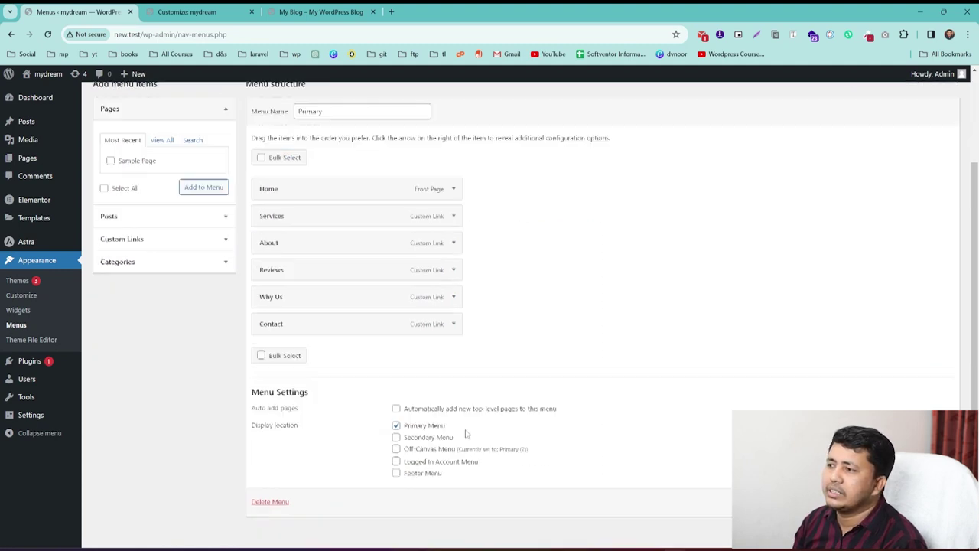
pyautogui.click(269, 488)
pyautogui.click(533, 112)
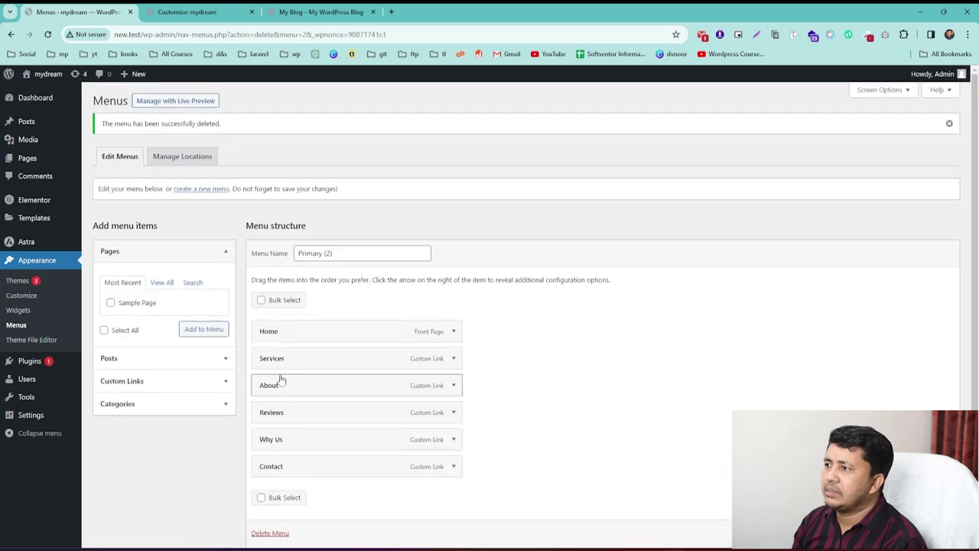
# - Delete the remaining Primary (2) menu and create a new menu named Header Menu
pyautogui.scroll(-1, 306, 305)
pyautogui.scroll(-2, 321, 428)
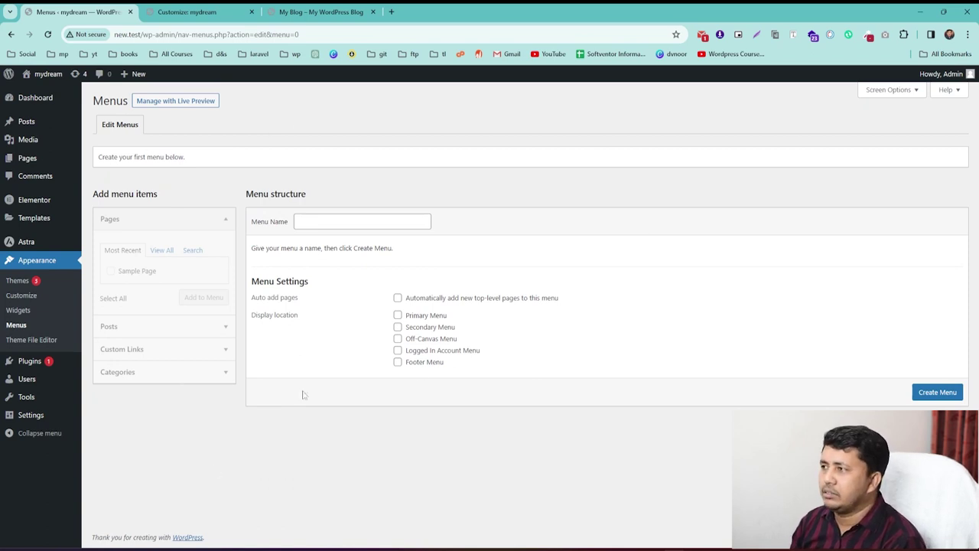
pyautogui.click(316, 222)
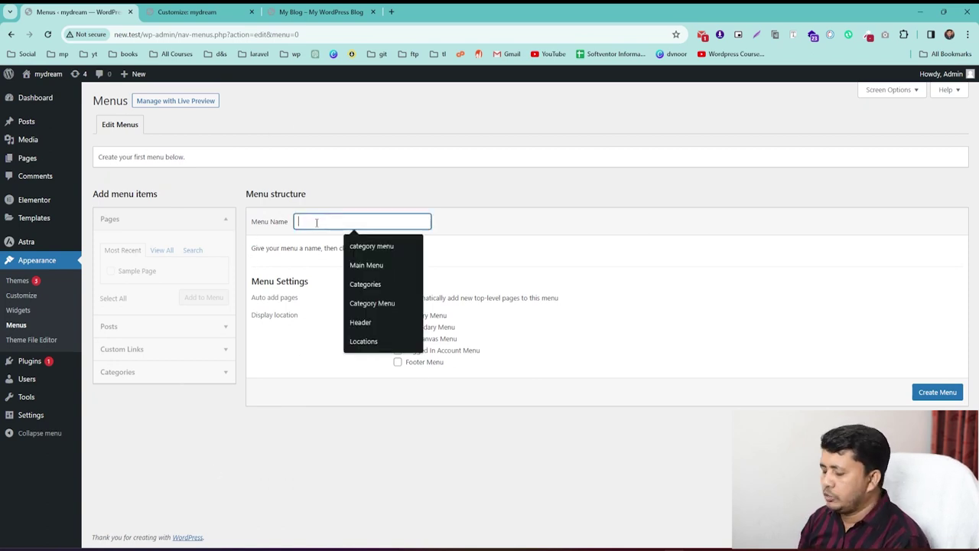
pyautogui.write('Header ')
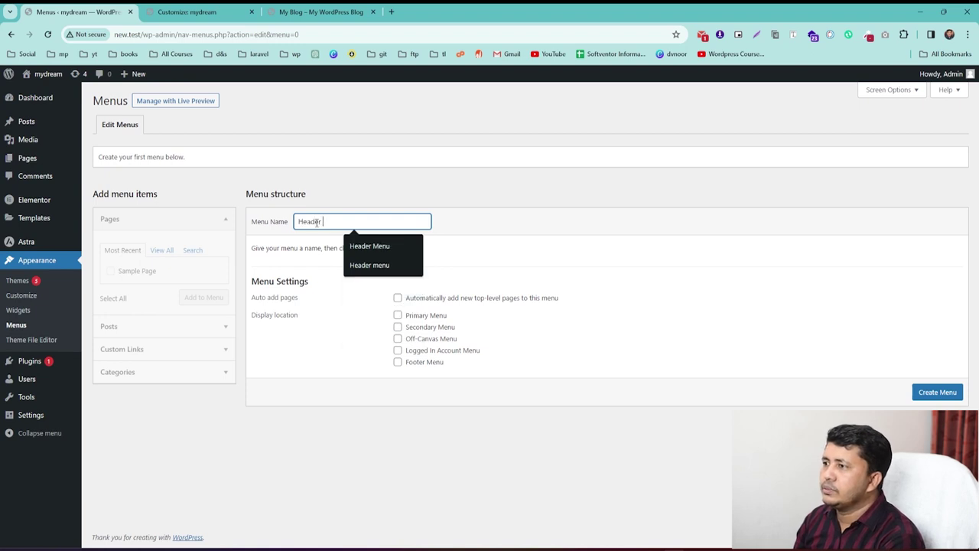
pyautogui.write('menu')
pyautogui.click(383, 251)
pyautogui.click(934, 393)
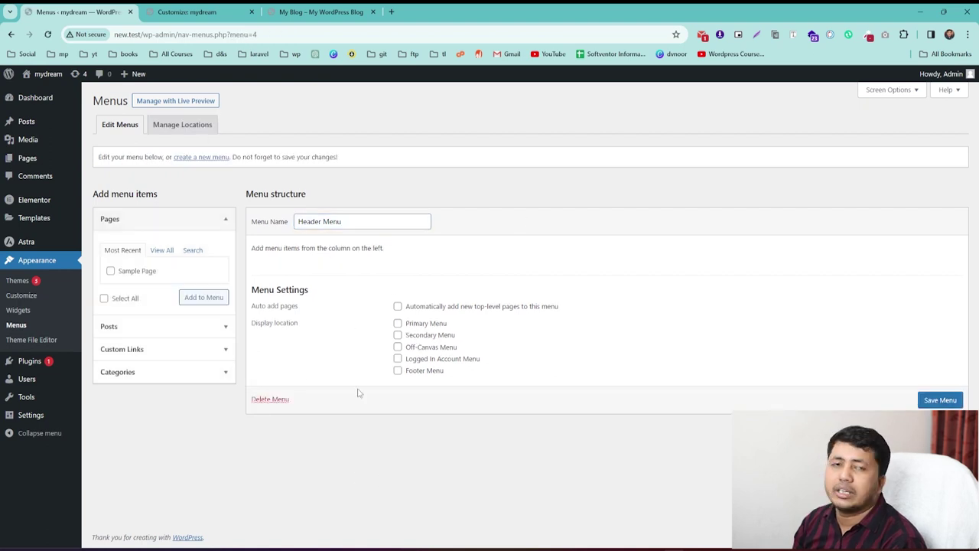
# - Check the reference site's navigation items and move the existing Home front page to the trash in the WordPress admin
pyautogui.click(306, 12)
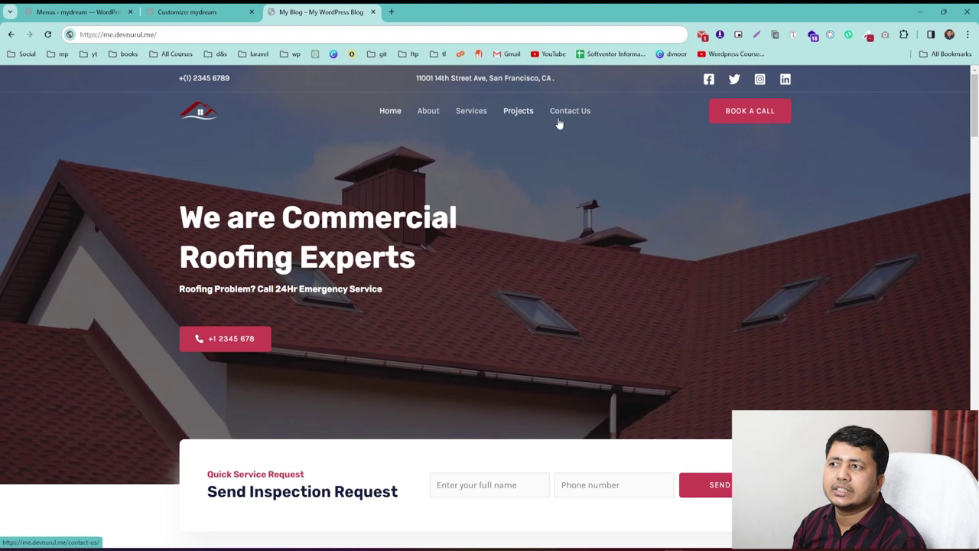
pyautogui.click(77, 11)
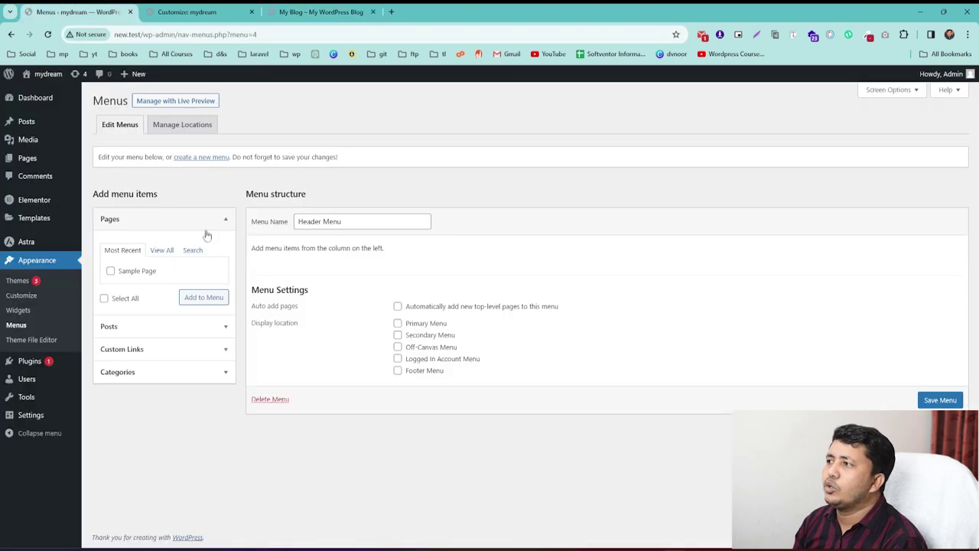
pyautogui.moveTo(27, 162)
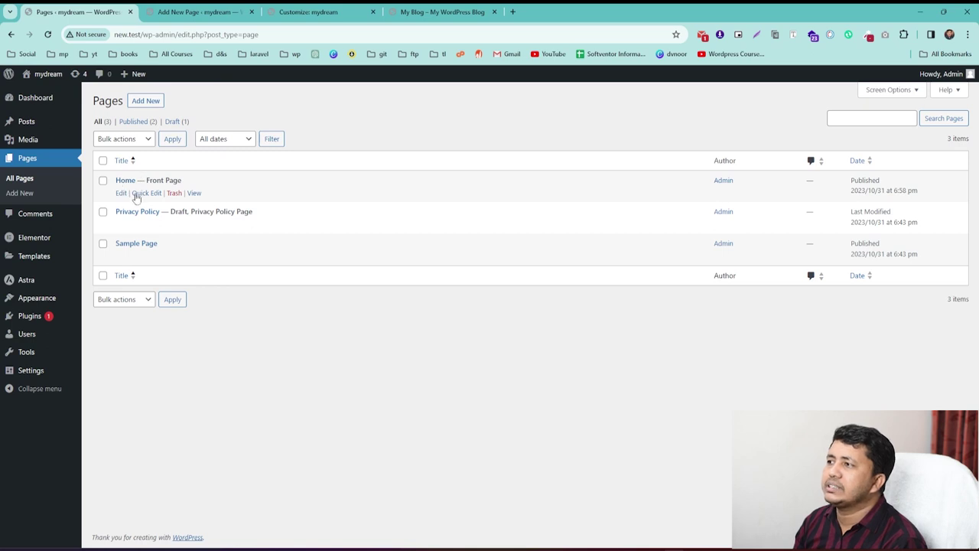
pyautogui.click(175, 194)
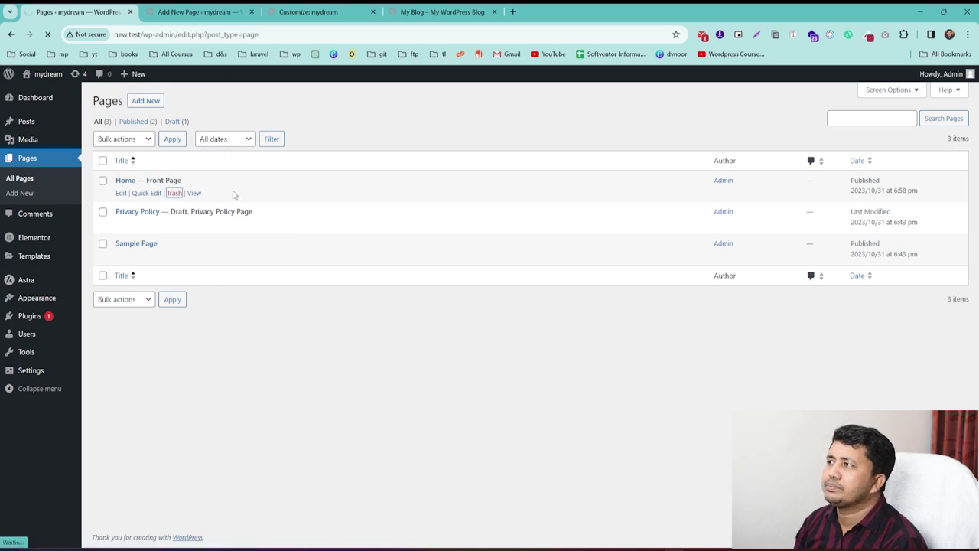
# - Create a new page titled Home and publish it
pyautogui.click(145, 101)
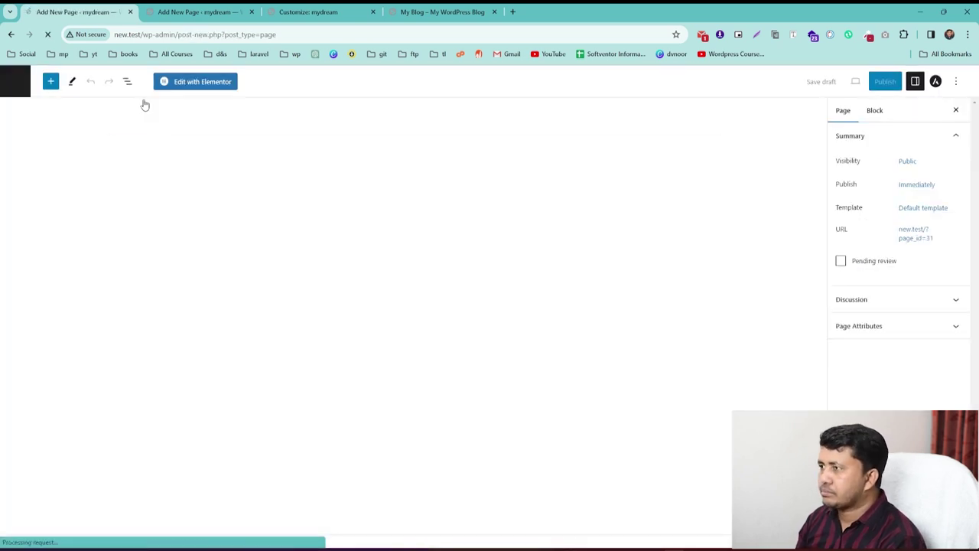
pyautogui.write('H')
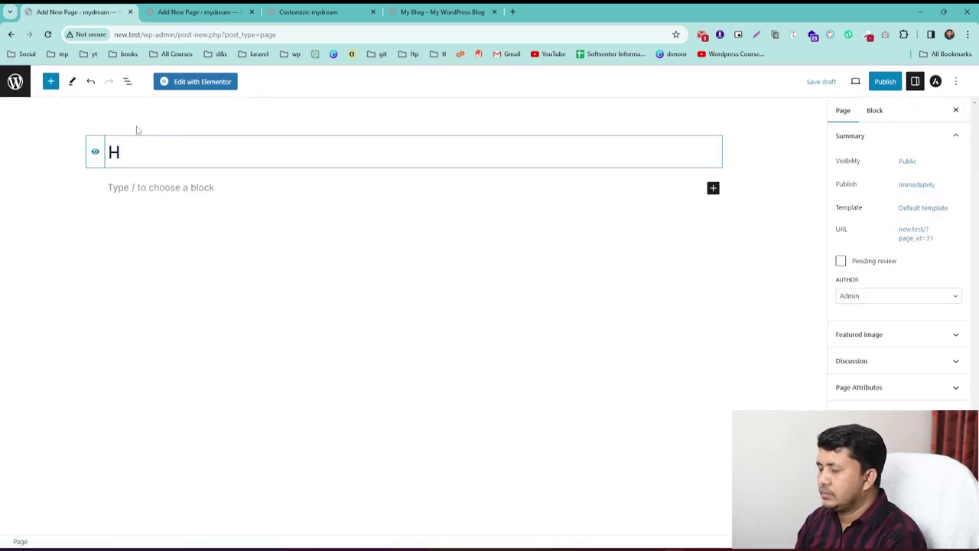
pyautogui.write('ome')
pyautogui.click(882, 82)
pyautogui.click(876, 83)
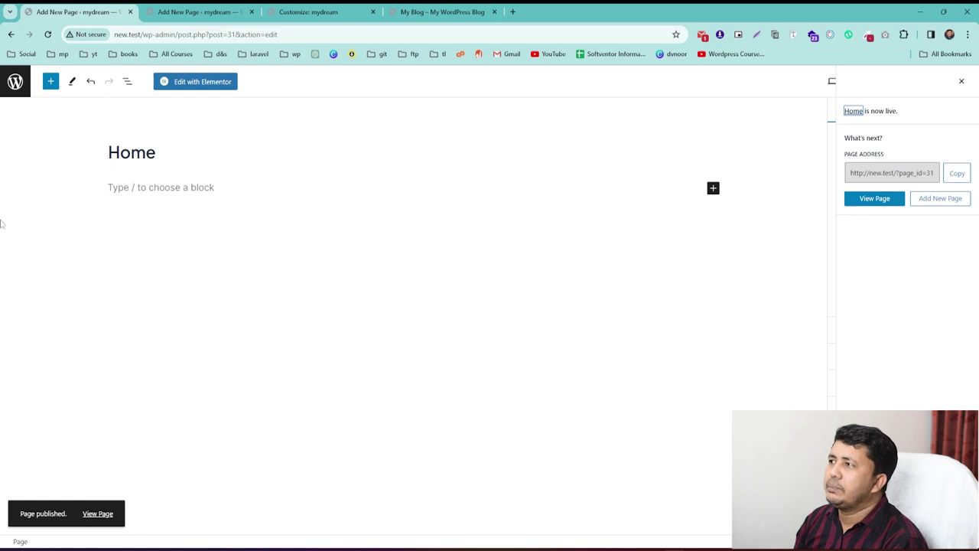
# - Return to menu management and add the Home page to the Header Menu
pyautogui.click(16, 89)
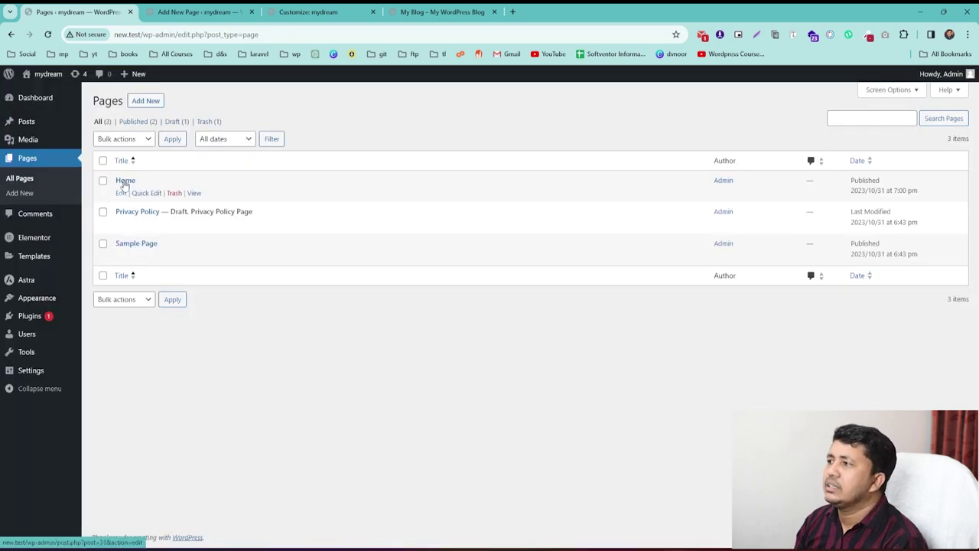
pyautogui.moveTo(29, 302)
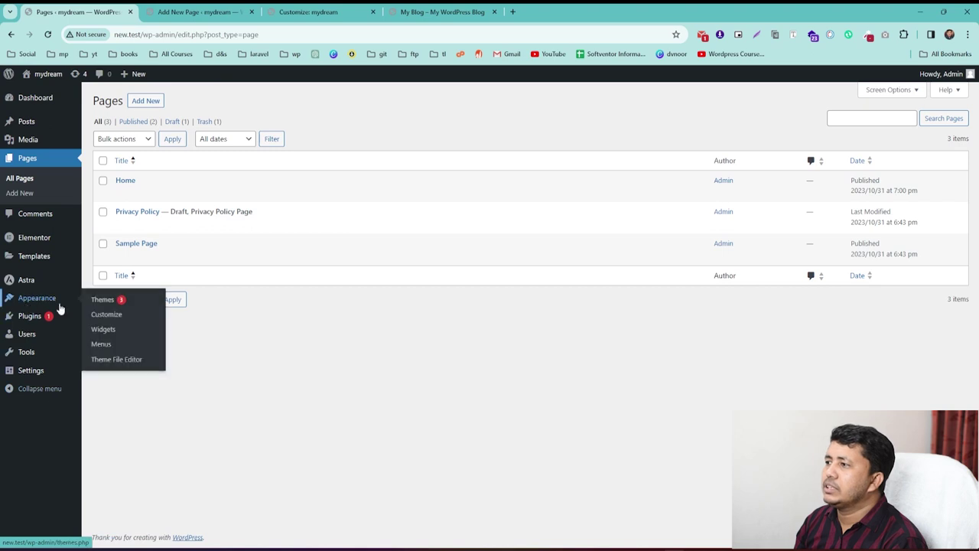
pyautogui.click(100, 344)
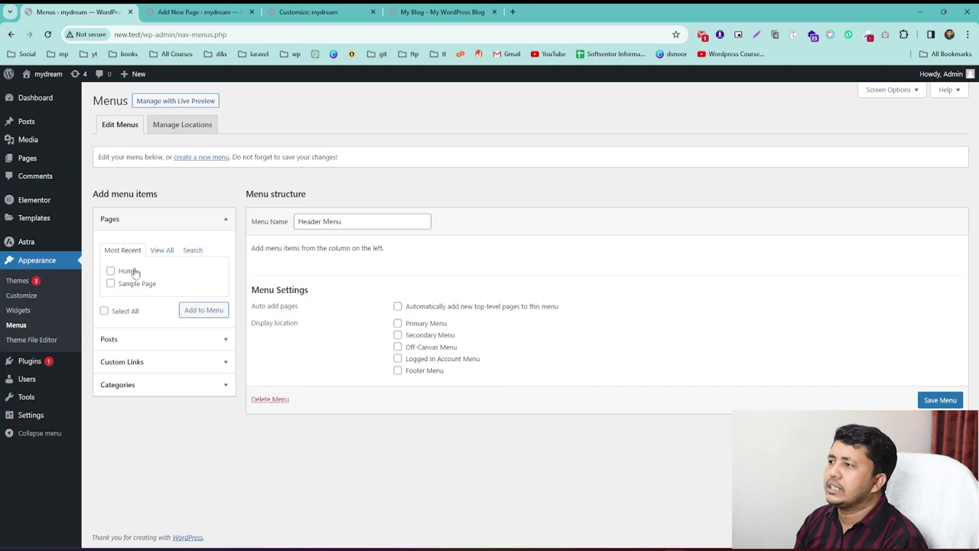
pyautogui.click(111, 271)
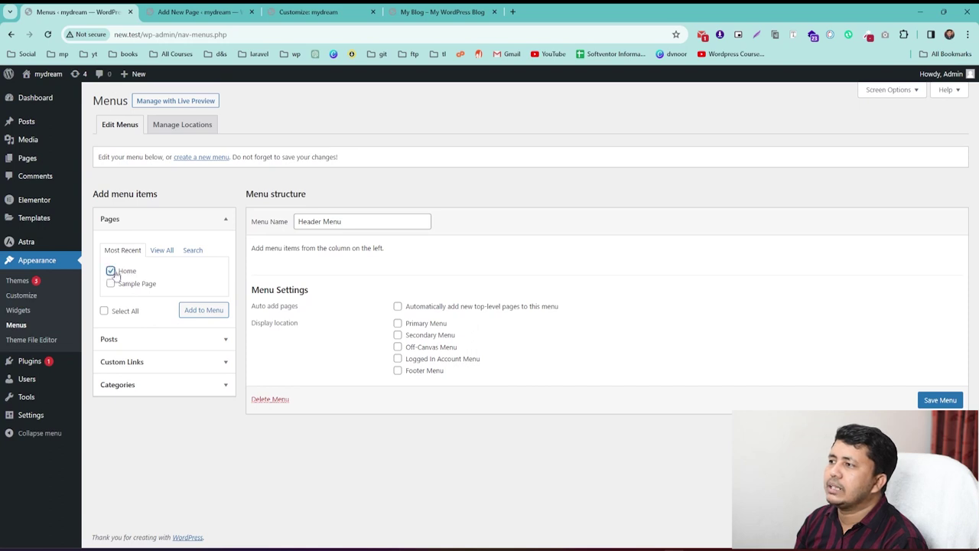
pyautogui.click(194, 314)
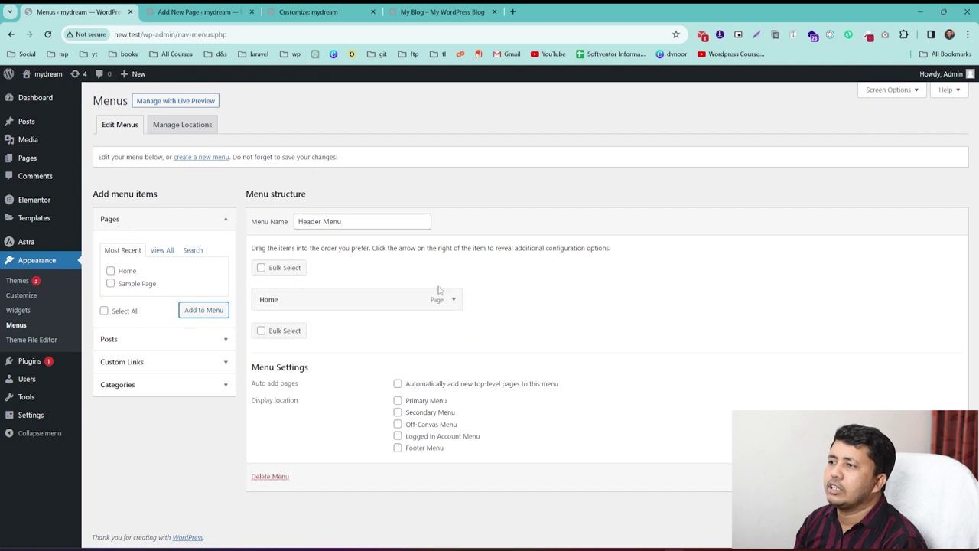
# - Add a custom link with URL # and link text About Us to the Header Menu
pyautogui.click(120, 366)
pyautogui.click(160, 300)
pyautogui.press('Tab')
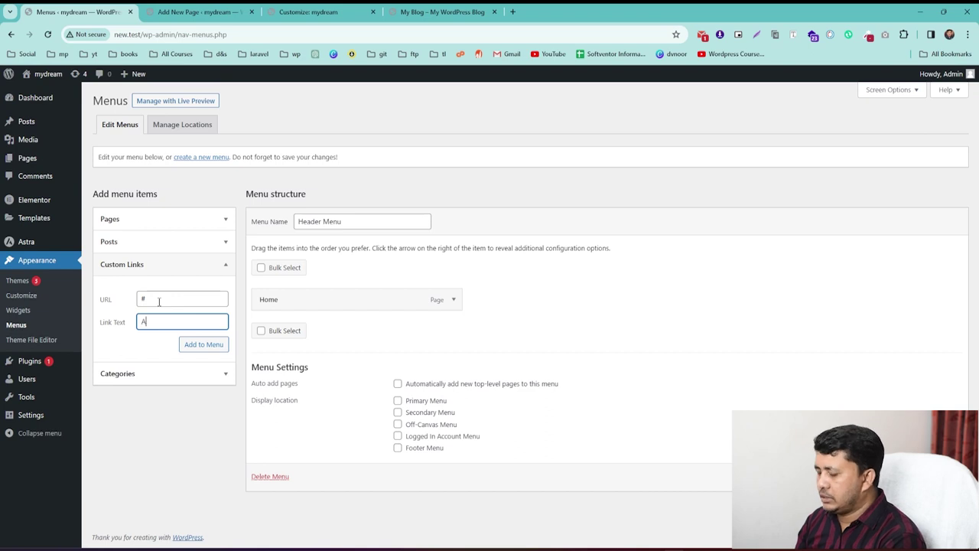
pyautogui.write('About Us')
pyautogui.click(203, 348)
# - Add two more custom links with URL # to the Header Menu, named Services and Contact Us
pyautogui.click(164, 301)
pyautogui.write('#')
pyautogui.press('Tab')
pyautogui.write('Se')
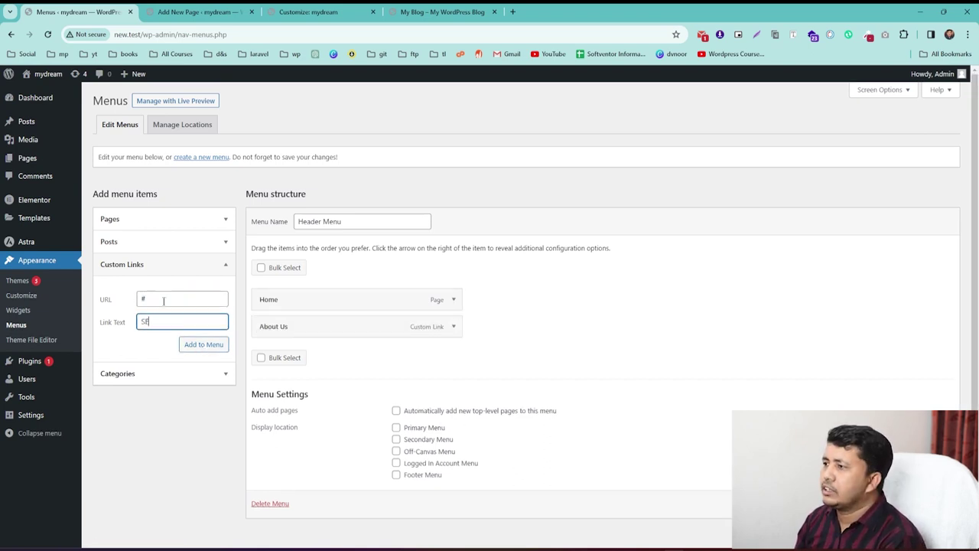
pyautogui.write('rvices')
pyautogui.press('Return')
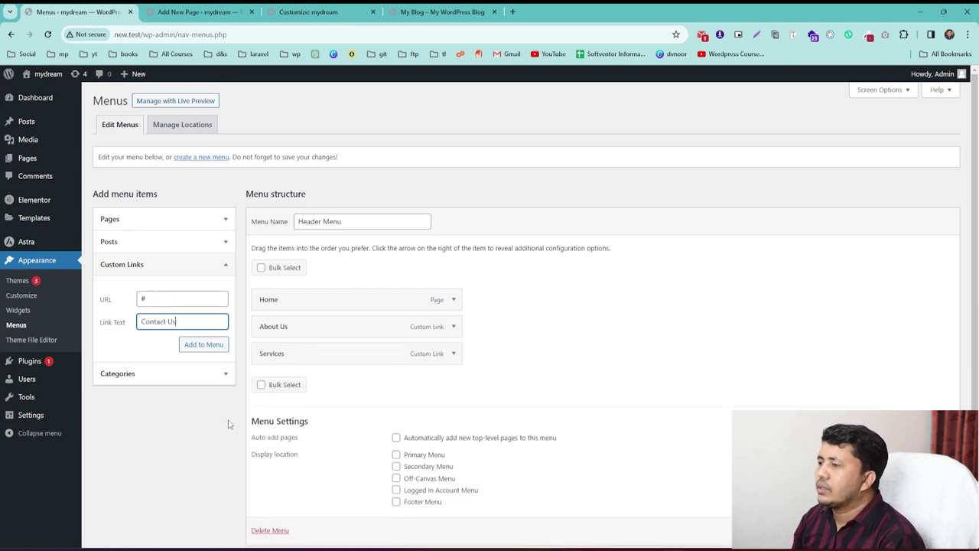
pyautogui.press('Return')
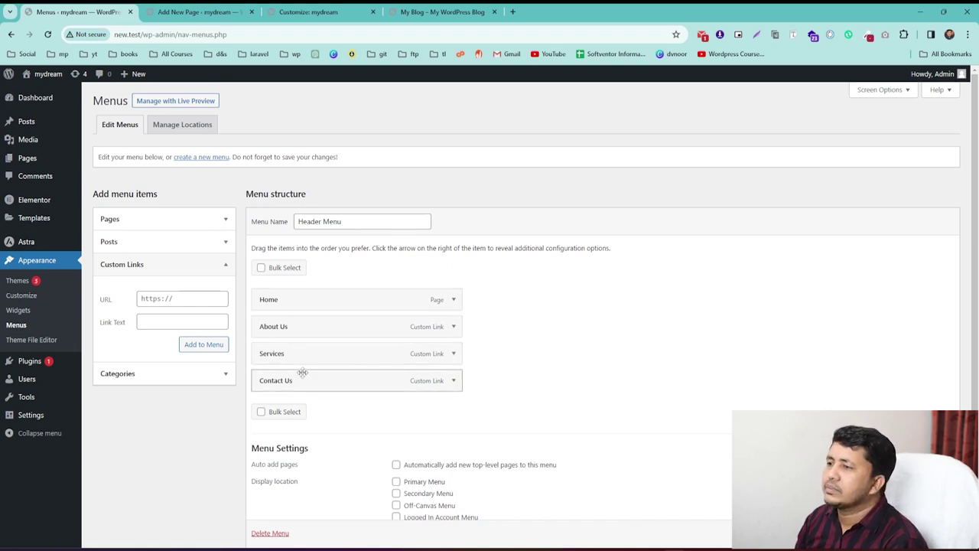
# - Assign the Header Menu to the Primary Menu and Off-Canvas Menu locations and save the menu
pyautogui.scroll(-1, 432, 445)
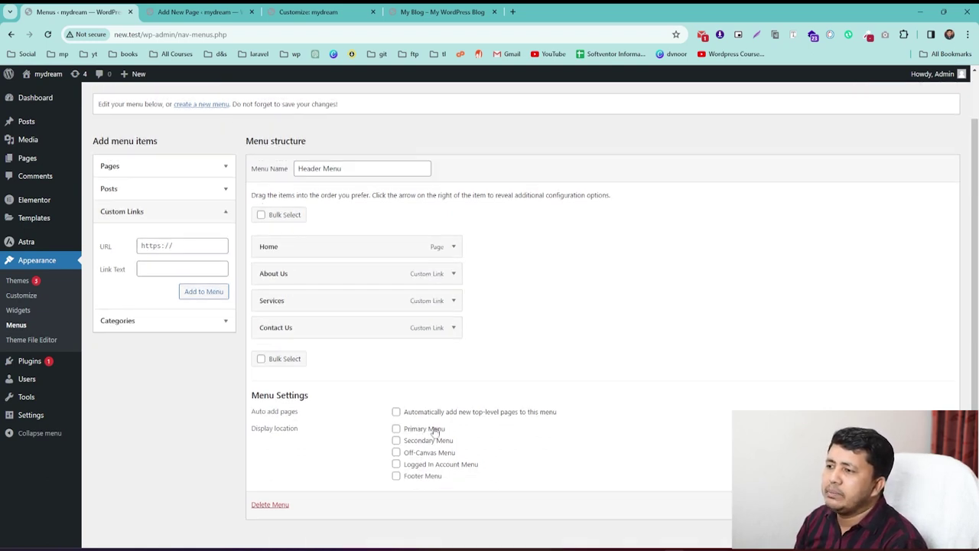
pyautogui.click(413, 430)
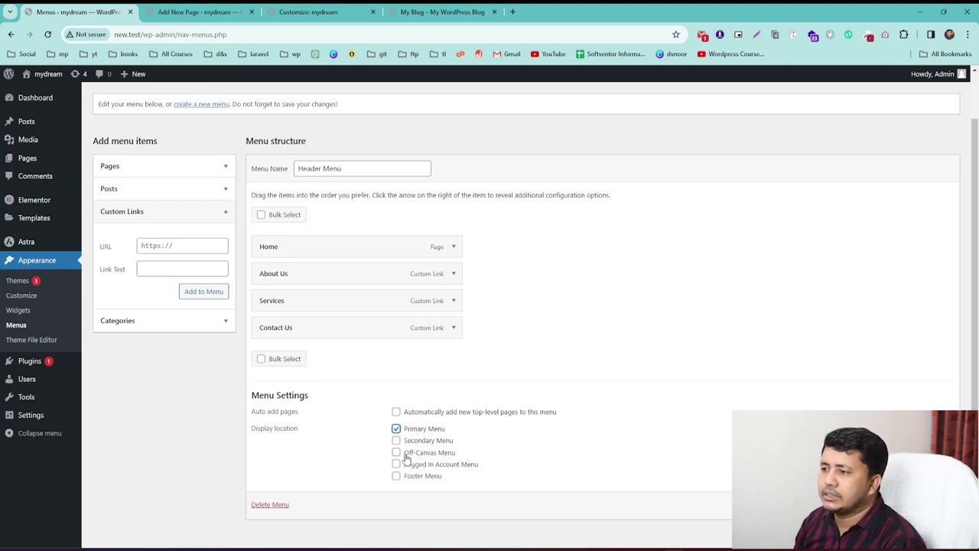
pyautogui.click(927, 505)
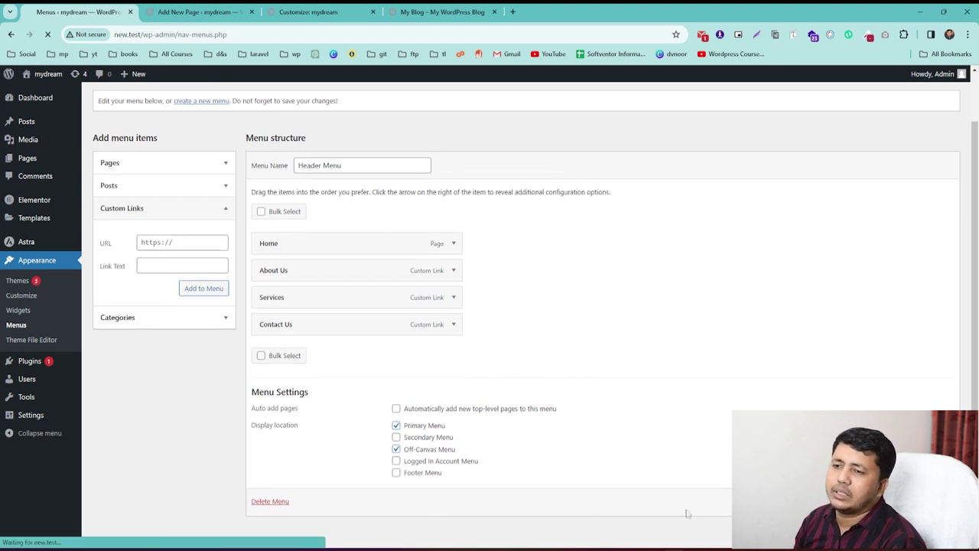
# - Leave the new-page editor in the second browser tab and open the theme Customizer's Header Builder there
pyautogui.click(175, 13)
pyautogui.click(15, 81)
pyautogui.moveTo(29, 261)
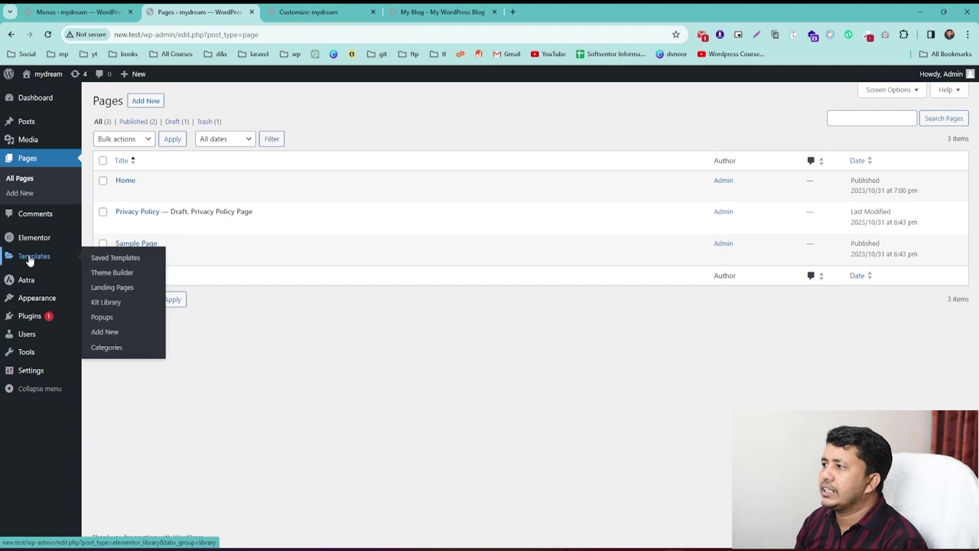
pyautogui.moveTo(23, 285)
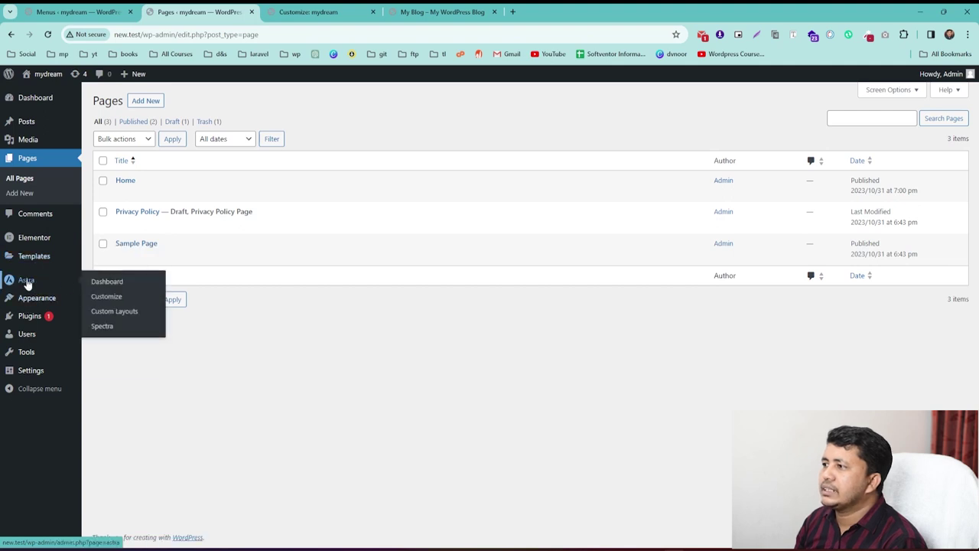
pyautogui.moveTo(37, 300)
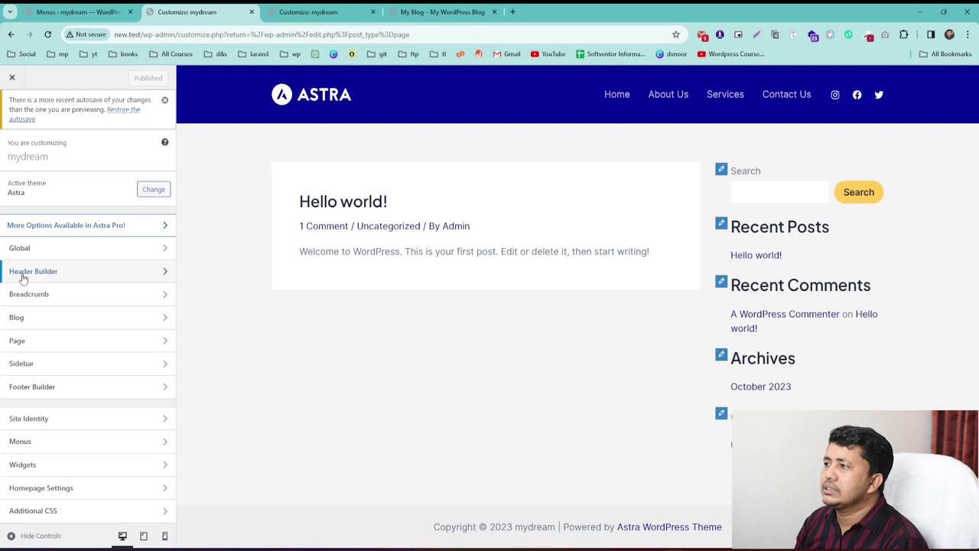
pyautogui.click(54, 274)
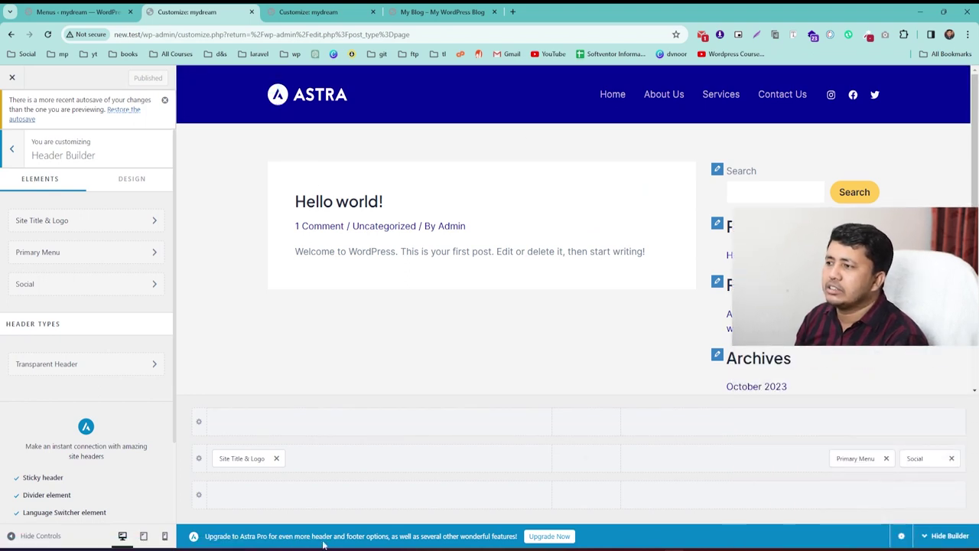
# - Remove the Site Title & Logo, Primary Menu and Social elements from the header's middle row
pyautogui.click(277, 459)
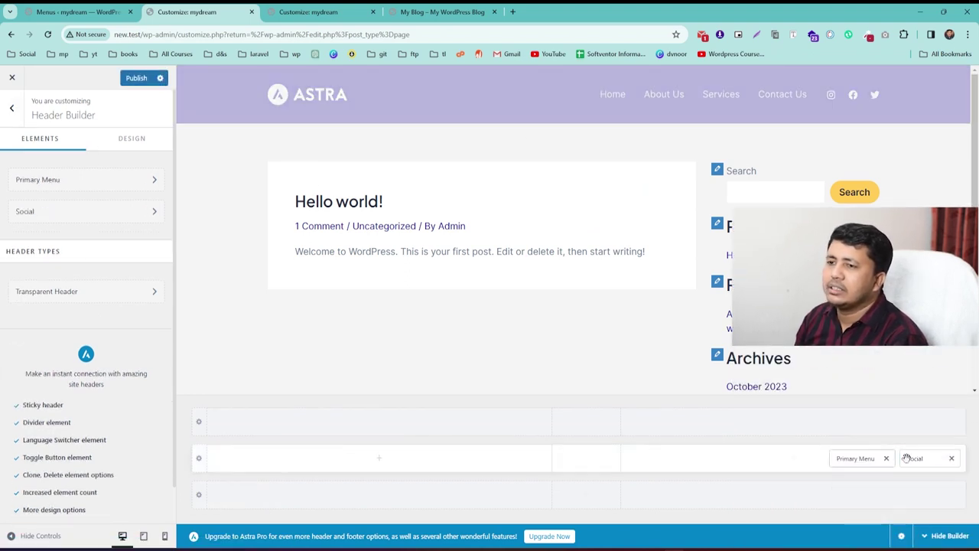
pyautogui.click(885, 458)
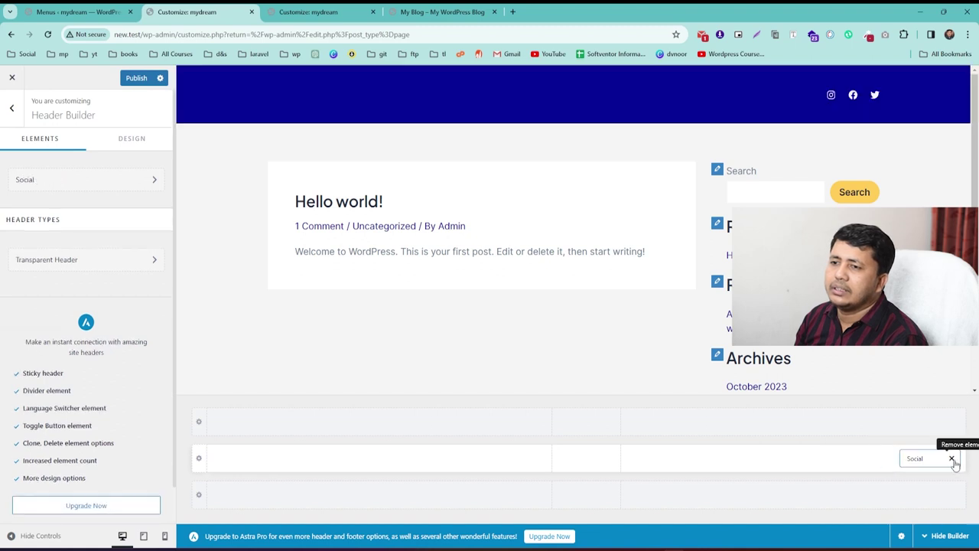
pyautogui.click(952, 459)
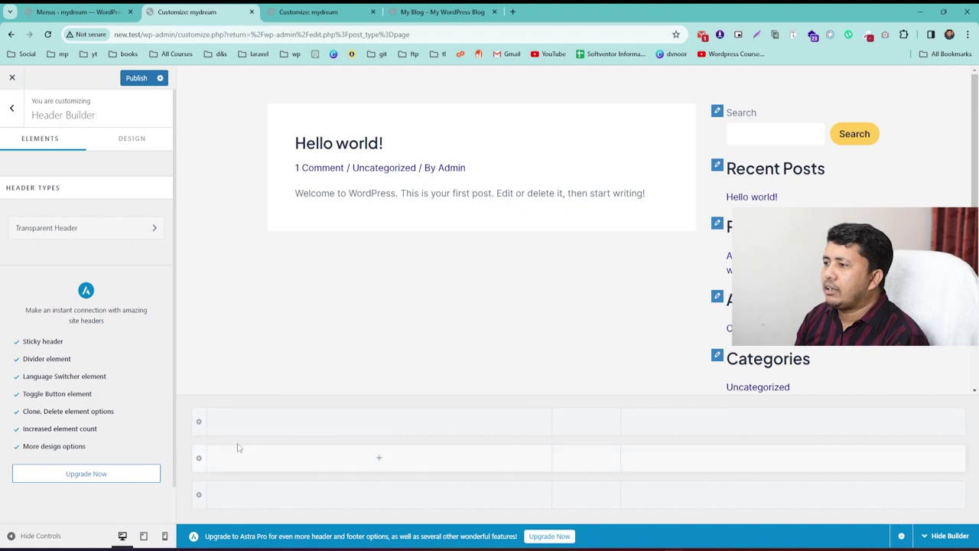
# - Copy the phone number from the top bar of the reference roofing website
pyautogui.click(304, 9)
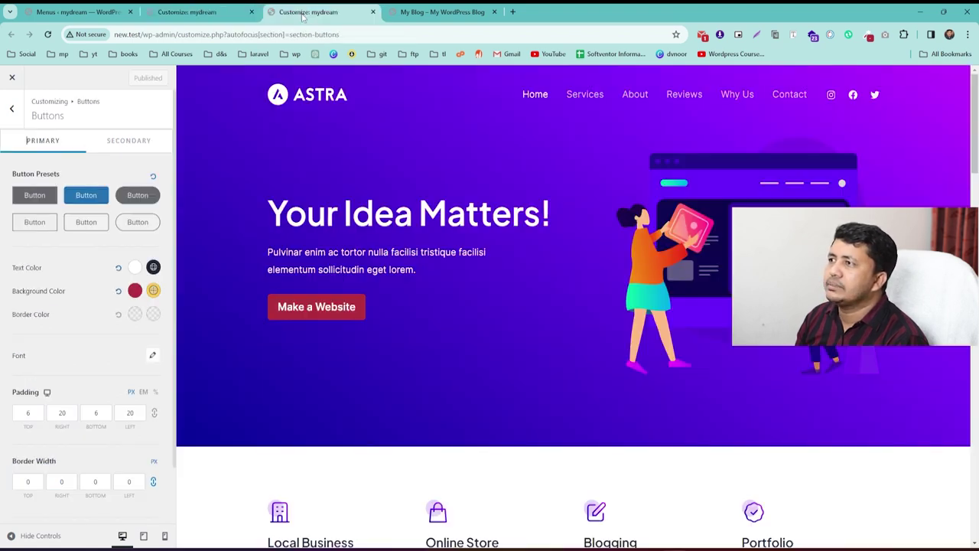
pyautogui.click(442, 12)
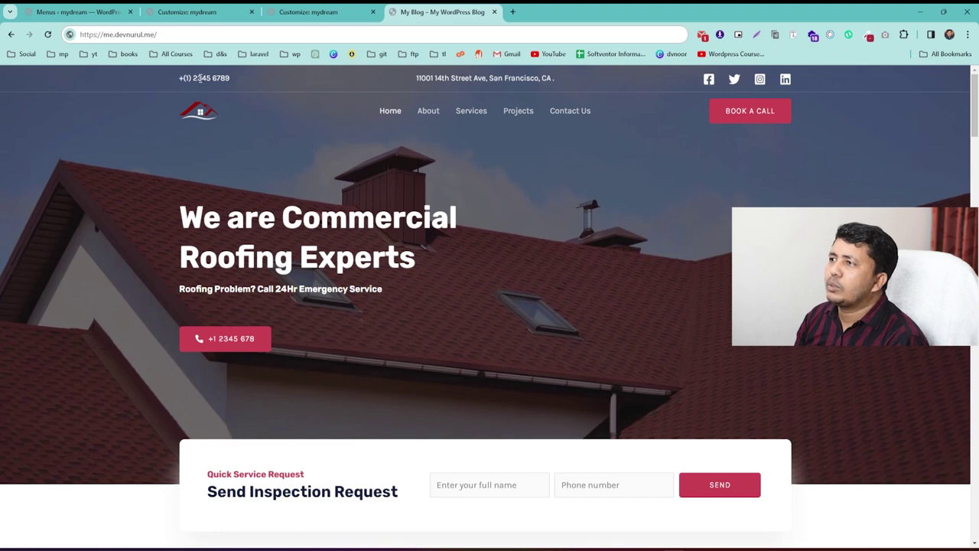
pyautogui.moveTo(235, 77); pyautogui.dragTo(173, 85)
pyautogui.hotkey('ctrl', 'c')
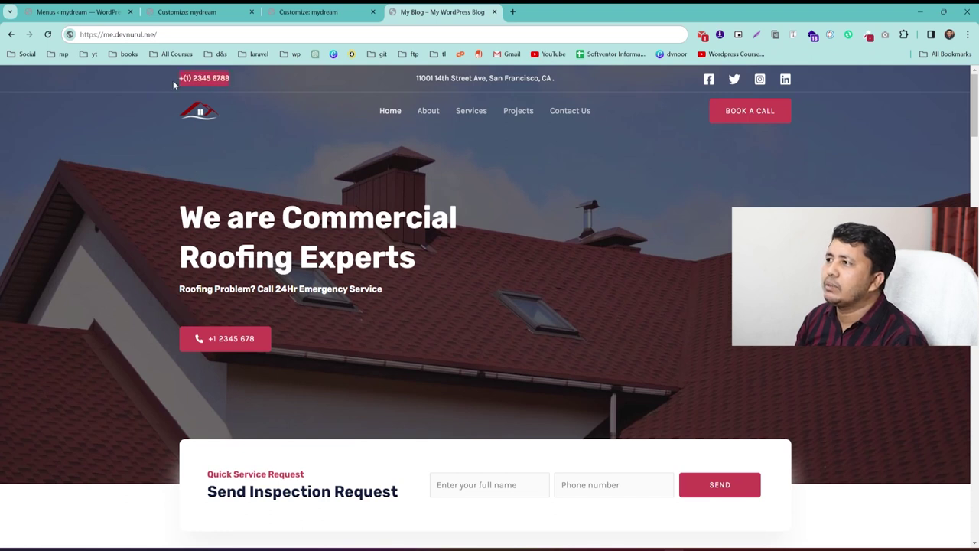
# - In the Customizer, add HTML 1 to the left section of the Above Header row and replace its placeholder text with the copied phone number
pyautogui.click(181, 16)
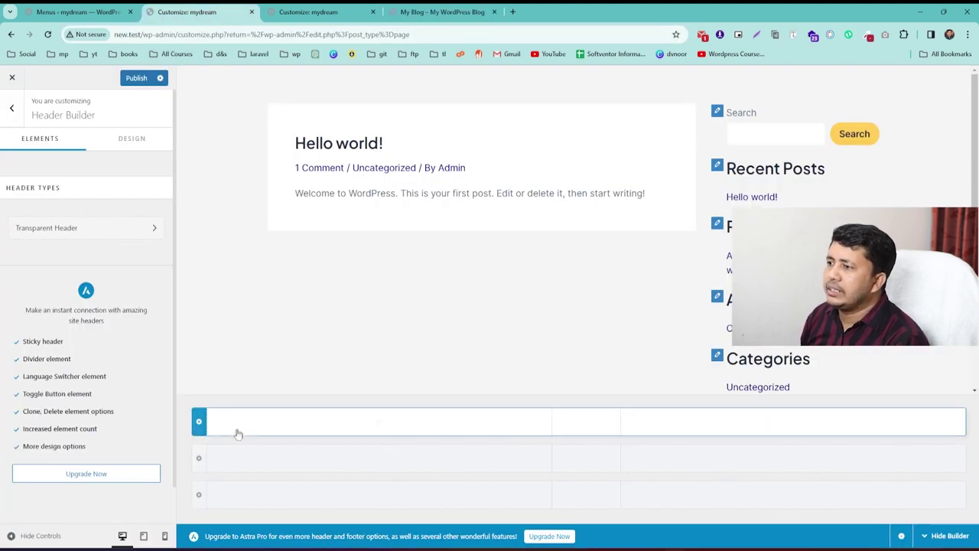
pyautogui.click(378, 424)
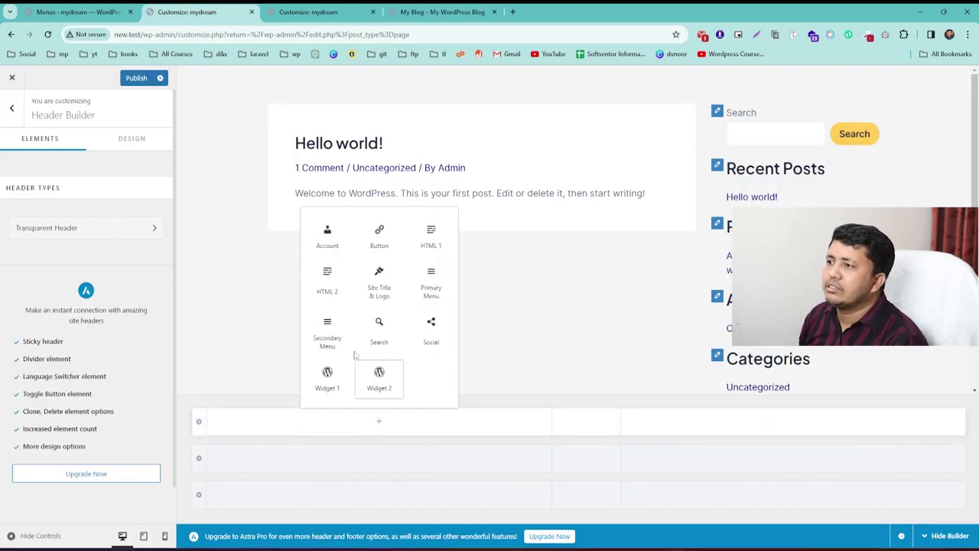
pyautogui.click(432, 238)
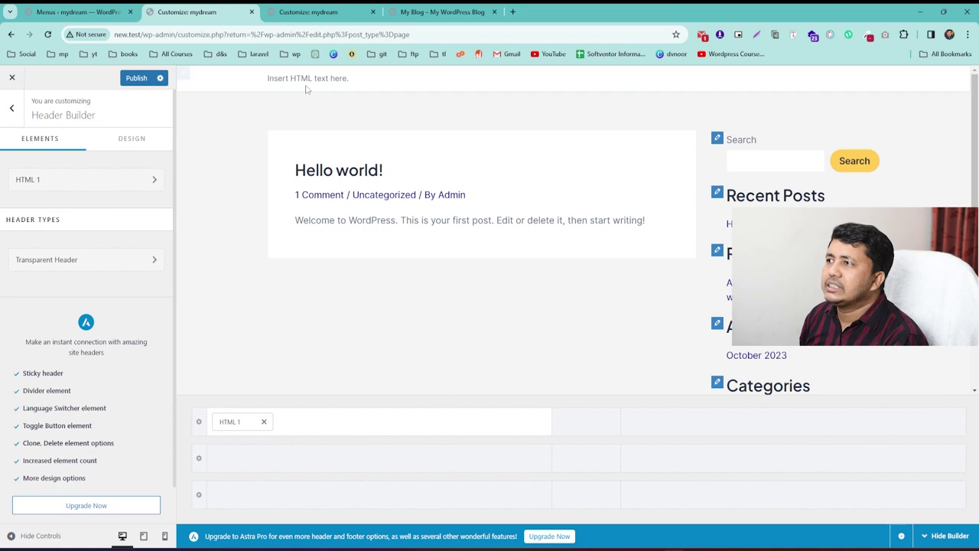
pyautogui.click(226, 423)
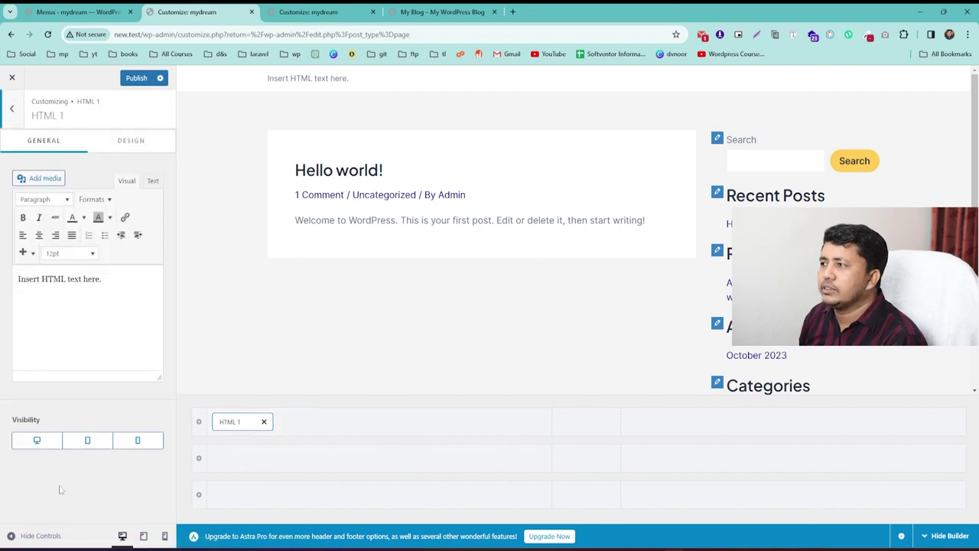
pyautogui.moveTo(115, 279); pyautogui.dragTo(14, 280)
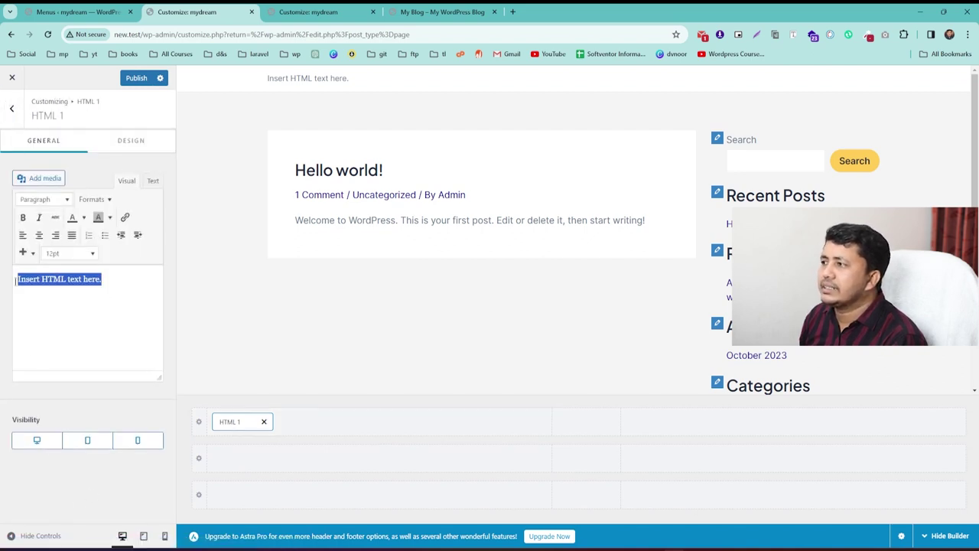
pyautogui.hotkey('ctrl', 'v')
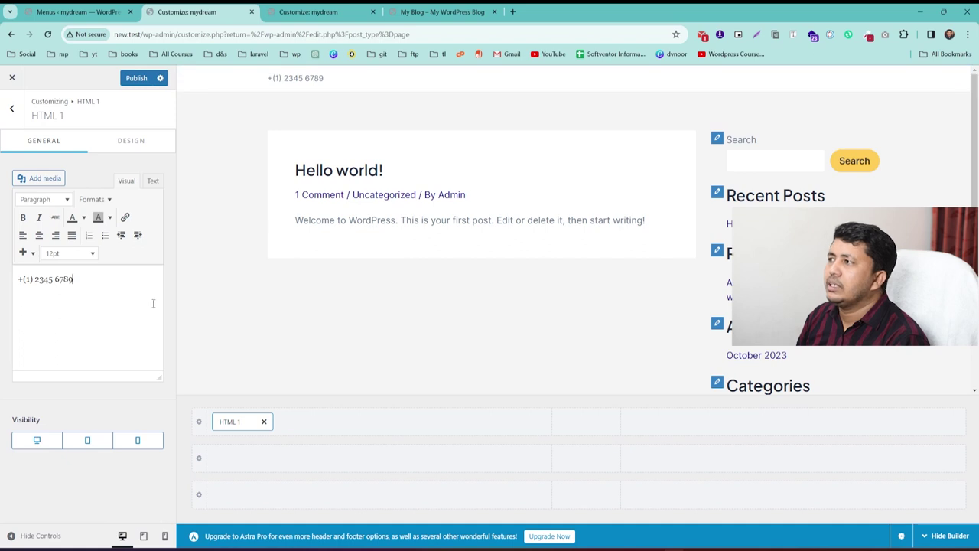
pyautogui.click(131, 143)
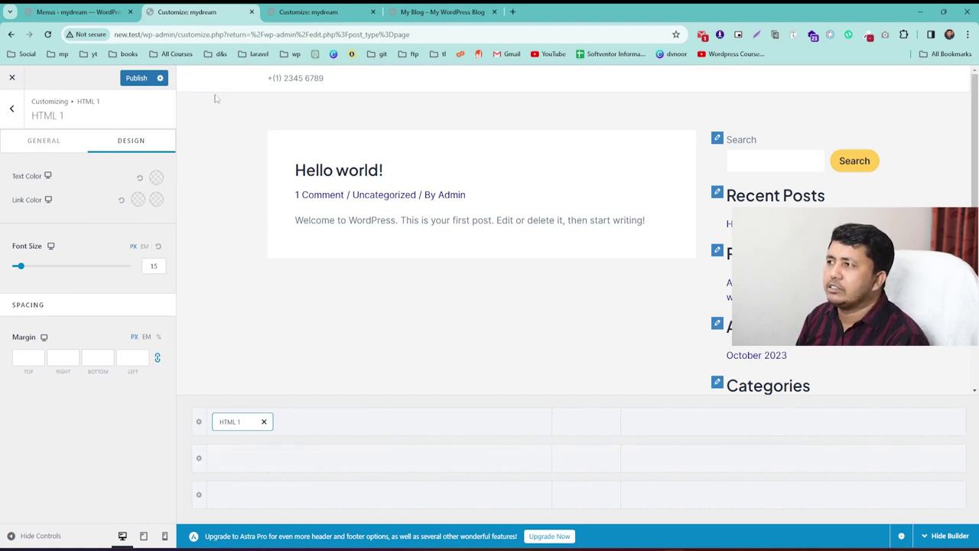
# - Set the Above Header row's background to a bright blue
pyautogui.click(198, 422)
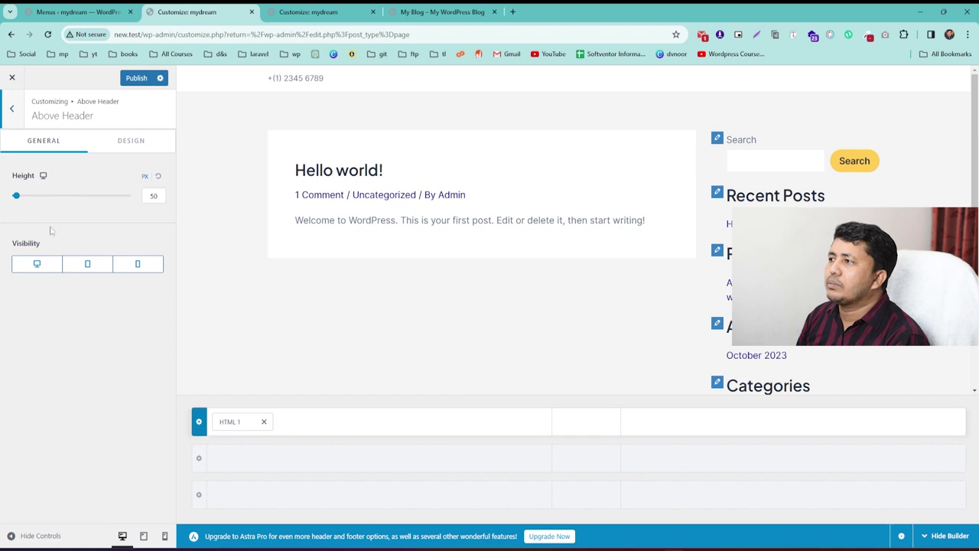
pyautogui.click(127, 143)
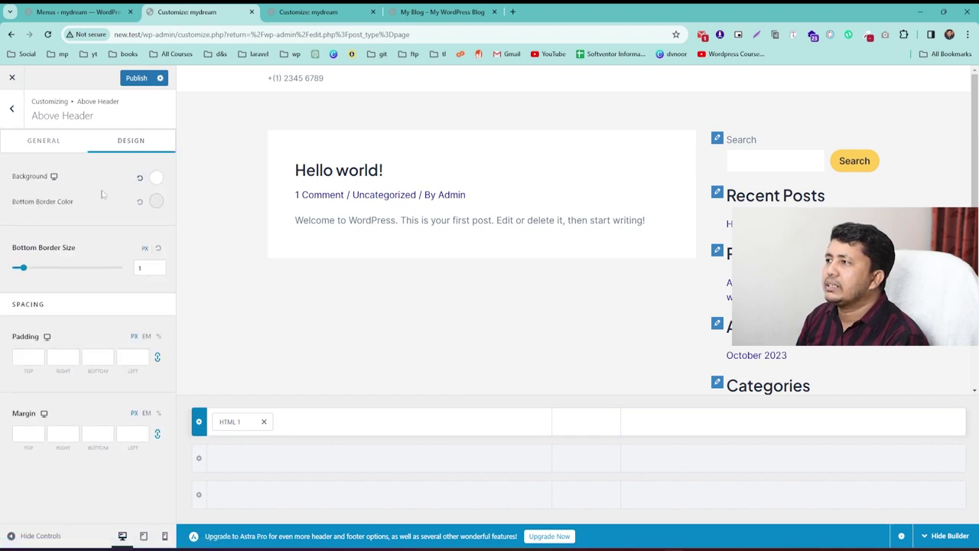
pyautogui.click(155, 179)
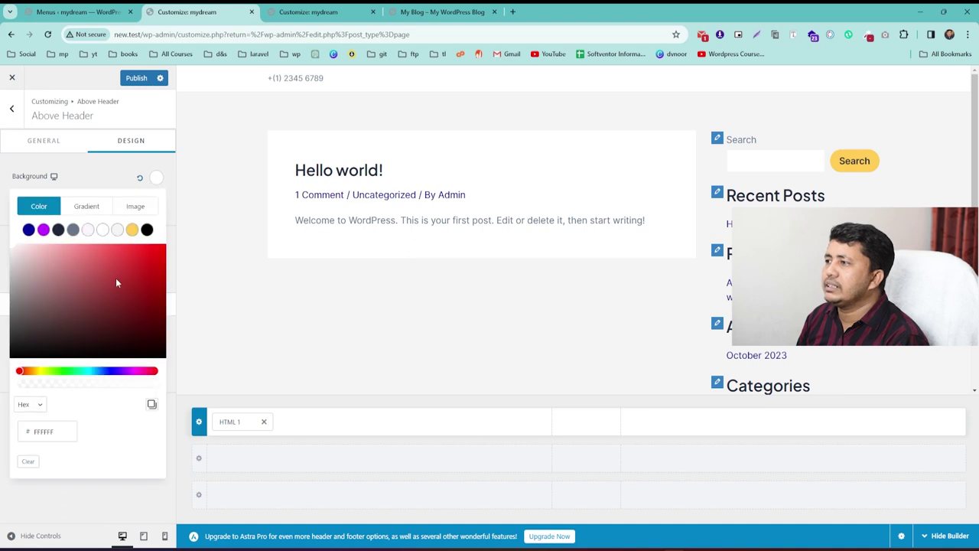
pyautogui.click(96, 373)
pyautogui.moveTo(96, 377); pyautogui.dragTo(116, 377)
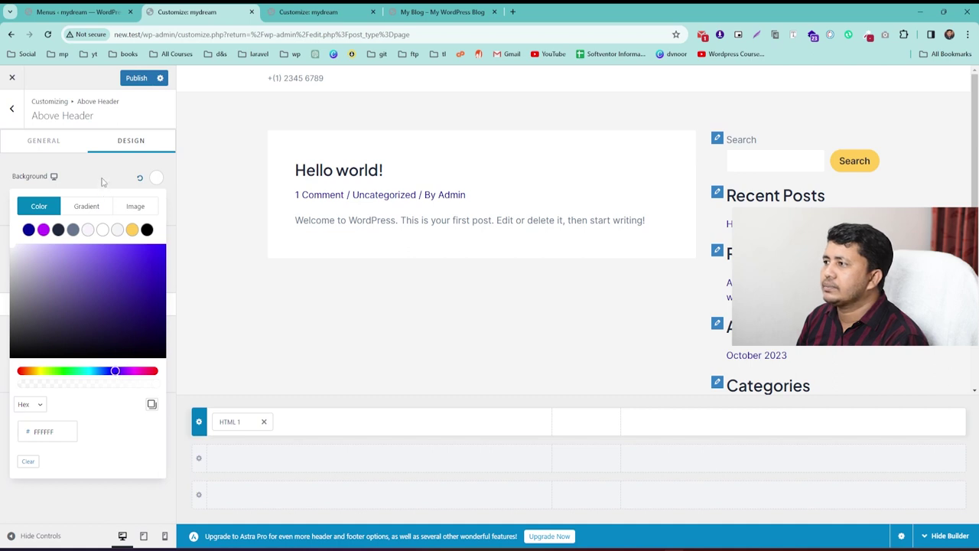
pyautogui.click(104, 181)
pyautogui.click(156, 180)
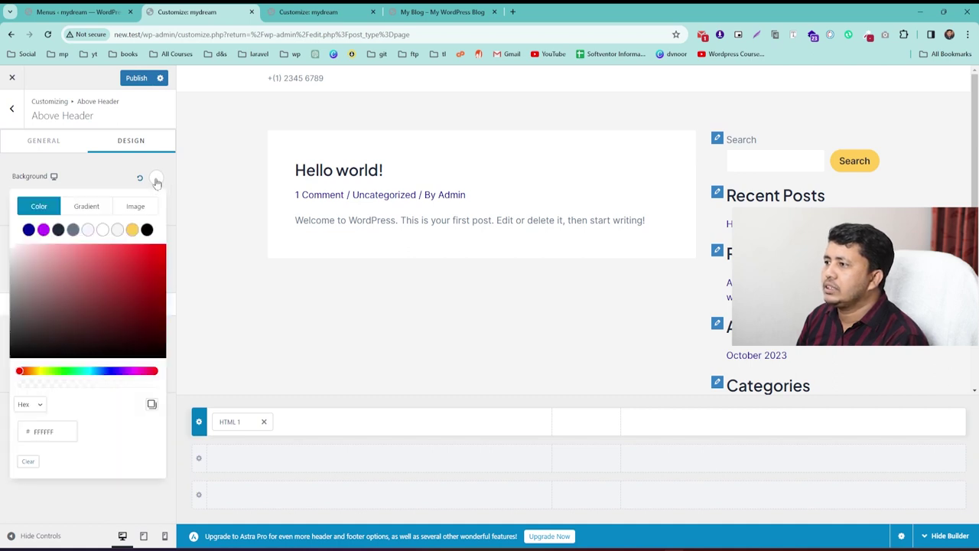
pyautogui.moveTo(104, 272); pyautogui.dragTo(137, 249)
pyautogui.click(100, 371)
pyautogui.click(96, 168)
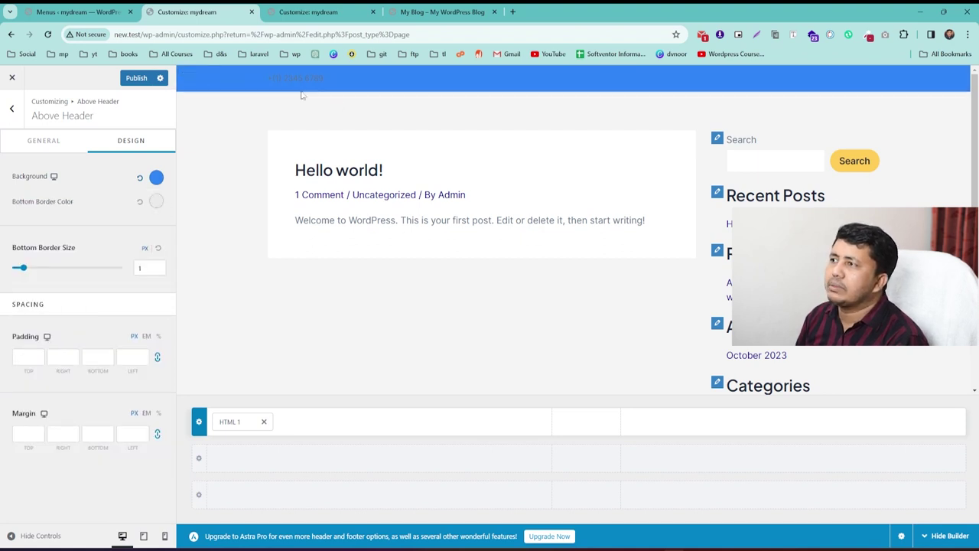
# - Compare with the reference site's top bar and set the HTML 1 text color to white (FFFFFF)
pyautogui.click(440, 13)
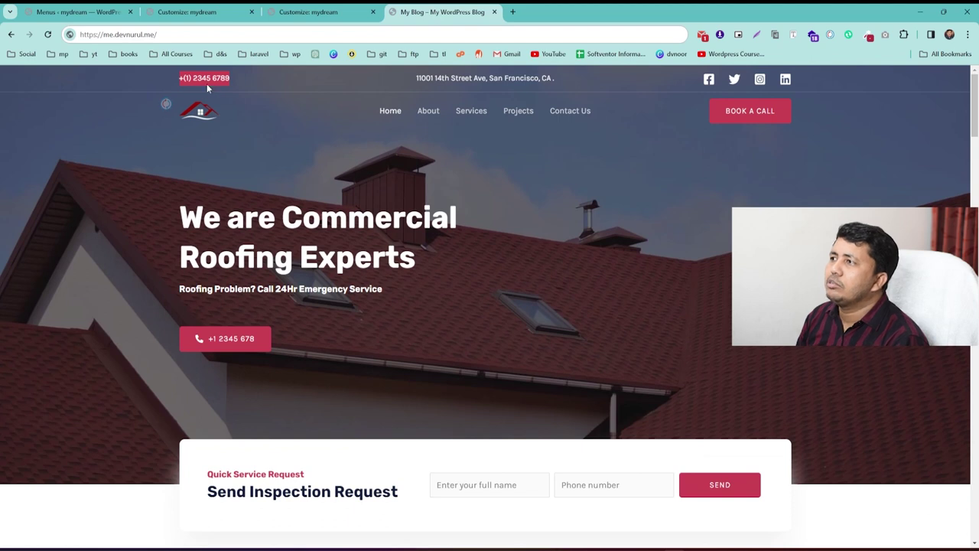
pyautogui.click(188, 19)
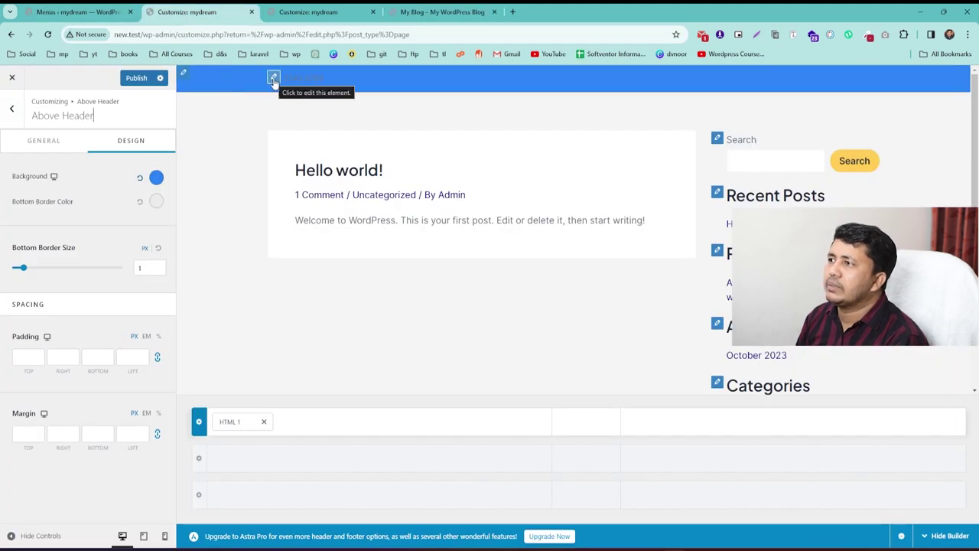
pyautogui.click(273, 78)
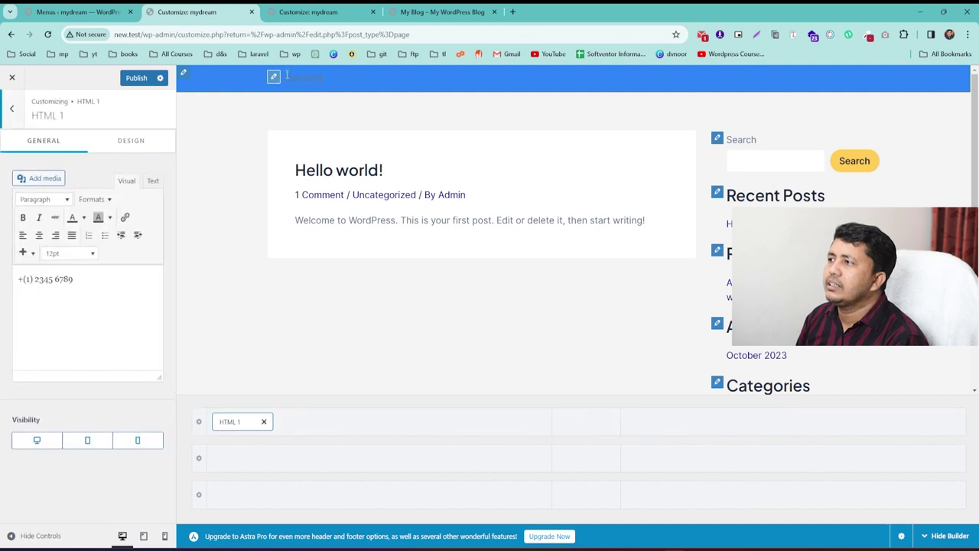
pyautogui.click(132, 143)
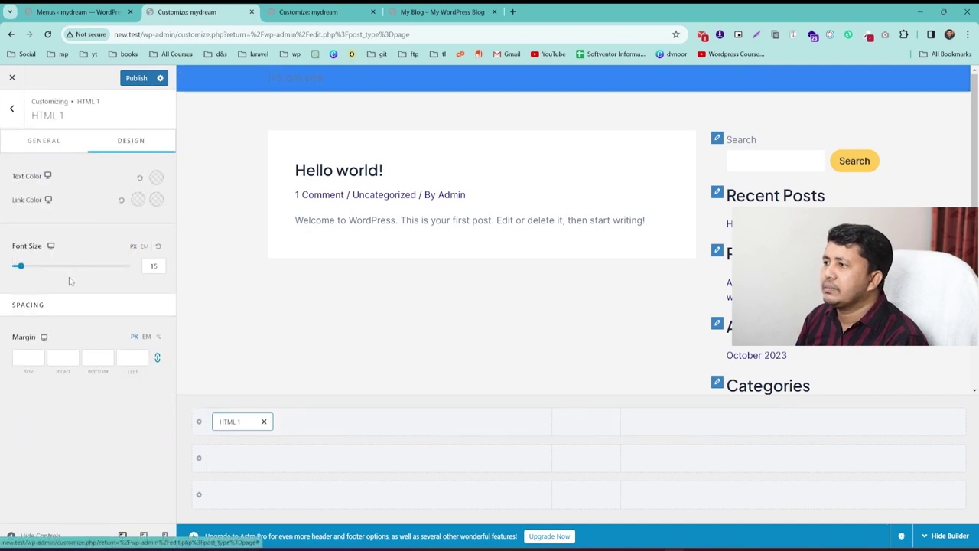
pyautogui.click(156, 178)
pyautogui.moveTo(111, 282); pyautogui.dragTo(2, 216)
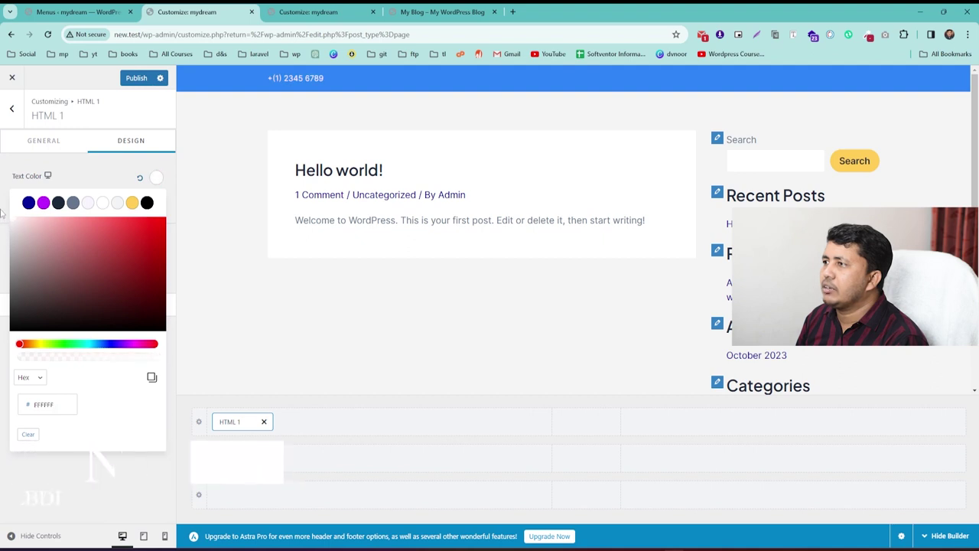
pyautogui.click(2, 216)
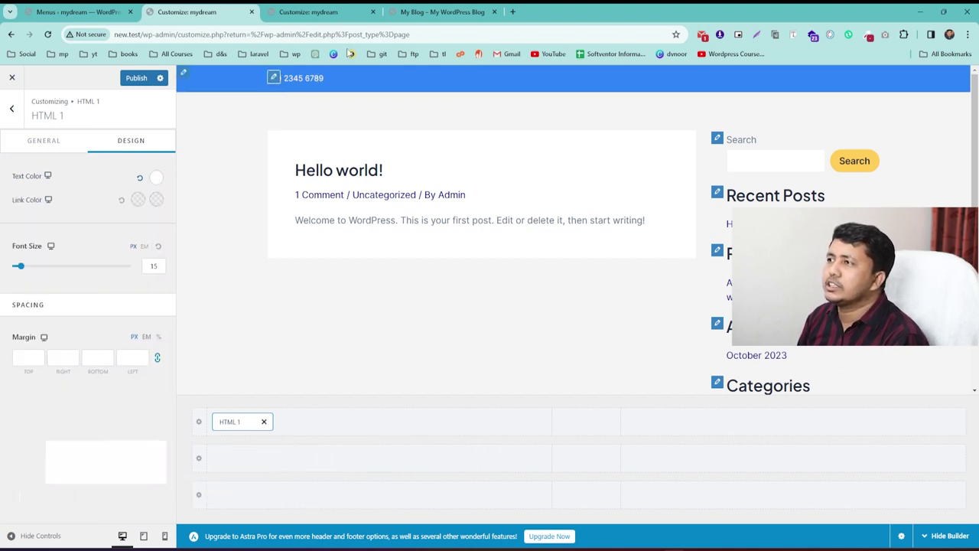
# - Copy the street address from the reference website's top bar
pyautogui.click(440, 11)
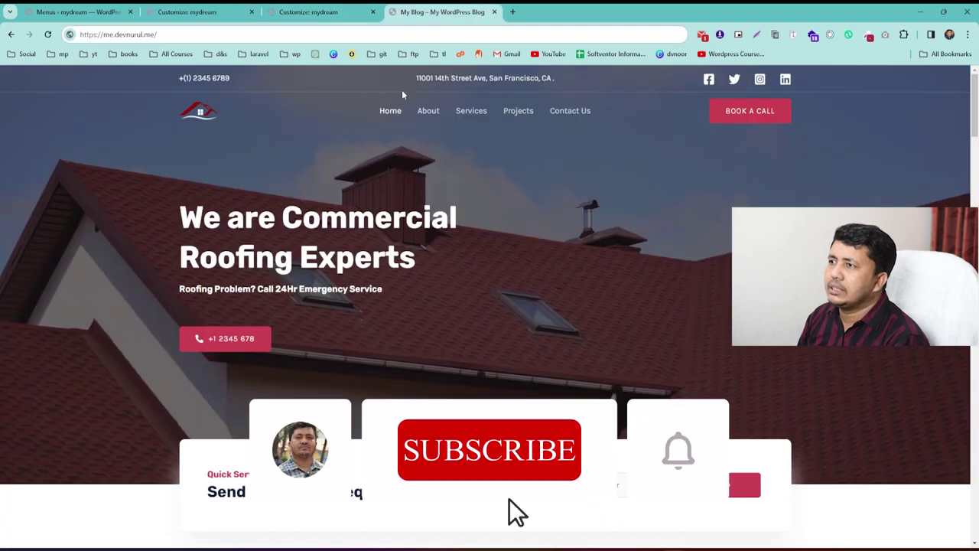
pyautogui.moveTo(561, 75); pyautogui.dragTo(410, 83)
pyautogui.hotkey('ctrl', 'c')
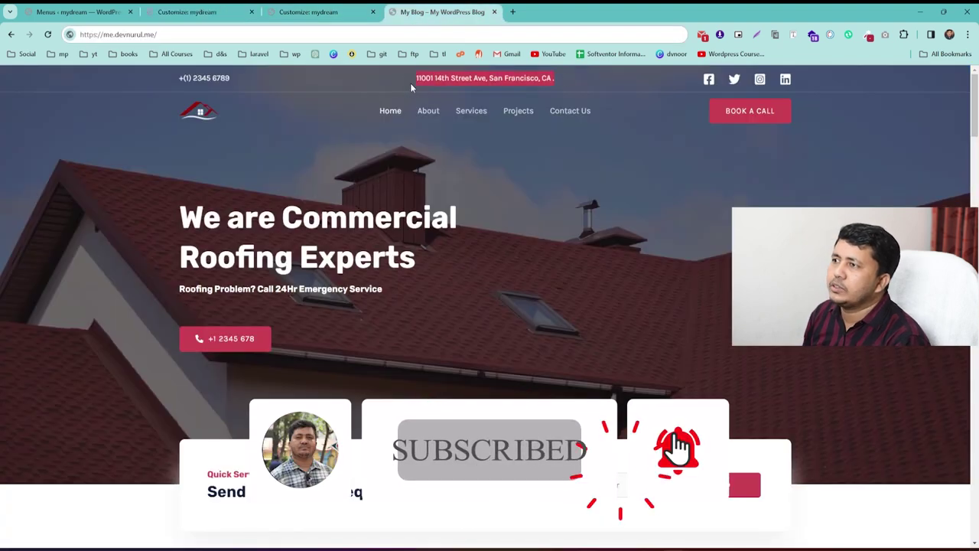
# - Add HTML 2 to the center section of the Above Header row and replace its placeholder text with the copied street address
pyautogui.click(185, 13)
pyautogui.click(586, 423)
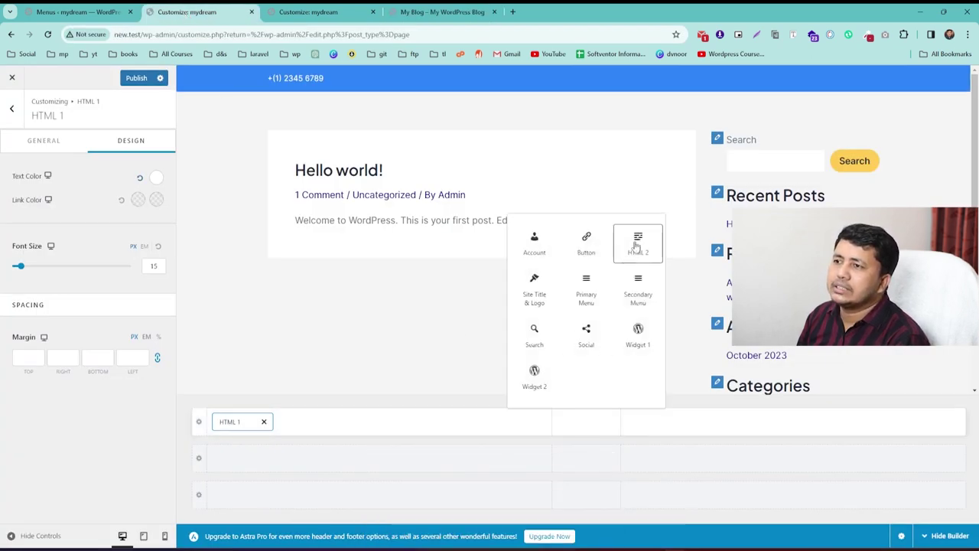
pyautogui.click(639, 242)
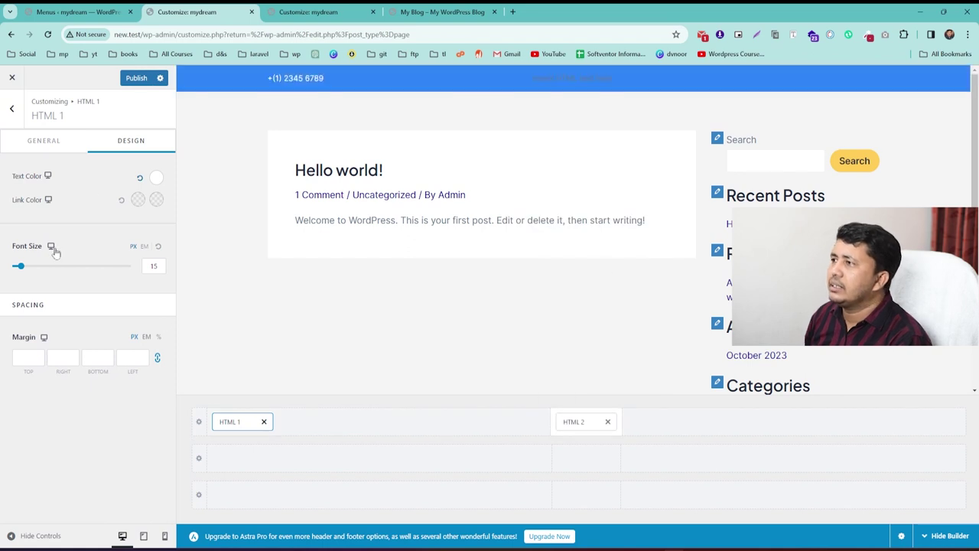
pyautogui.click(579, 423)
pyautogui.moveTo(123, 283); pyautogui.dragTo(1, 281)
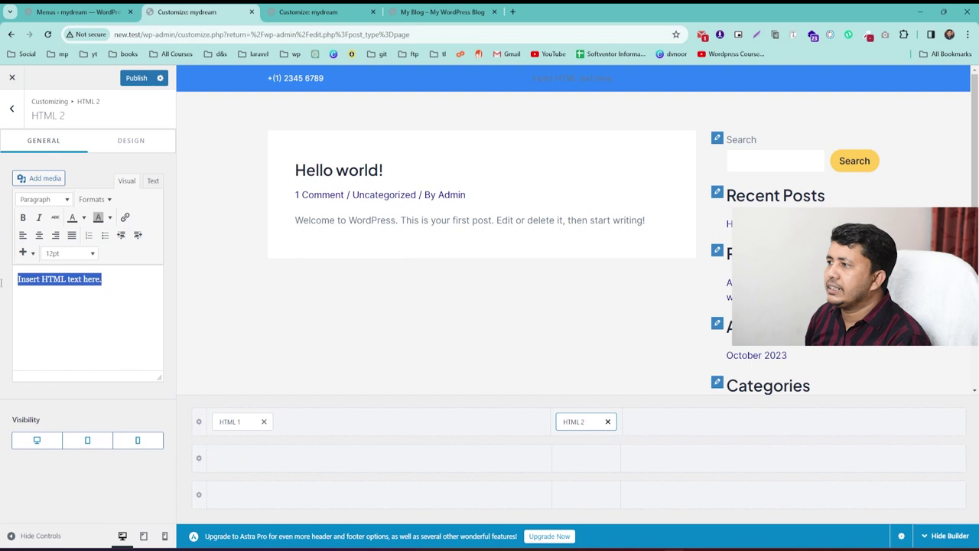
pyautogui.hotkey('ctrl', 'v')
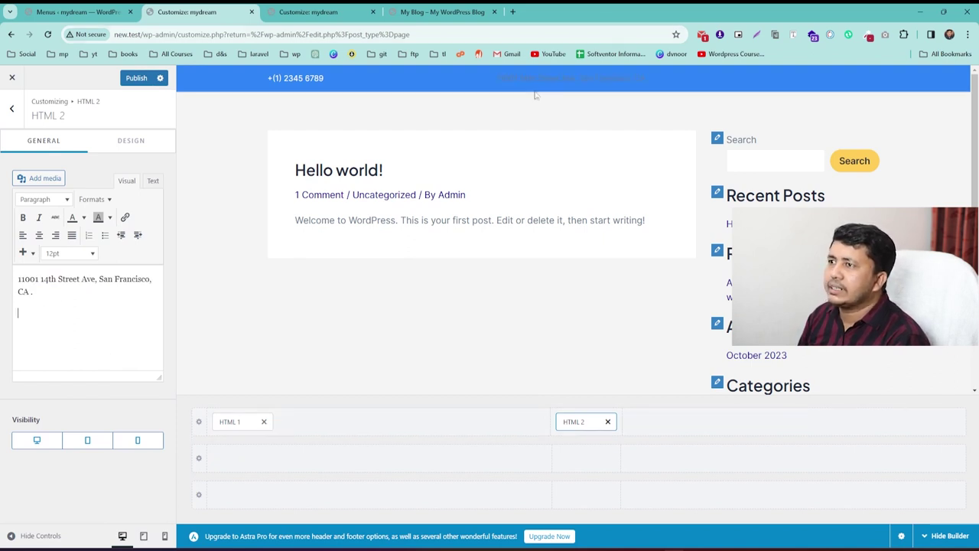
# - Set the HTML 2 text color to white and publish the header changes
pyautogui.click(131, 143)
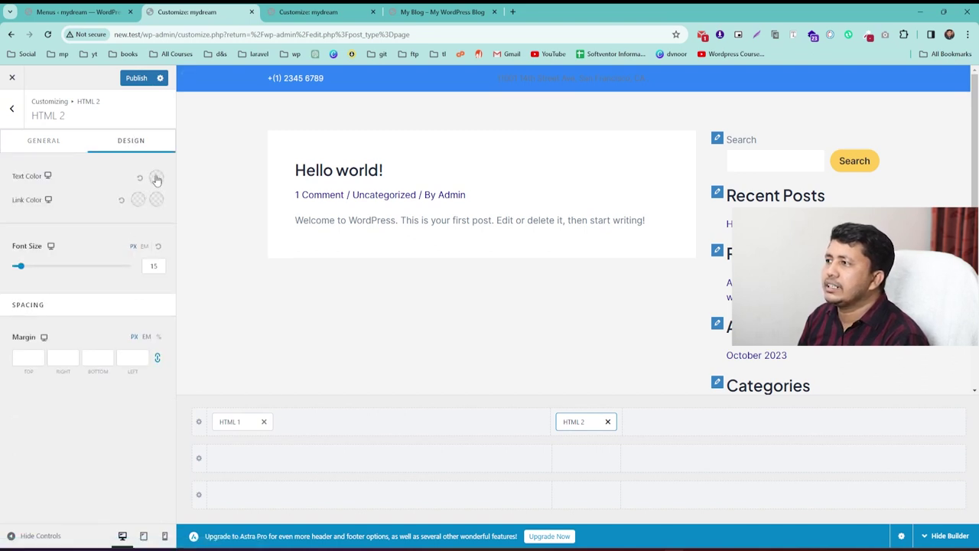
pyautogui.click(156, 178)
pyautogui.moveTo(123, 253); pyautogui.dragTo(2, 211)
pyautogui.click(2, 210)
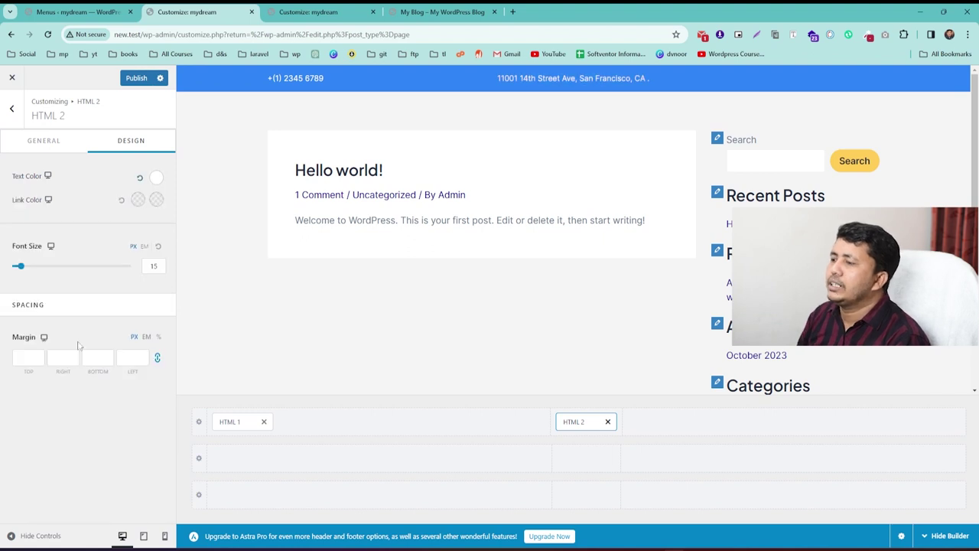
pyautogui.click(132, 79)
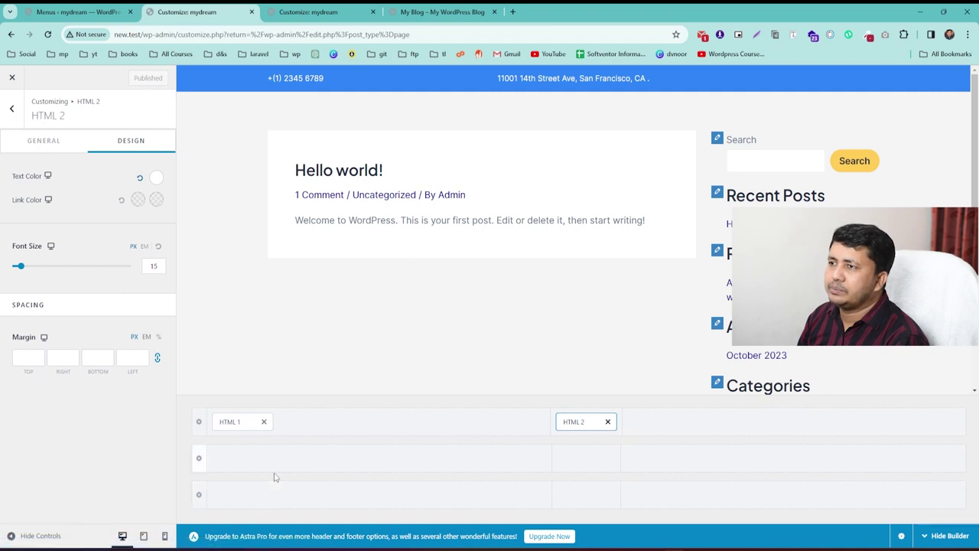
# - Check the reference site's top bar and add the Social element to the right section of the Above Header row
pyautogui.click(428, 12)
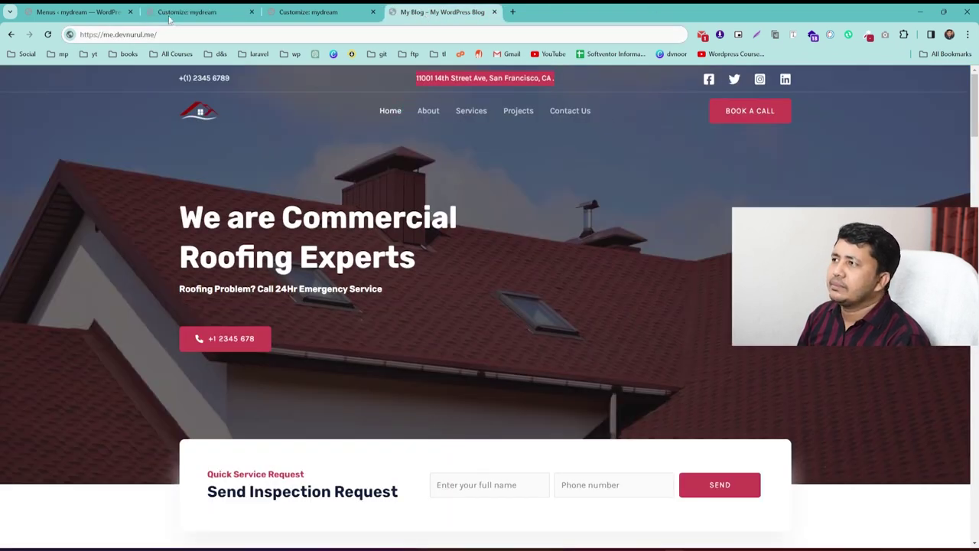
pyautogui.click(310, 11)
pyautogui.click(178, 13)
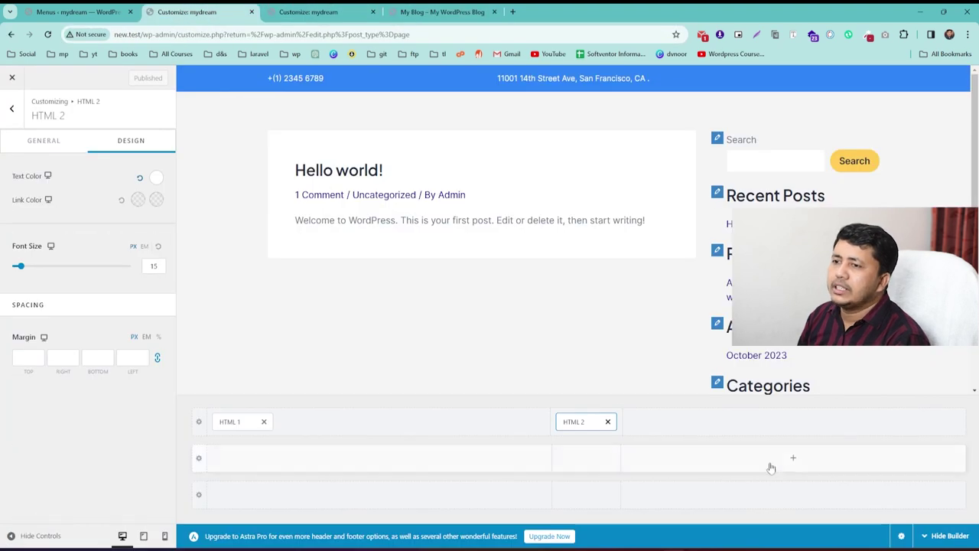
pyautogui.click(879, 424)
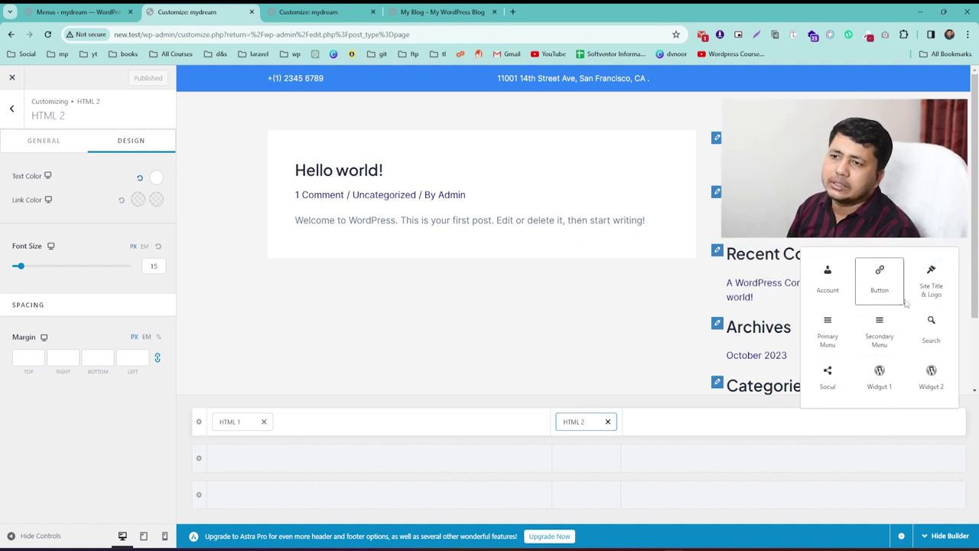
pyautogui.click(827, 377)
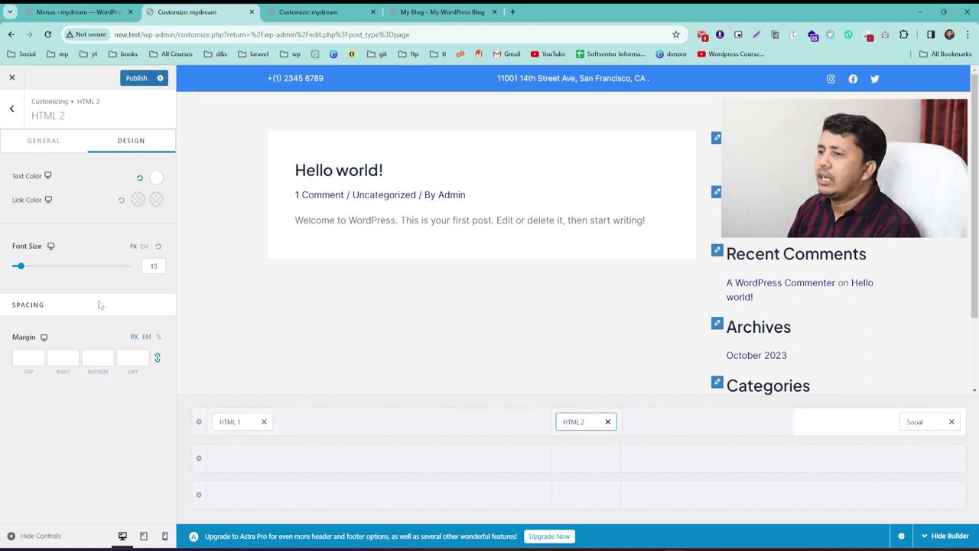
# - Check the social icons on the reference site and add a LinkedIn icon to the header's Social element
pyautogui.click(920, 421)
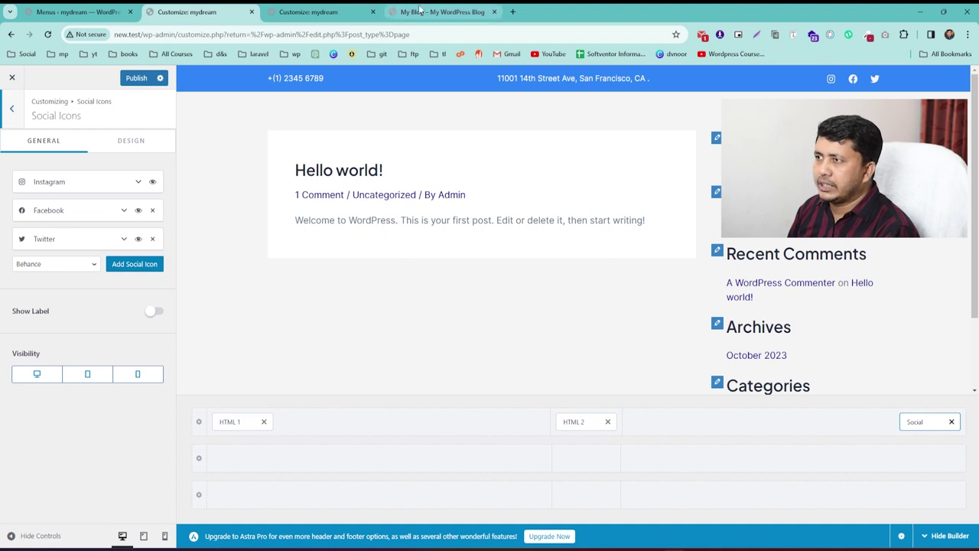
pyautogui.click(442, 11)
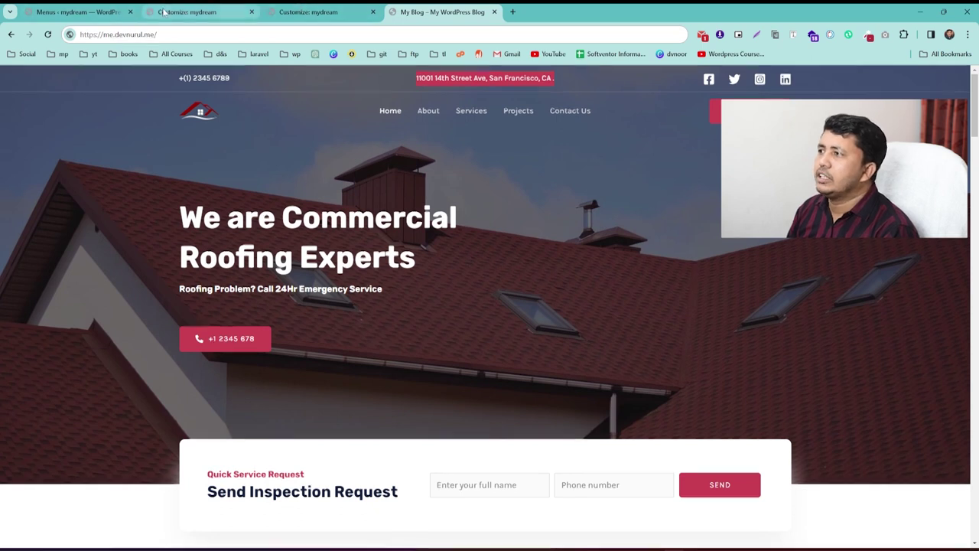
pyautogui.click(191, 11)
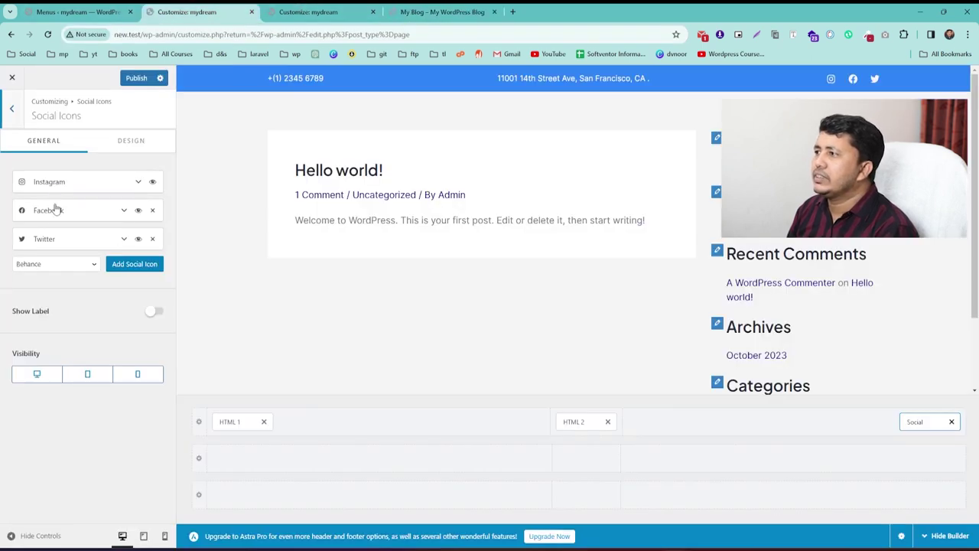
pyautogui.click(90, 269)
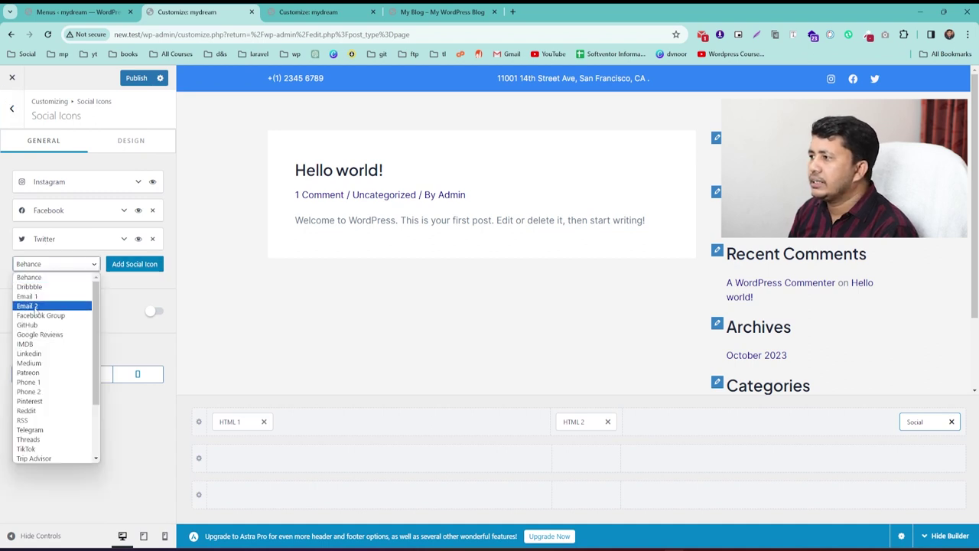
pyautogui.click(36, 354)
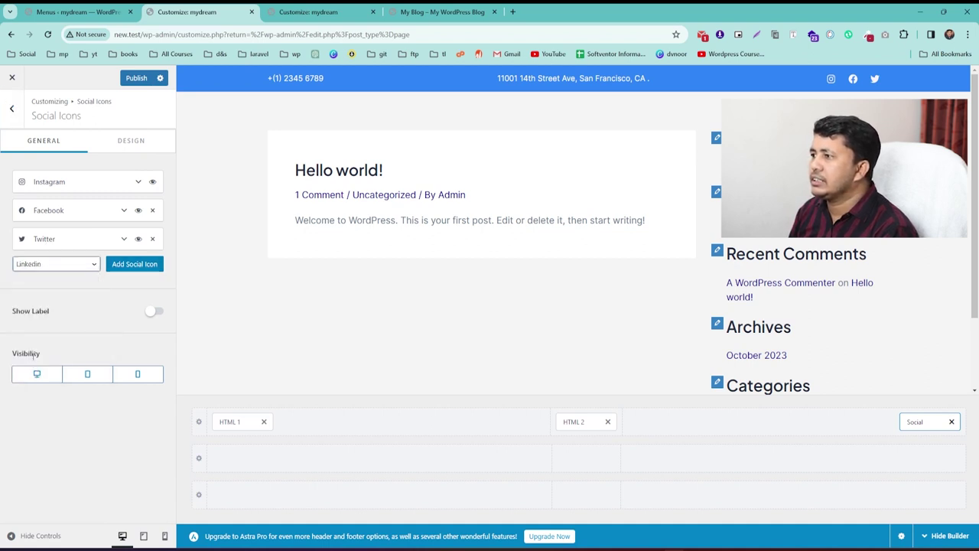
pyautogui.click(123, 265)
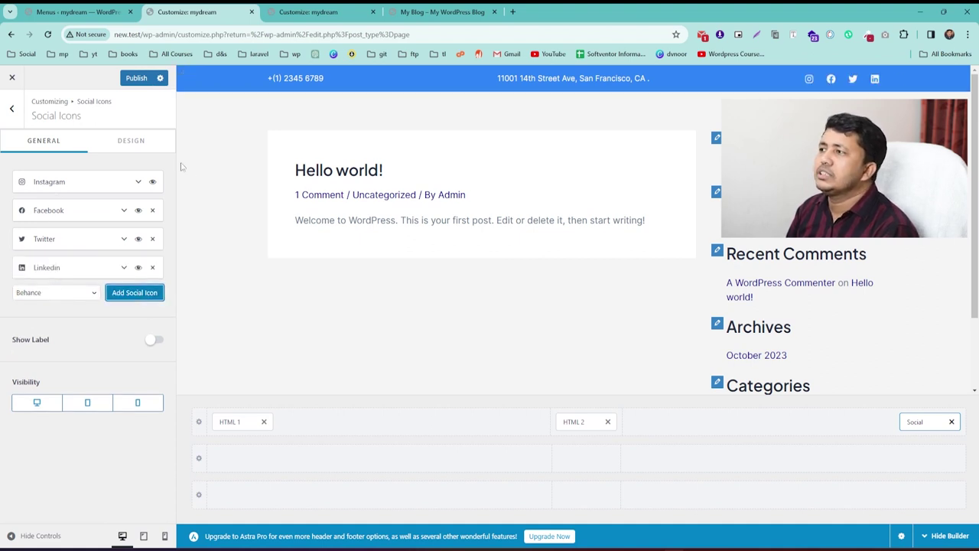
# - Reorder the social icons to Facebook, Twitter, Instagram, LinkedIn and compare them with the reference site's top bar
pyautogui.moveTo(33, 213); pyautogui.dragTo(36, 186)
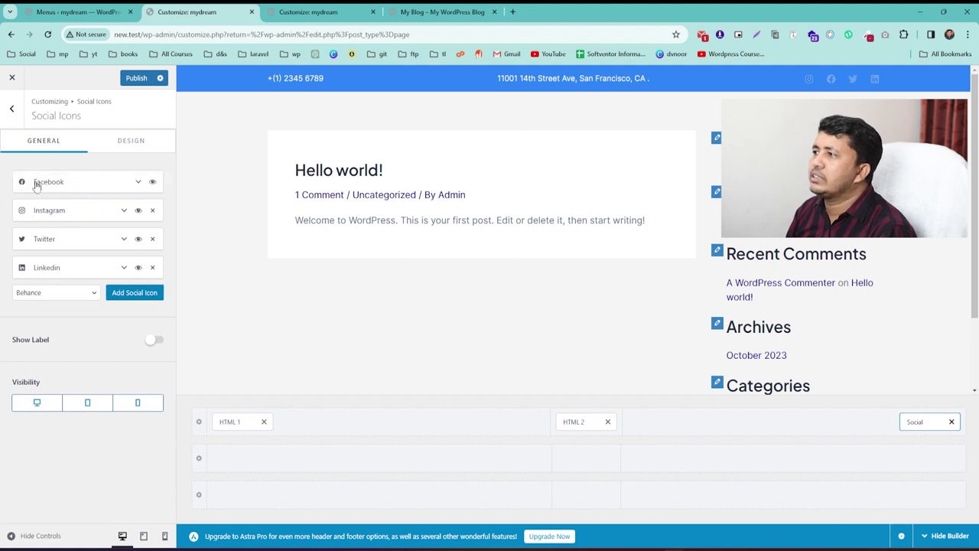
pyautogui.click(424, 13)
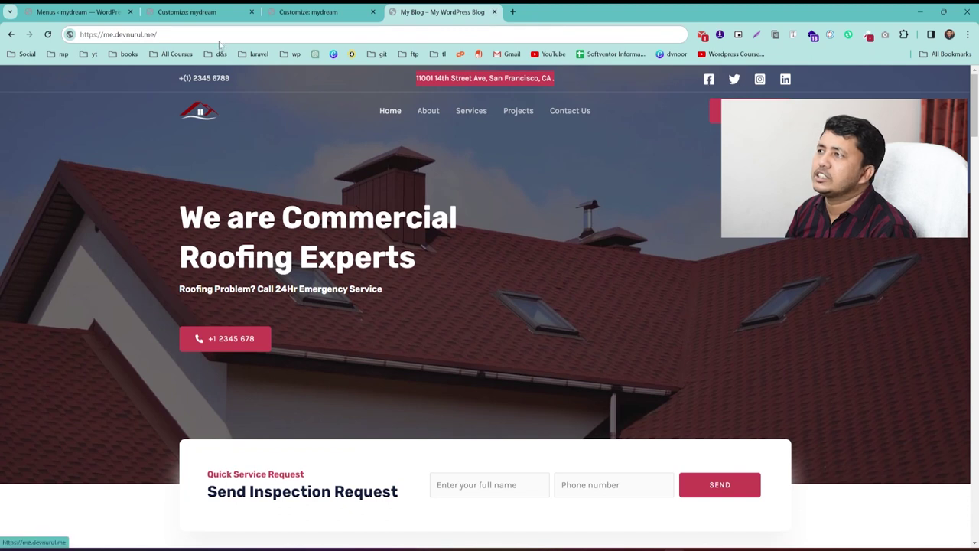
pyautogui.click(187, 12)
pyautogui.moveTo(65, 233); pyautogui.dragTo(63, 214)
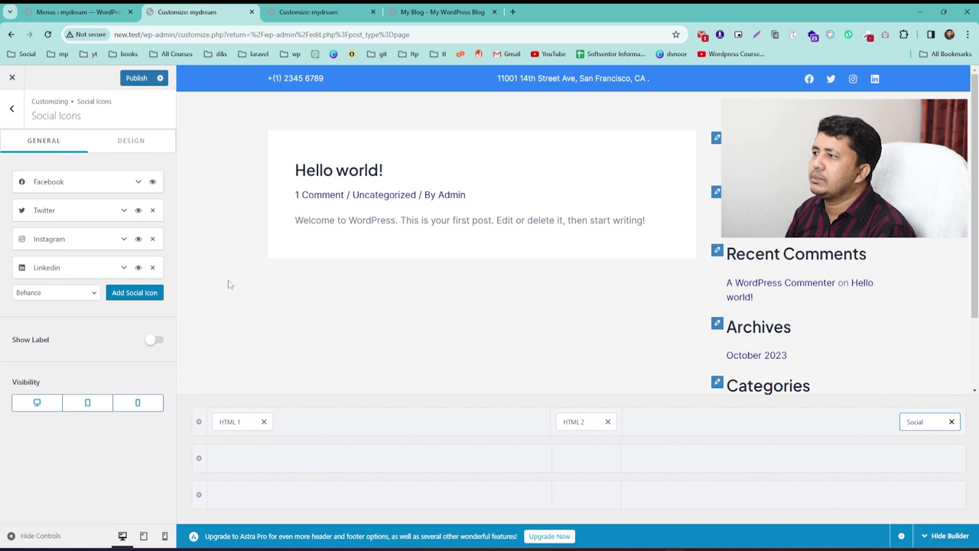
pyautogui.click(442, 11)
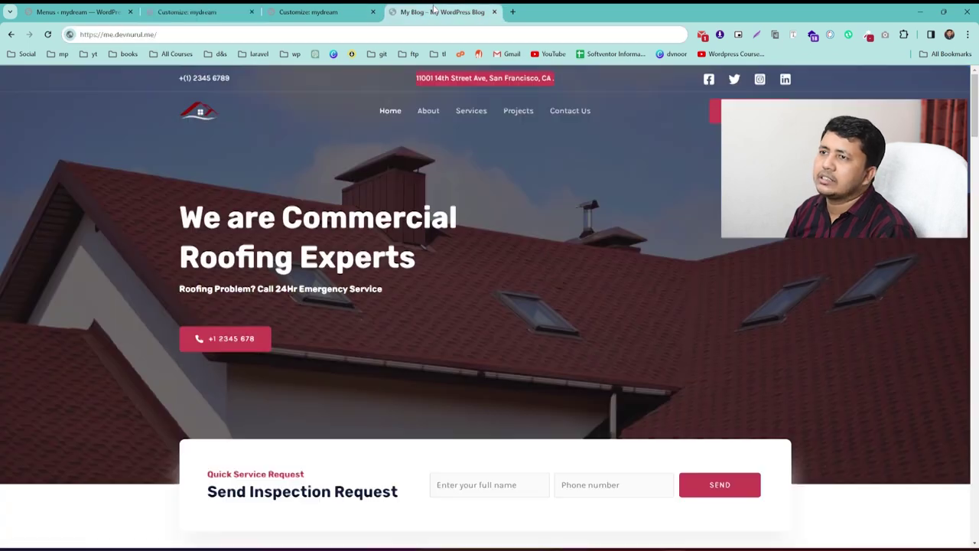
pyautogui.click(187, 12)
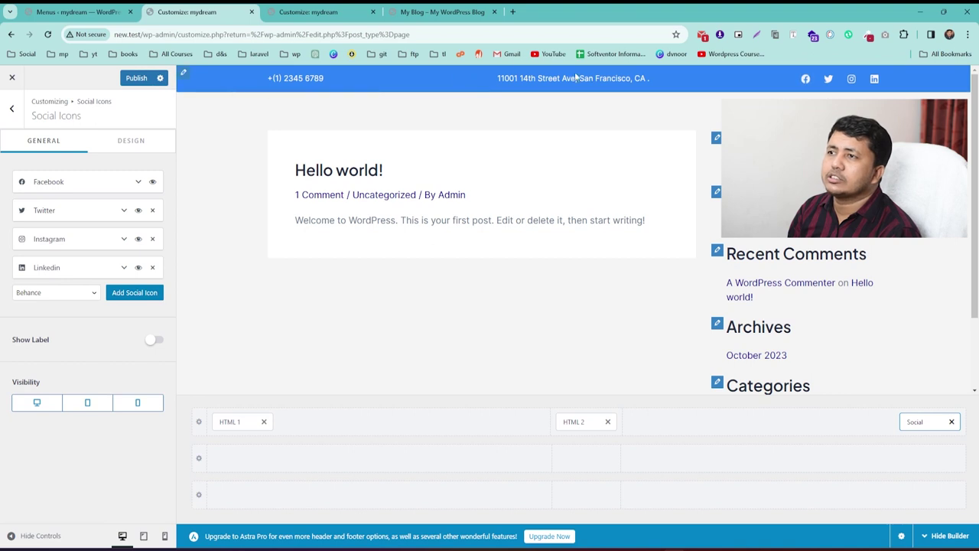
# - Save the house logo image from the reference site's header as house-logo1-80x34.png
pyautogui.click(433, 11)
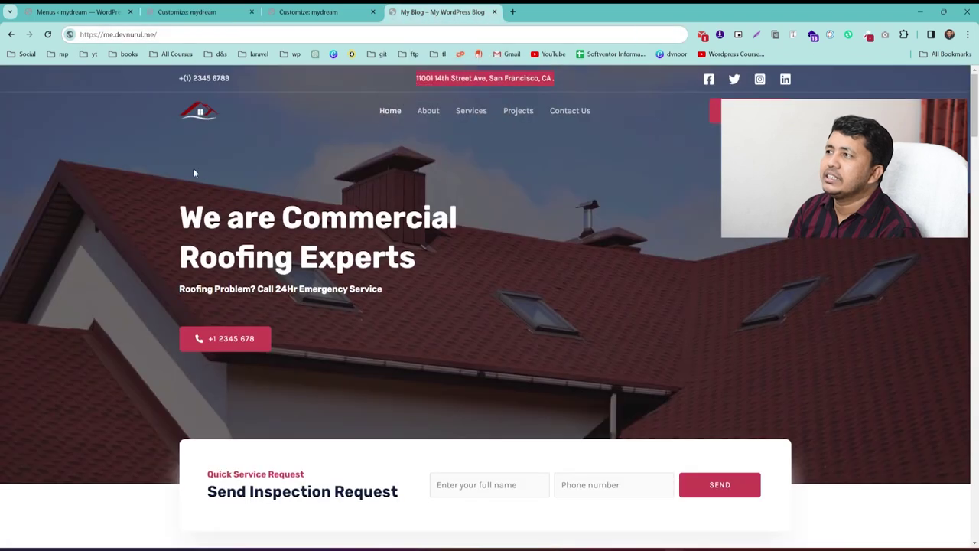
pyautogui.rightClick(199, 113)
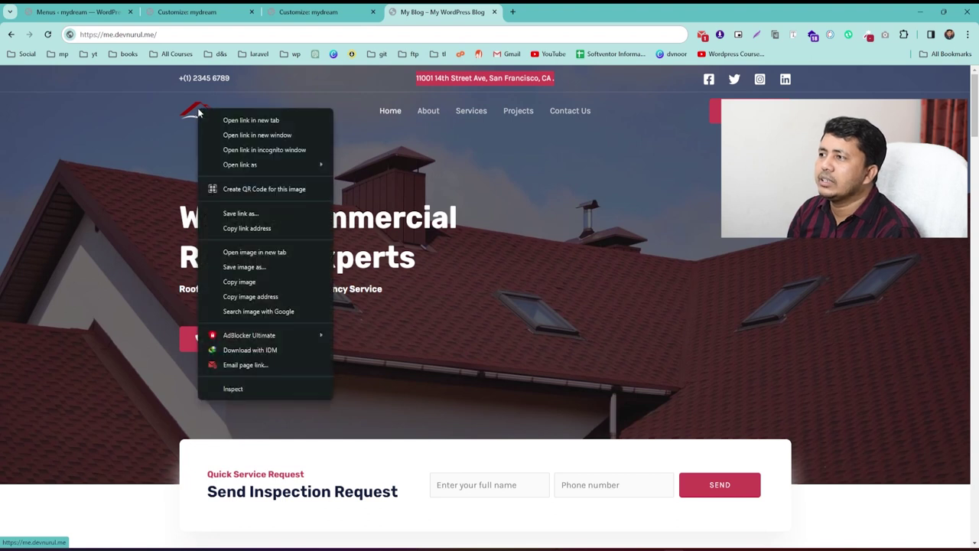
pyautogui.click(244, 267)
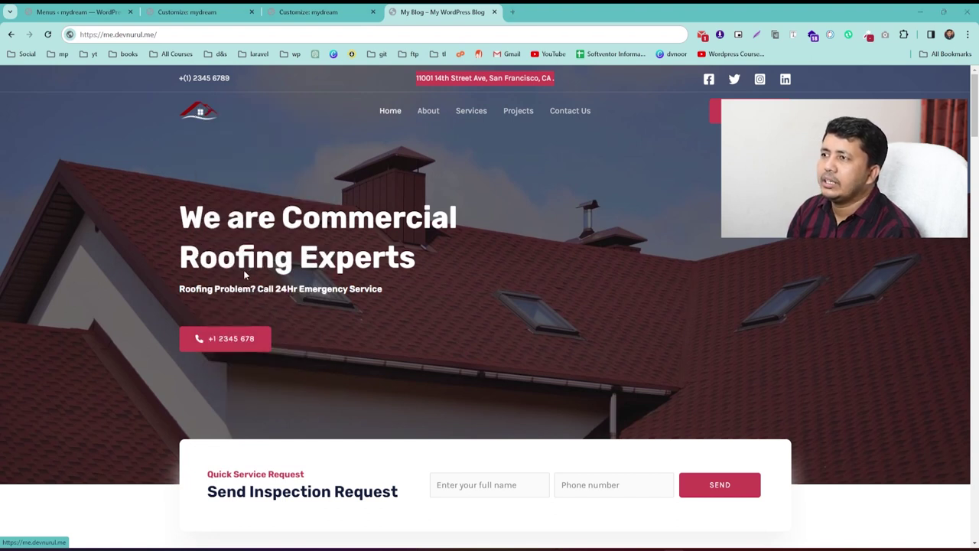
pyautogui.click(591, 449)
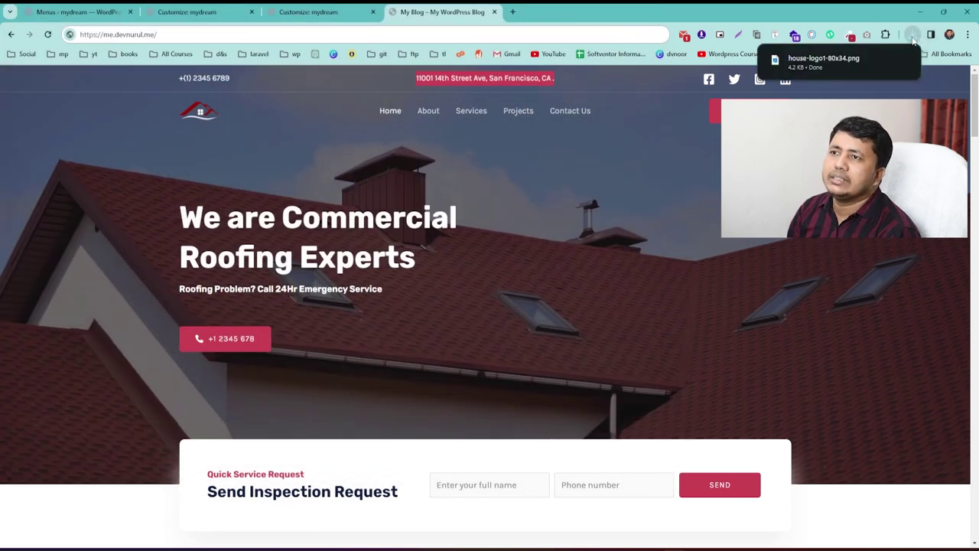
# - Return to the Customizer and add Site Title & Logo to the left section of the Primary Header row
pyautogui.click(191, 11)
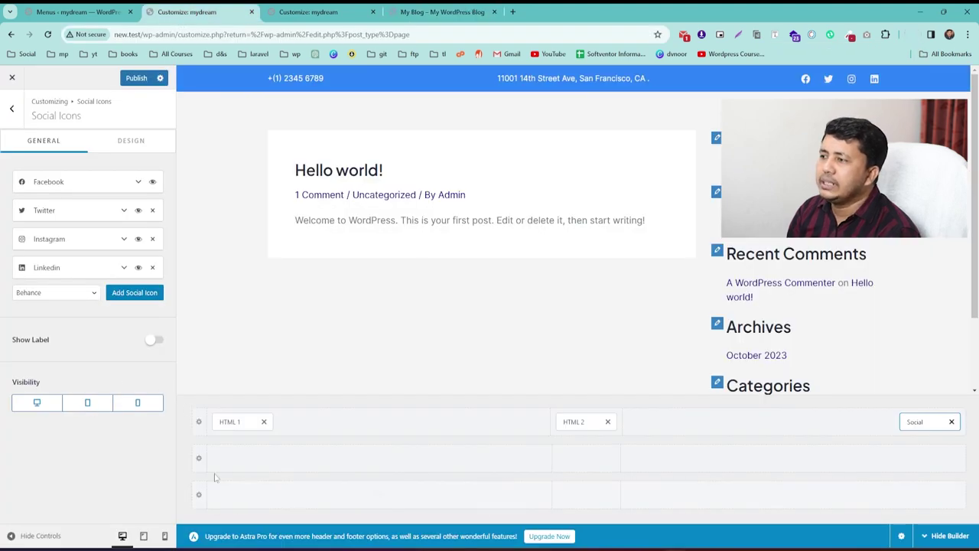
pyautogui.click(379, 460)
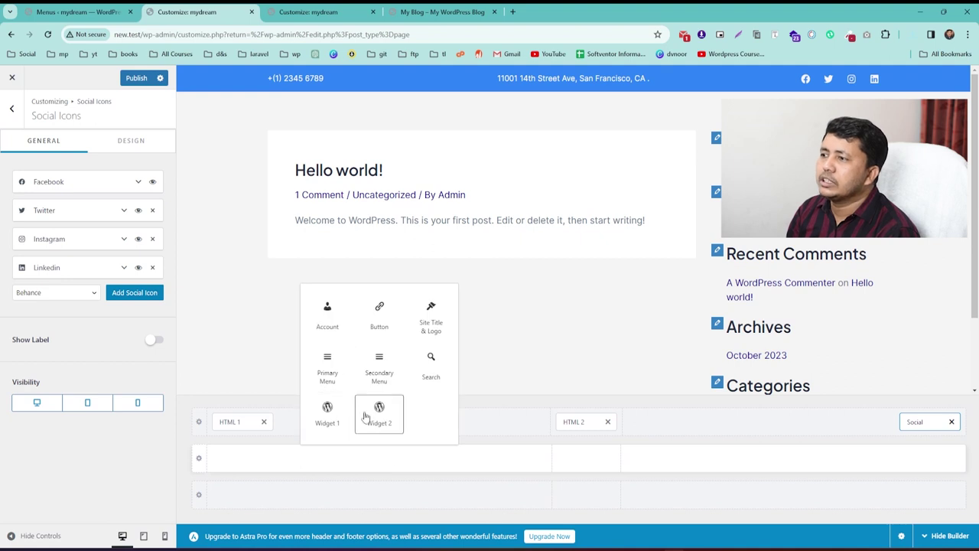
pyautogui.click(433, 320)
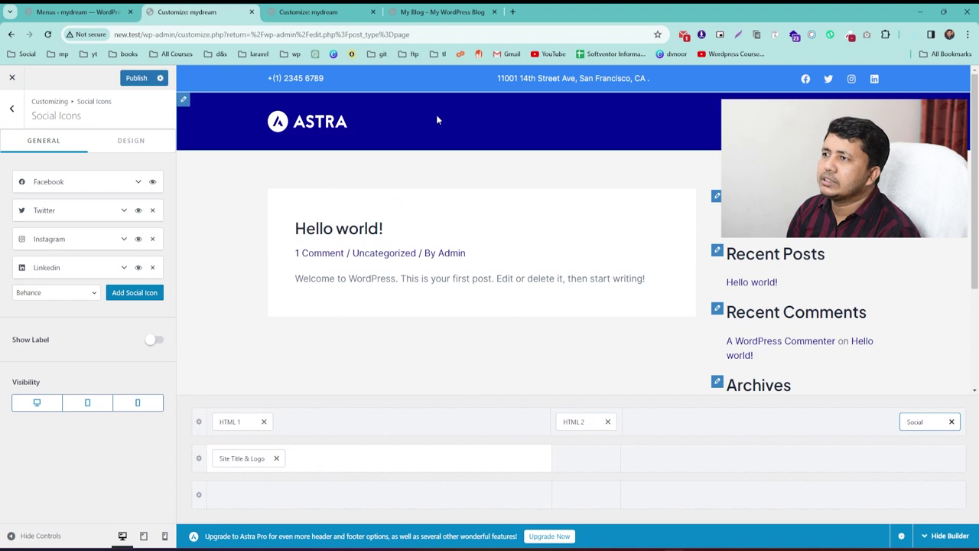
# - Set the Primary Header row's background to the blue color #1976E0
pyautogui.click(198, 459)
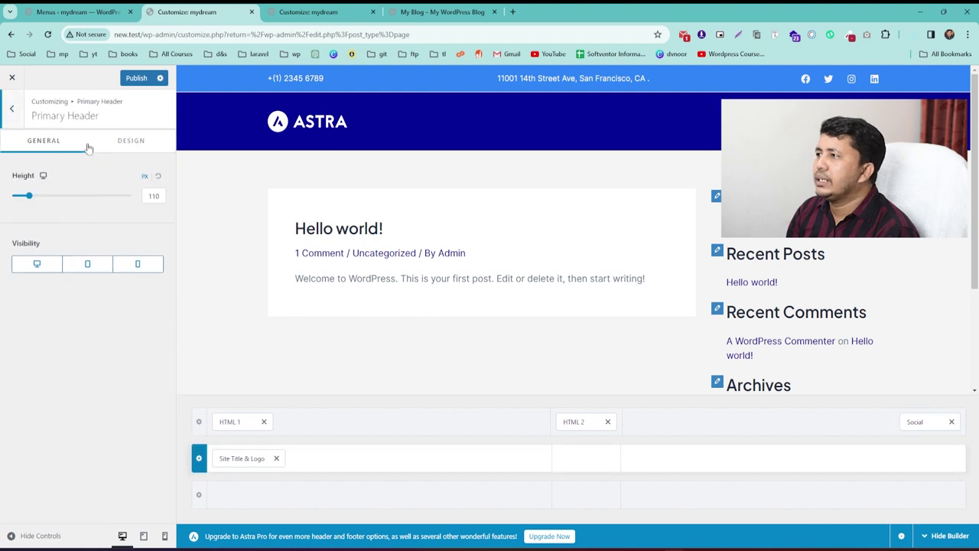
pyautogui.click(130, 142)
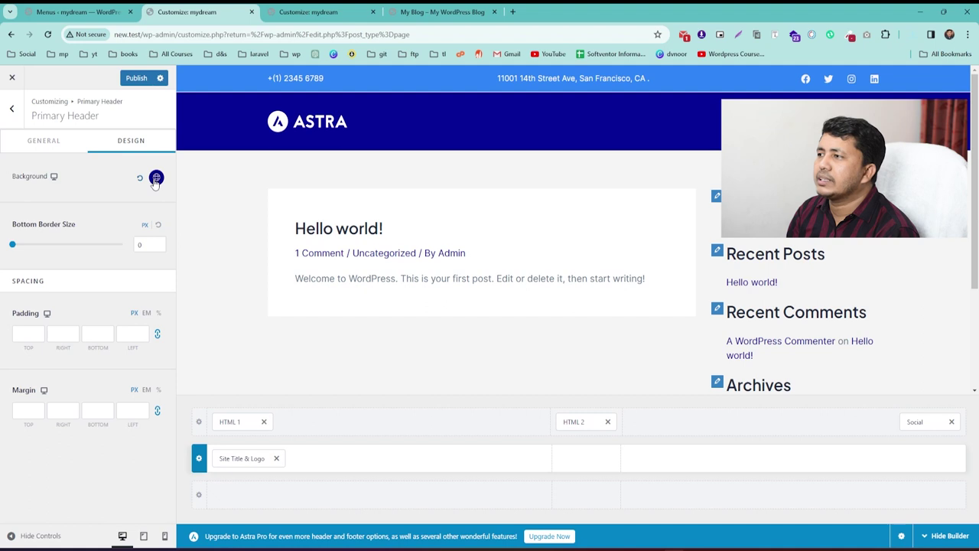
pyautogui.click(155, 179)
pyautogui.click(80, 288)
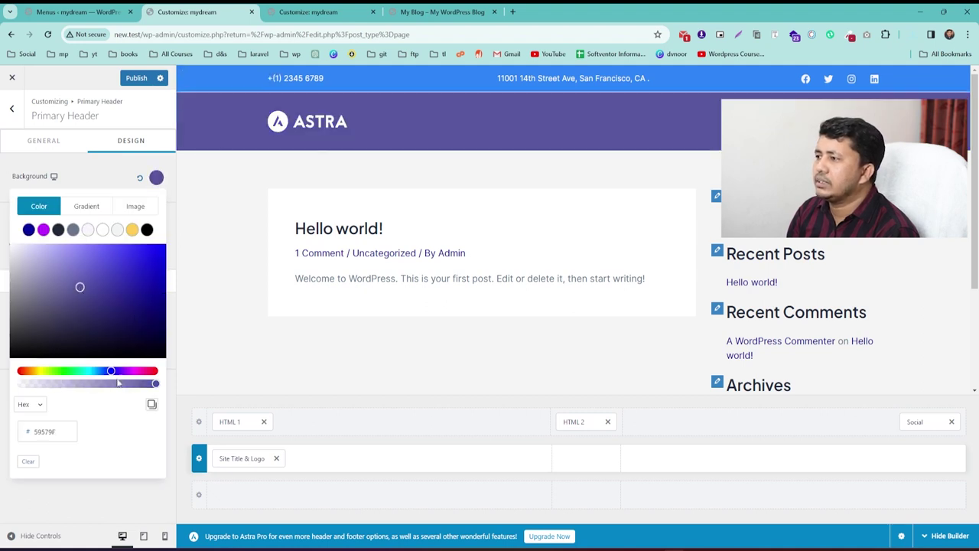
pyautogui.moveTo(123, 260); pyautogui.dragTo(139, 301)
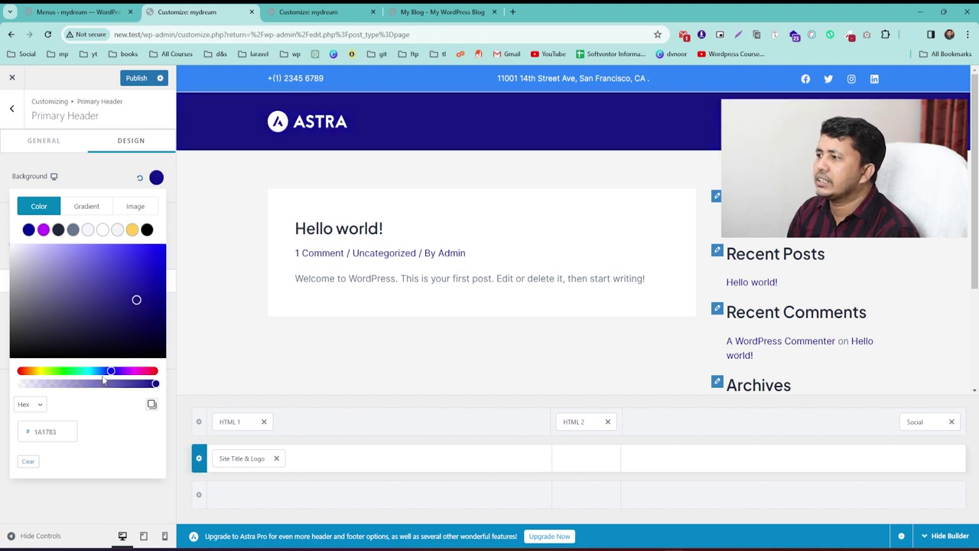
pyautogui.moveTo(111, 372); pyautogui.dragTo(100, 372)
pyautogui.moveTo(140, 297); pyautogui.dragTo(156, 261)
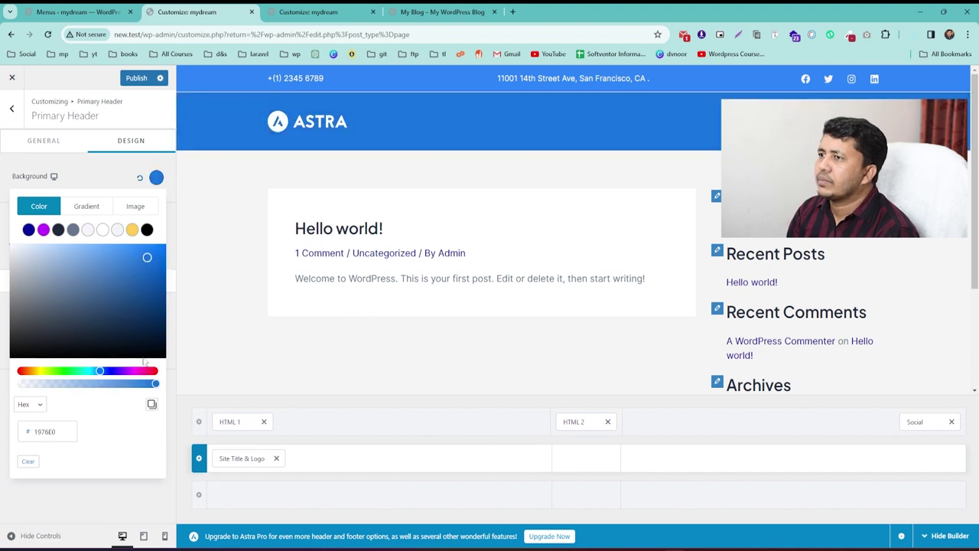
pyautogui.click(293, 367)
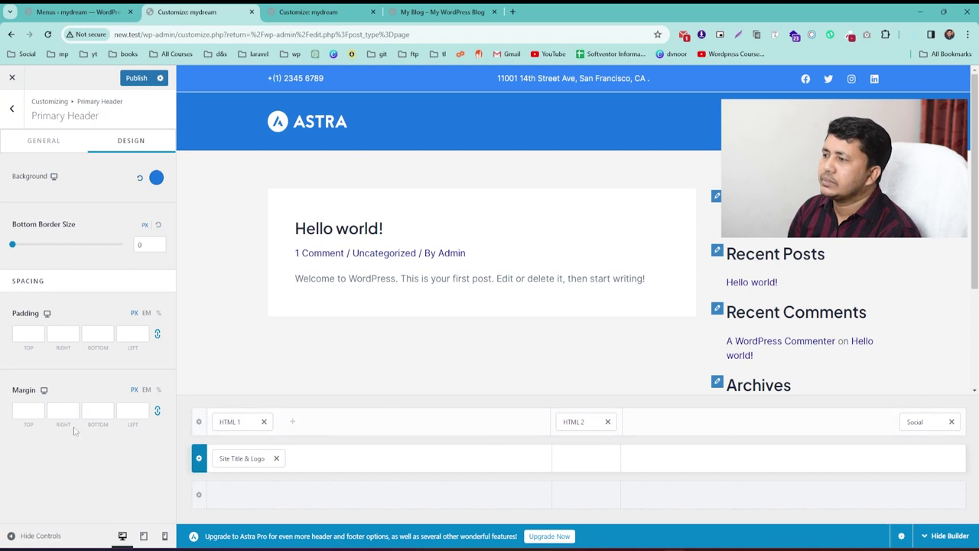
# - Remove the Astra logo, upload the downloaded house-logo1-80x34.png in its place, and crop it as the site logo
pyautogui.click(234, 461)
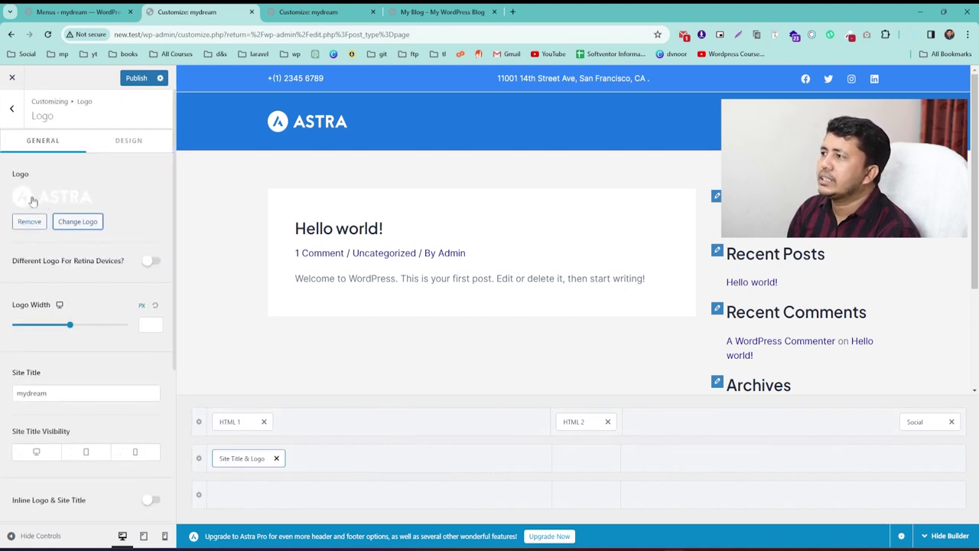
pyautogui.click(29, 222)
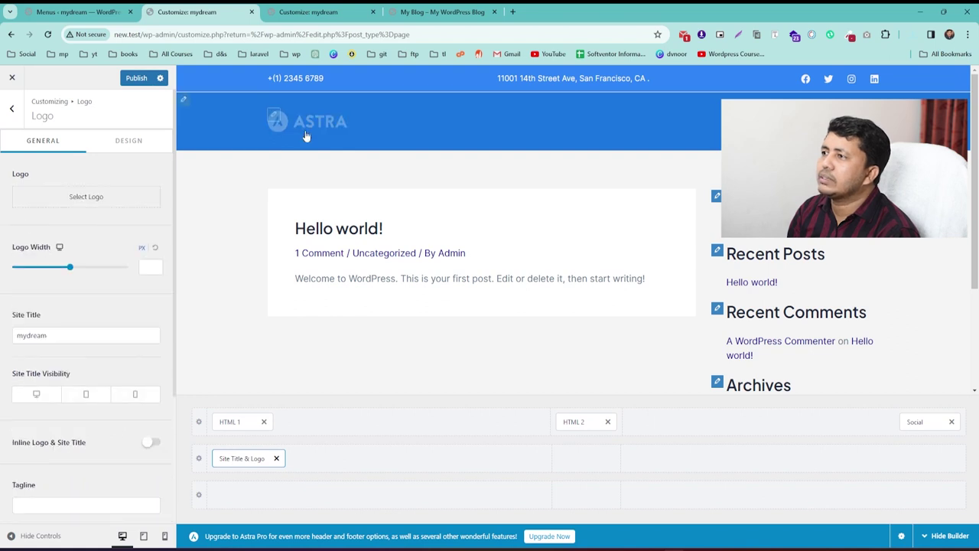
pyautogui.click(80, 200)
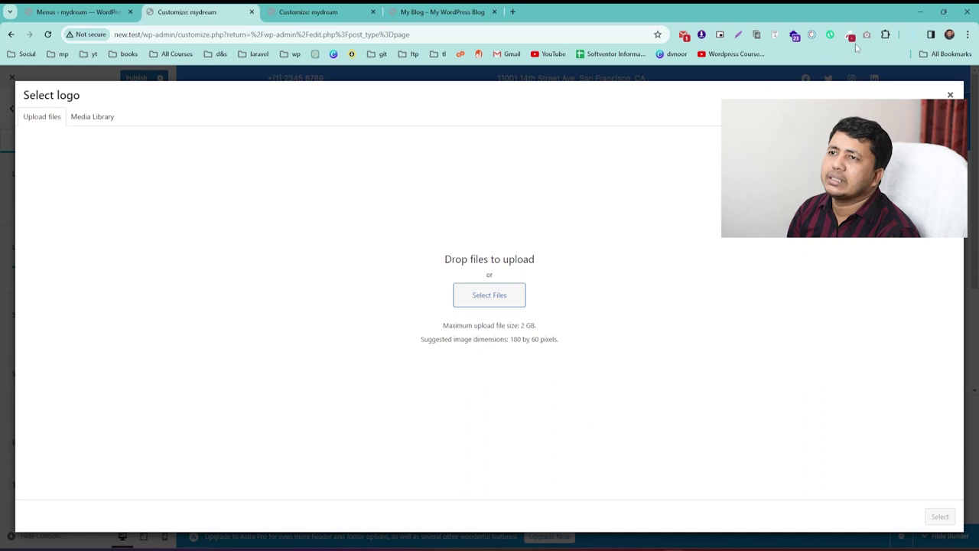
pyautogui.click(912, 34)
pyautogui.moveTo(824, 82); pyautogui.dragTo(544, 266)
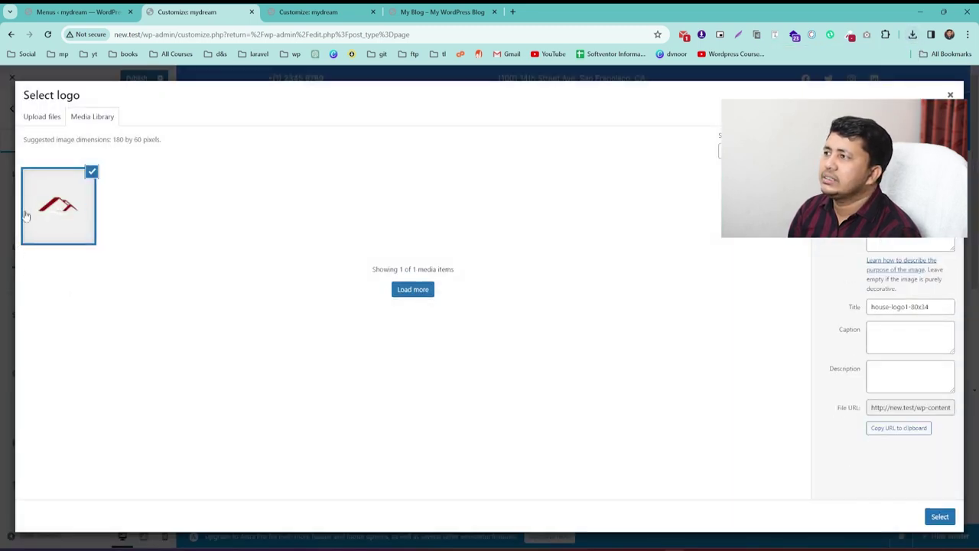
pyautogui.click(940, 517)
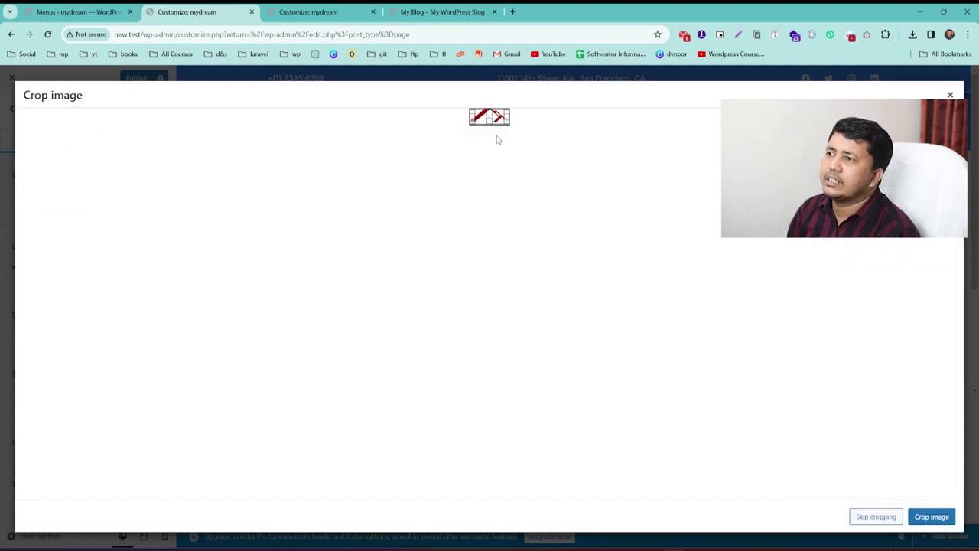
pyautogui.click(933, 517)
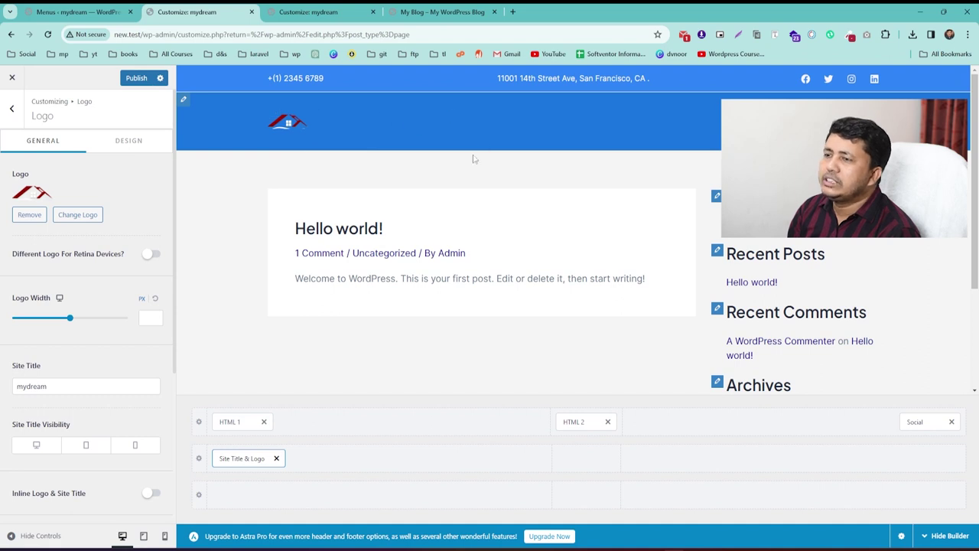
# - Set the Primary Header height to 91 px and compare the logo row with the reference site's header
pyautogui.click(199, 459)
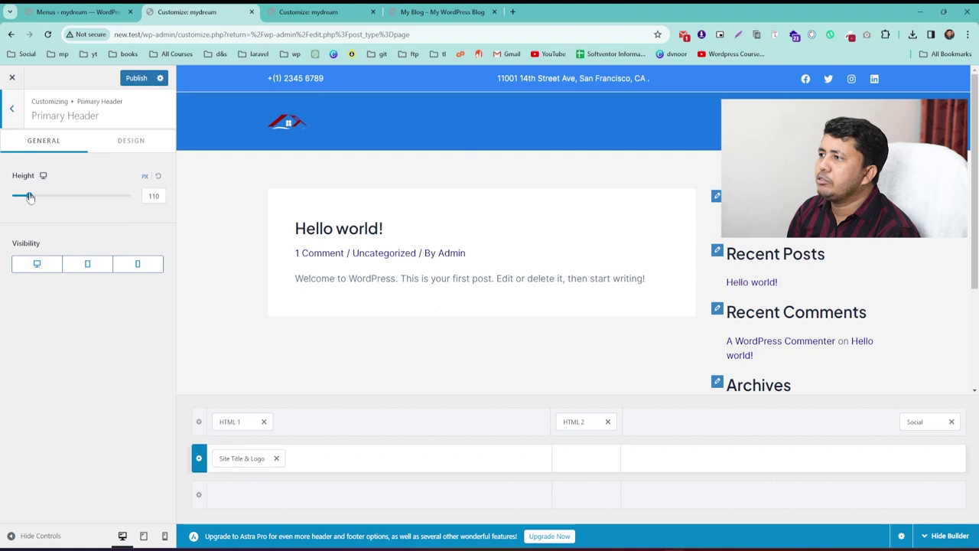
pyautogui.moveTo(30, 200); pyautogui.dragTo(26, 201)
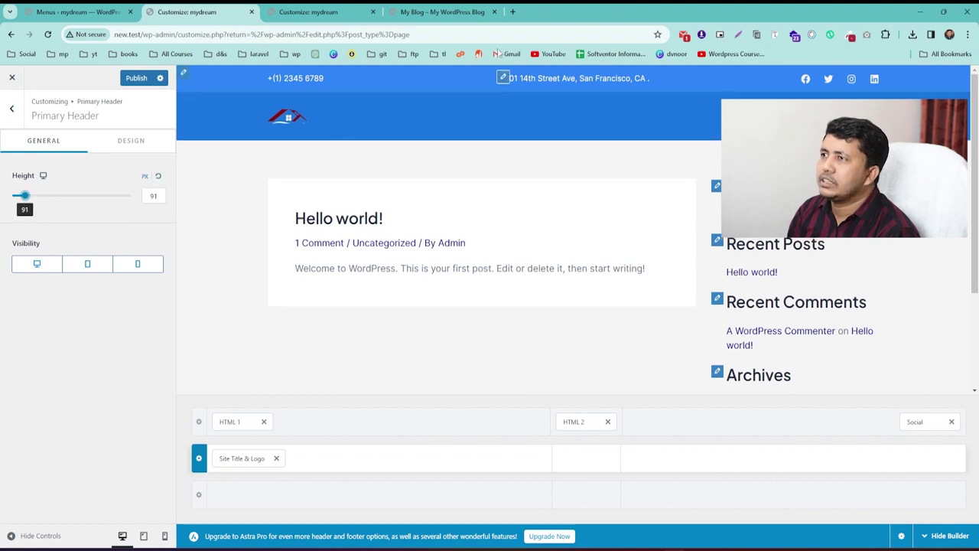
pyautogui.click(442, 11)
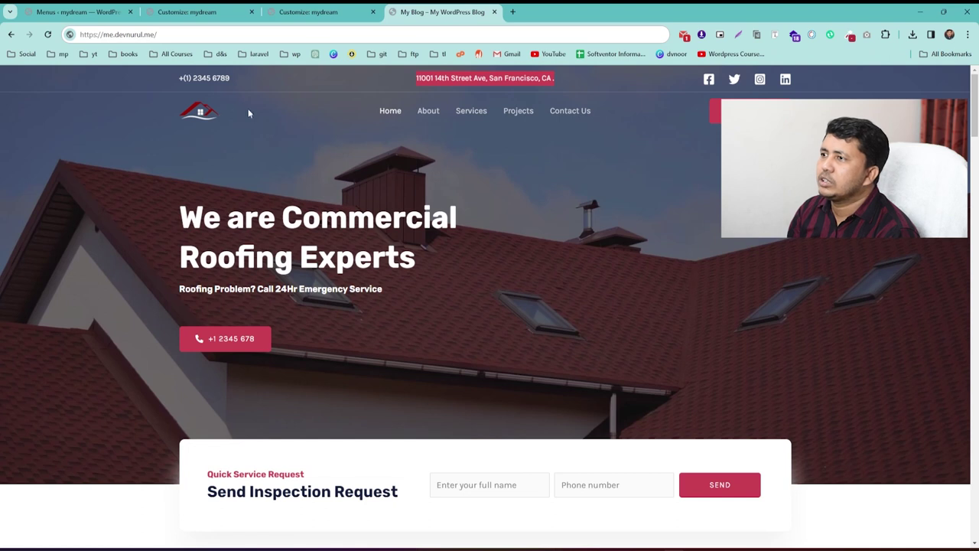
pyautogui.click(162, 11)
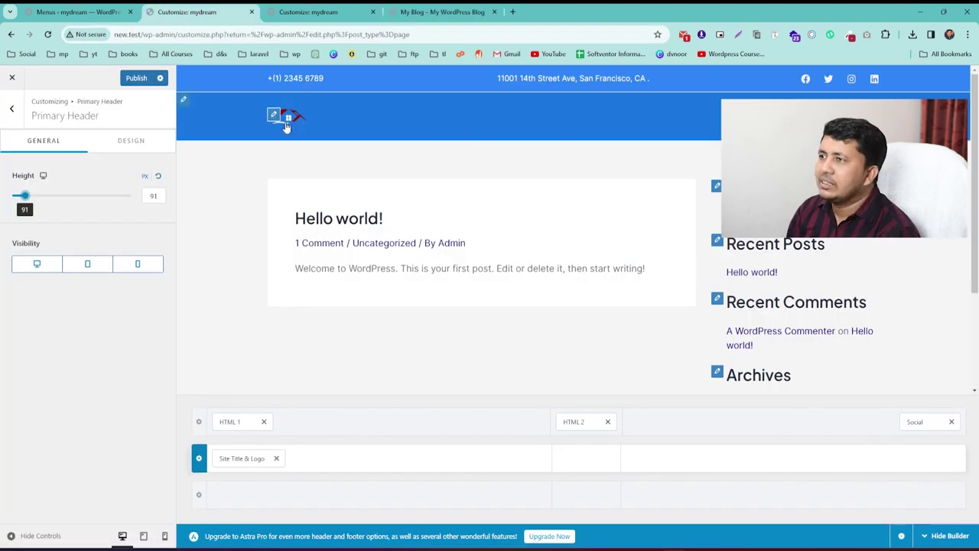
pyautogui.click(436, 11)
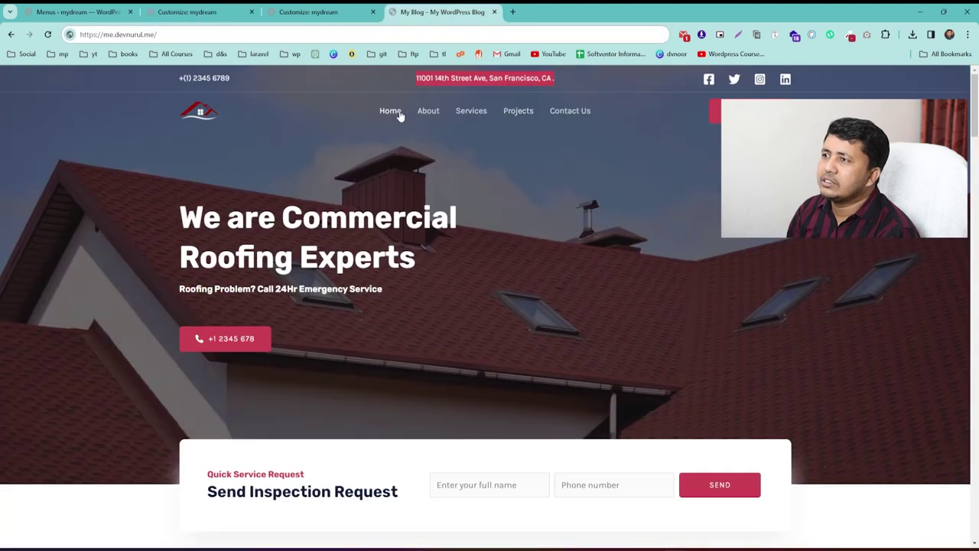
# - Return to the Customizer and add the Primary Menu to the center section of the Primary Header row
pyautogui.click(194, 12)
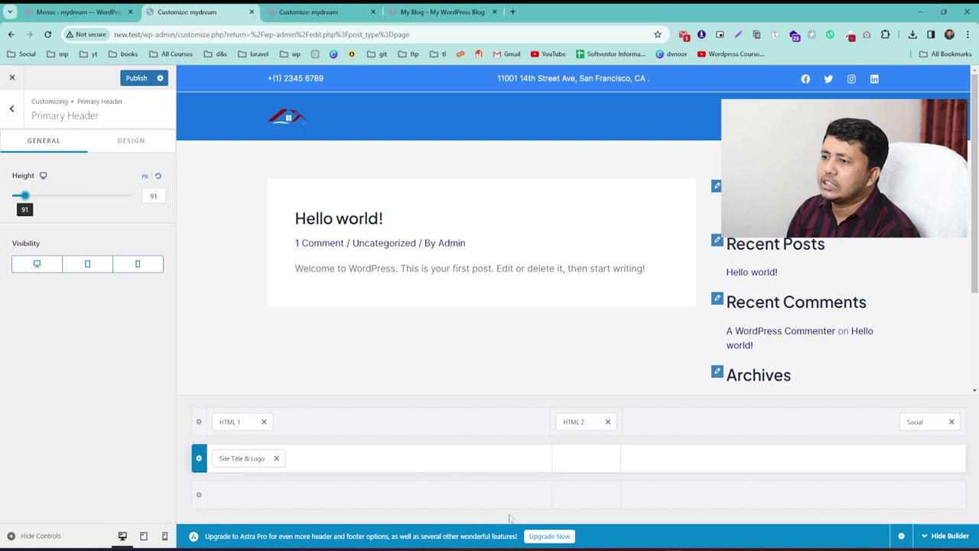
pyautogui.click(584, 461)
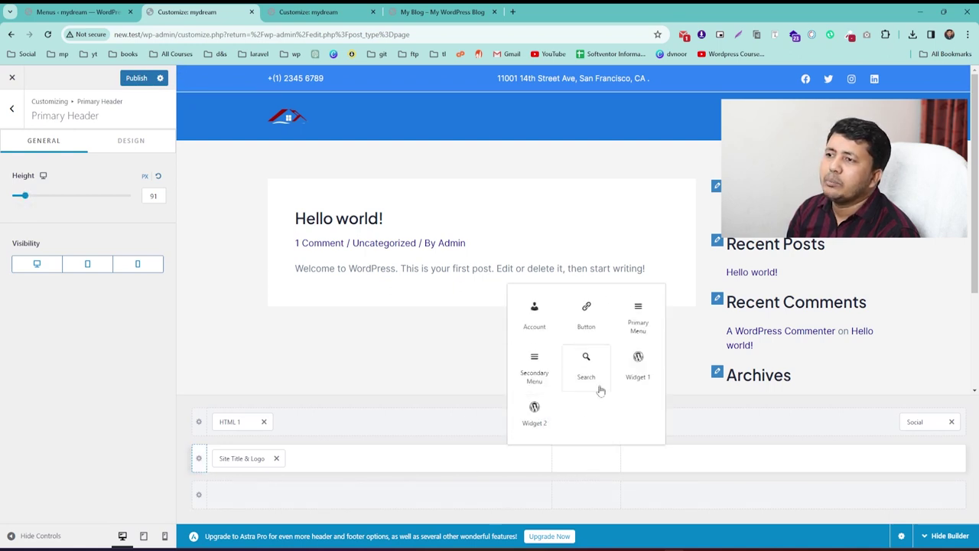
pyautogui.click(640, 318)
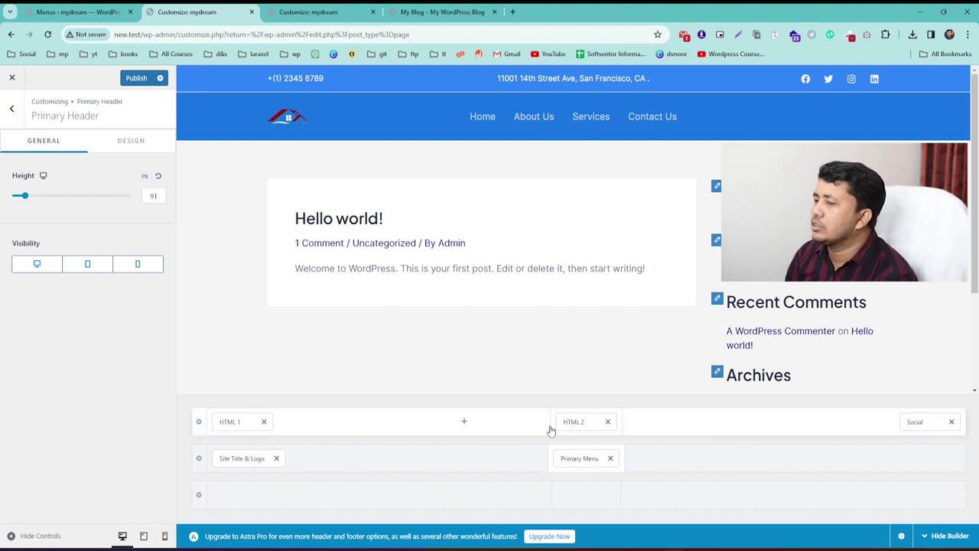
# - Check the reference site's header, add a Button to the right section of the Primary Header row, and publish the changes
pyautogui.click(453, 11)
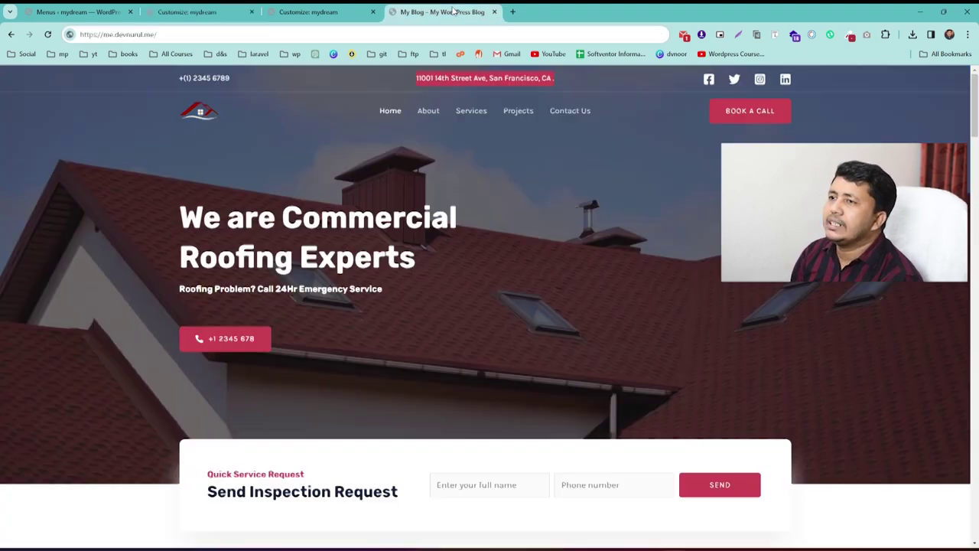
pyautogui.click(192, 11)
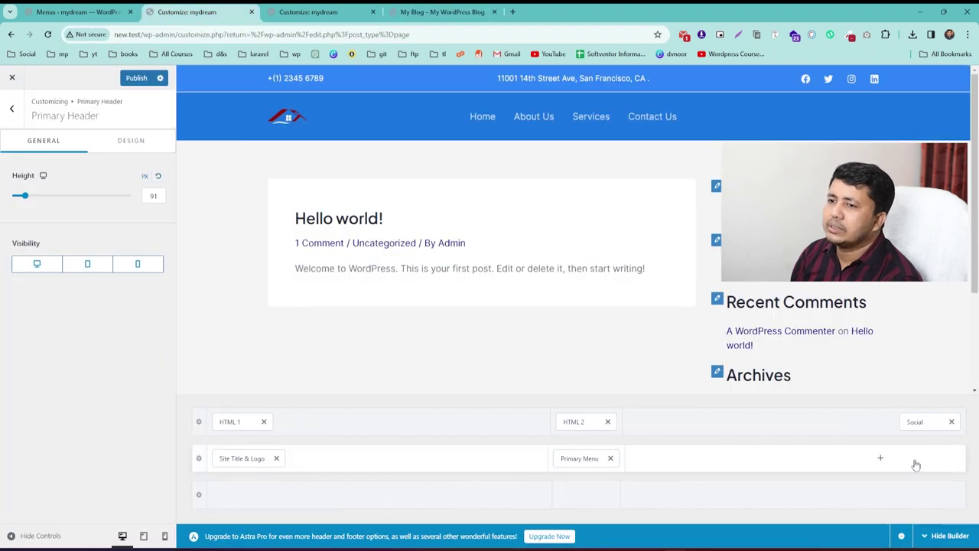
pyautogui.click(878, 459)
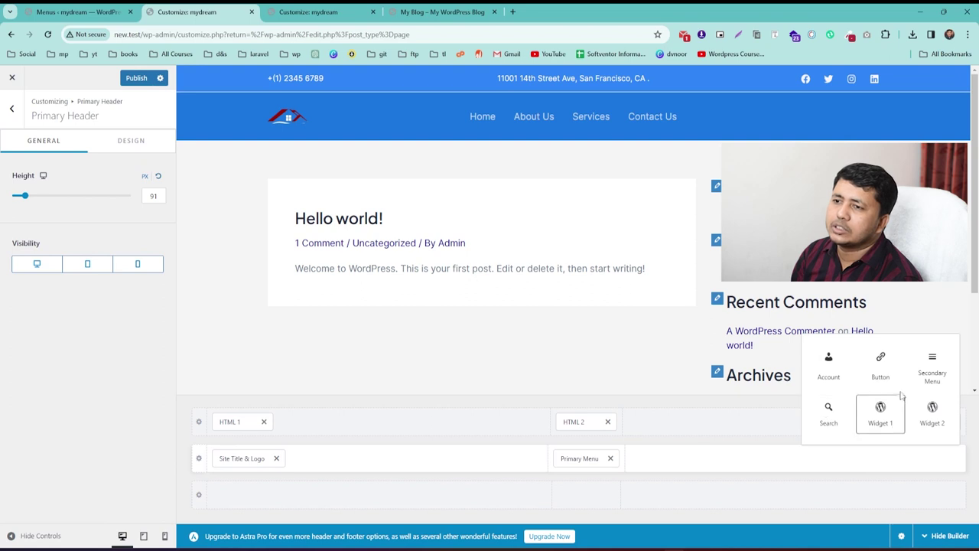
pyautogui.click(880, 369)
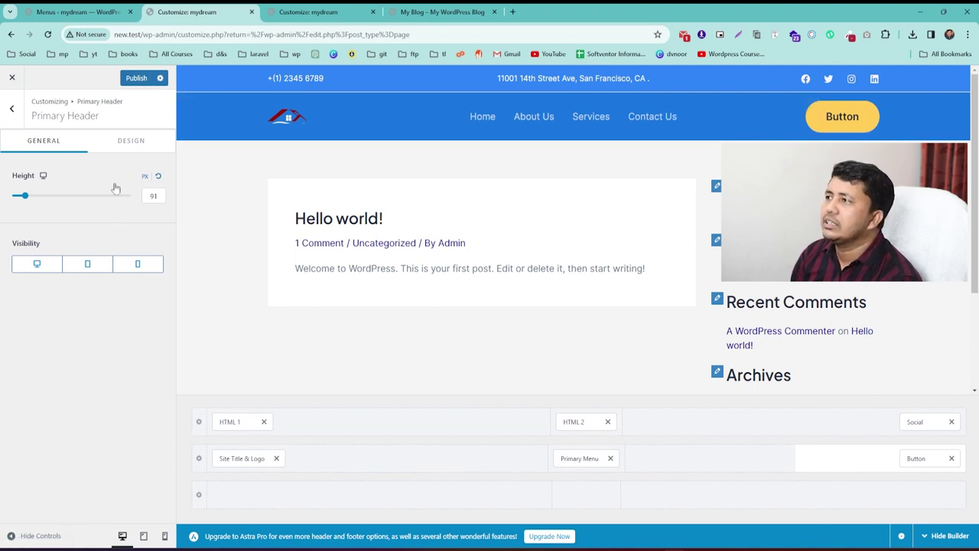
pyautogui.click(135, 79)
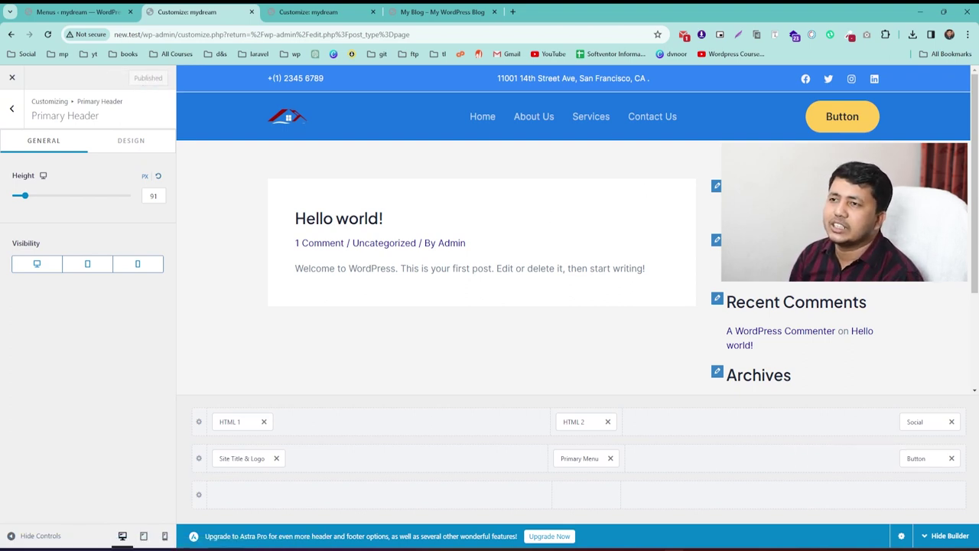
# - Set the header button's normal text color to white, #FFFFFF
pyautogui.click(813, 113)
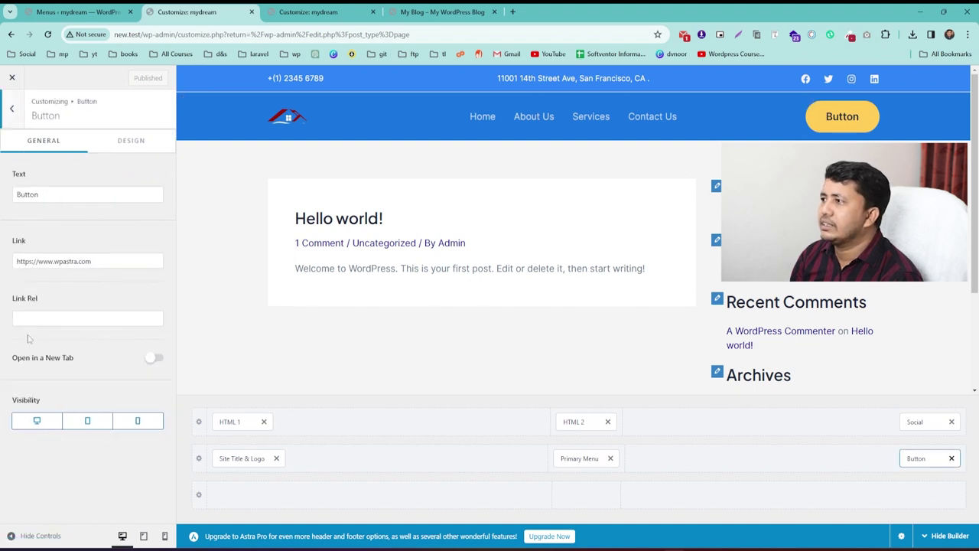
pyautogui.click(130, 141)
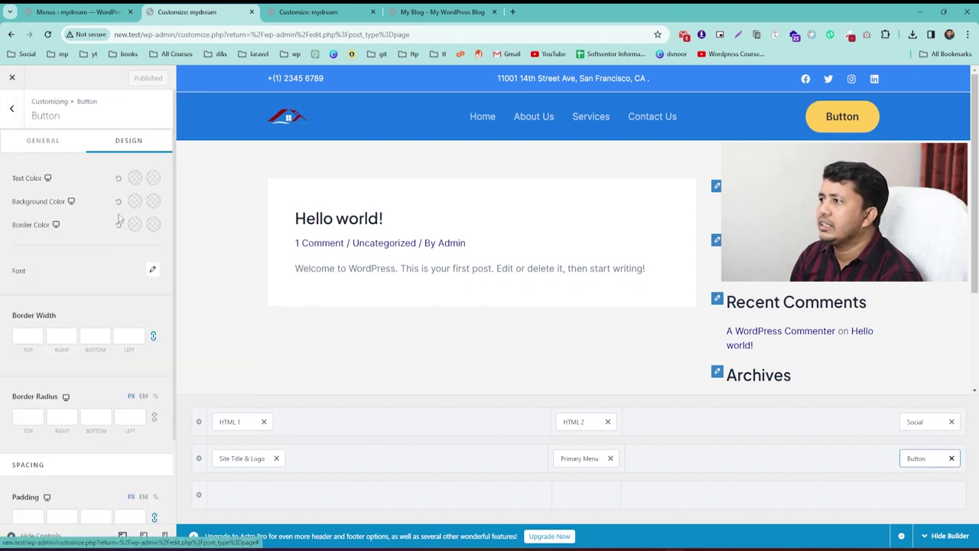
pyautogui.click(136, 179)
pyautogui.click(100, 202)
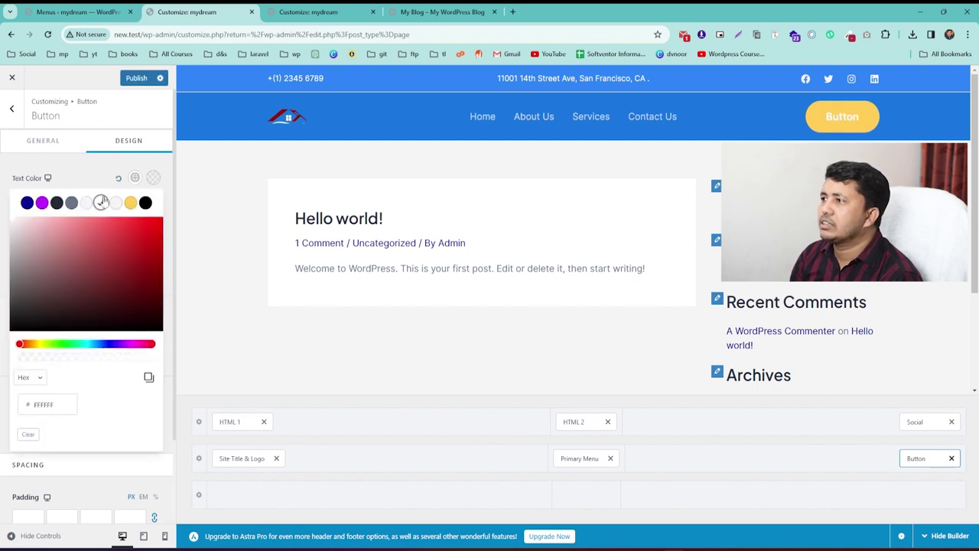
pyautogui.click(127, 182)
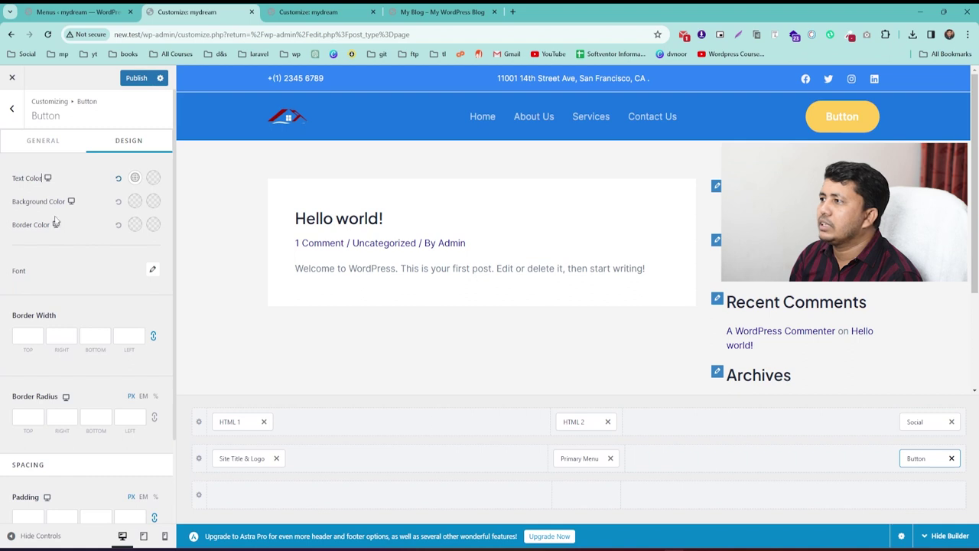
# - Set the header button's normal background color to the copied red #B43041 and publish the changes
pyautogui.click(135, 203)
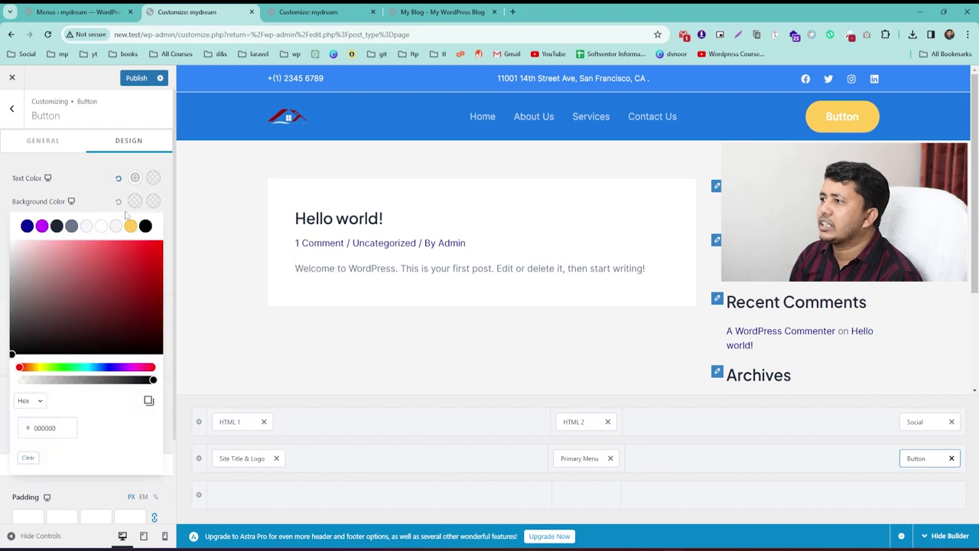
pyautogui.click(142, 266)
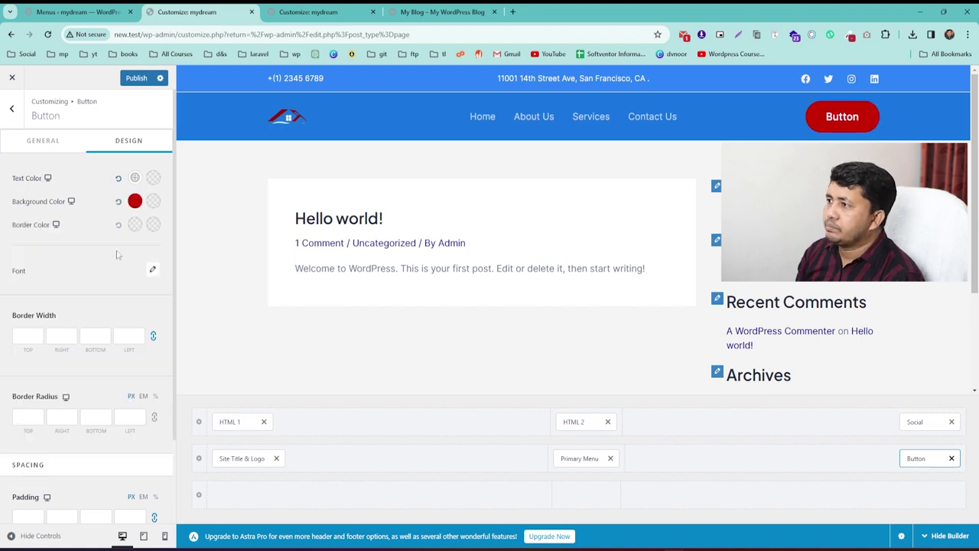
pyautogui.click(134, 202)
pyautogui.moveTo(57, 429); pyautogui.dragTo(27, 425)
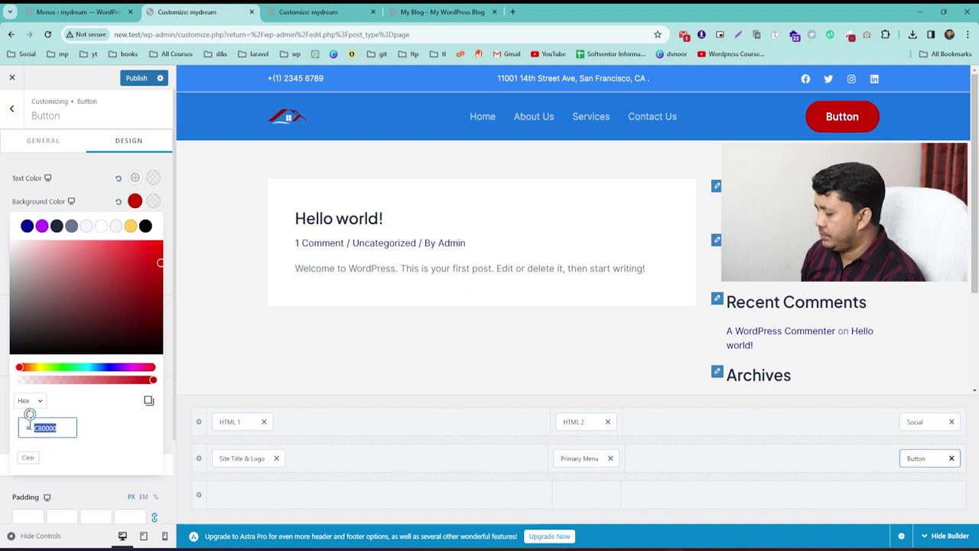
pyautogui.press('super+v')
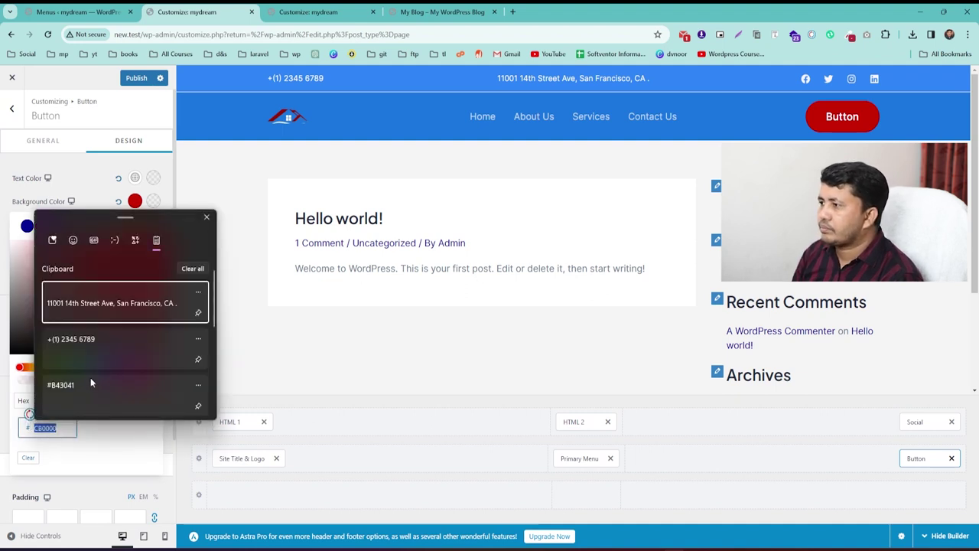
pyautogui.click(82, 389)
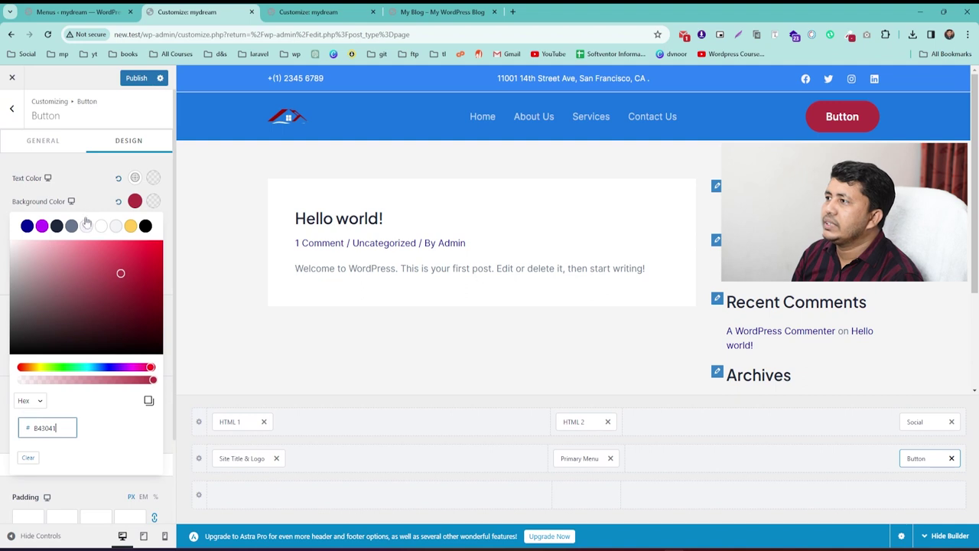
pyautogui.click(94, 193)
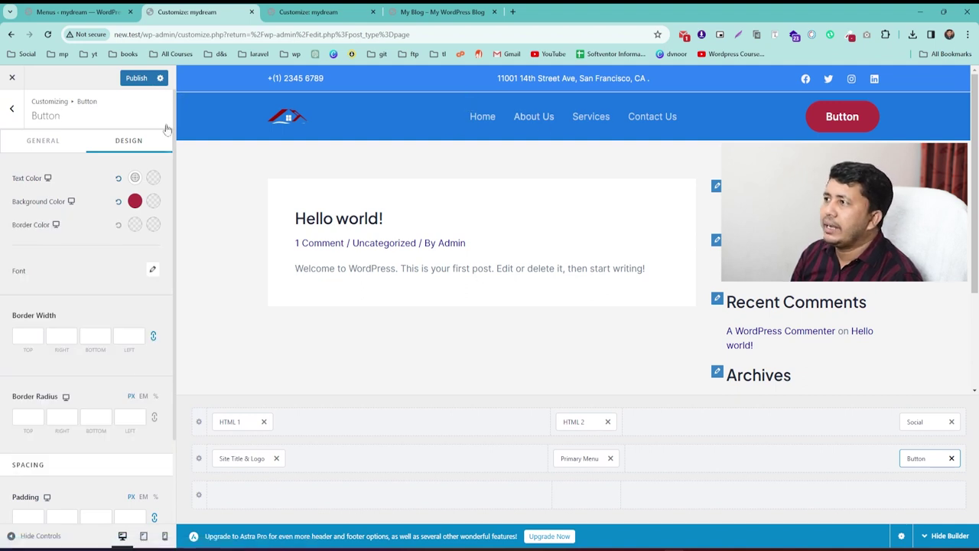
pyautogui.click(136, 79)
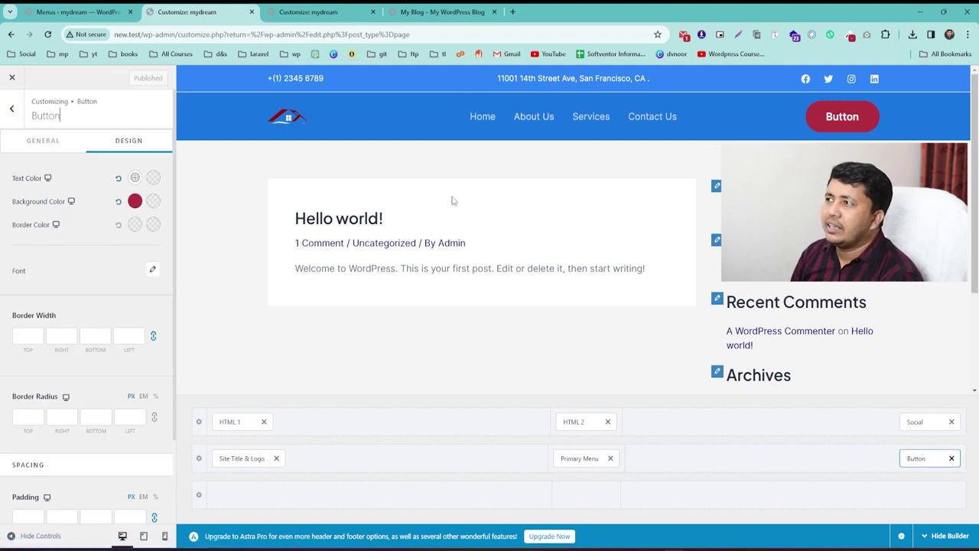